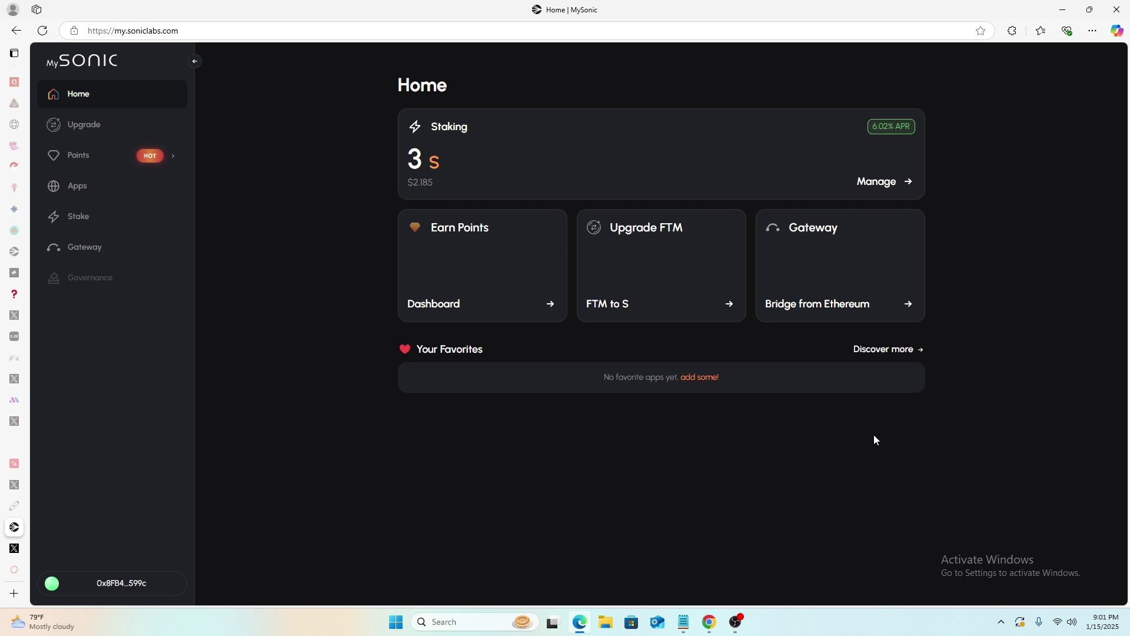
Open the Sonic Points dashboard and review the points balance, the ways to earn points and the top users.
{"action": "left_click", "coordinate": [106, 159]}
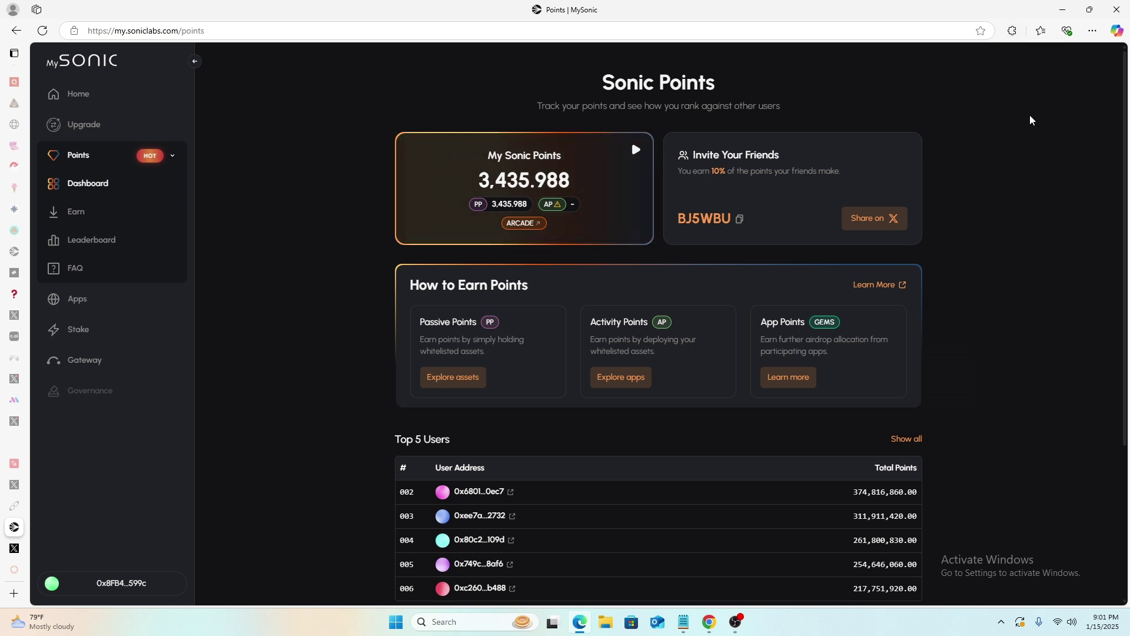
{"action": "mouse_move", "coordinate": [553, 206]}
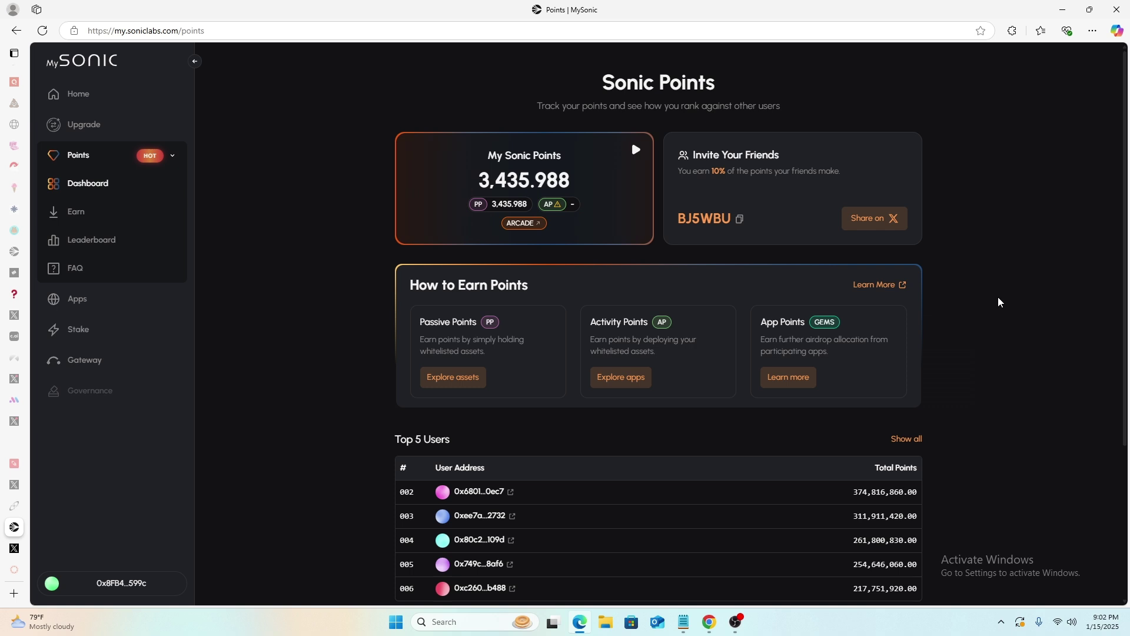
{"action": "scroll", "coordinate": [998, 300], "scroll_direction": "down", "scroll_amount": 2}
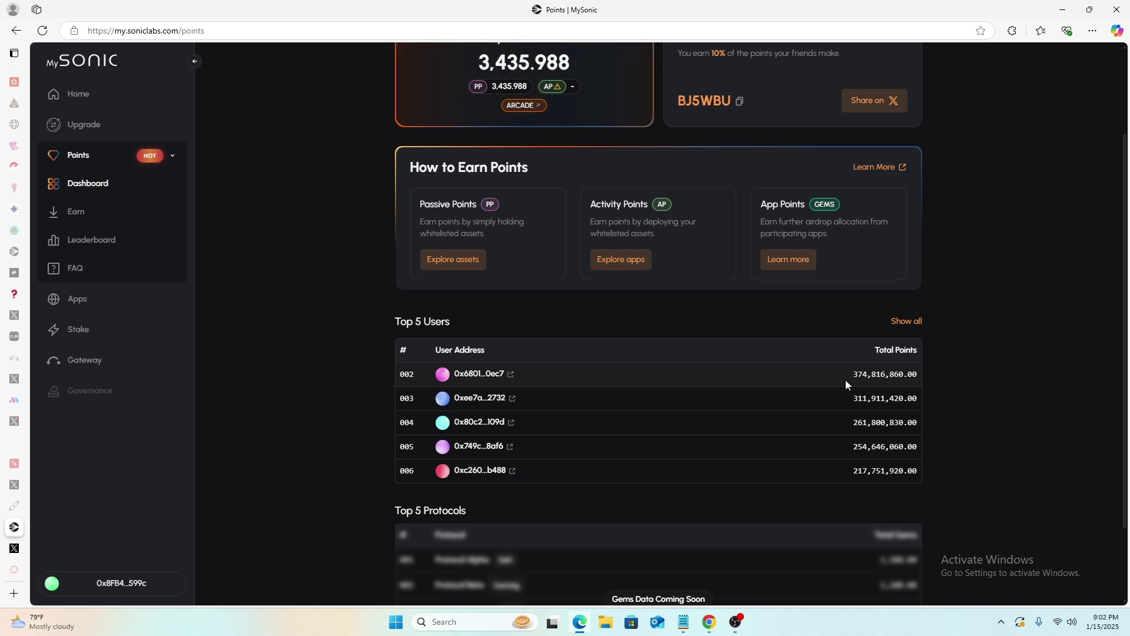
{"action": "scroll", "coordinate": [591, 324], "scroll_direction": "up", "scroll_amount": 2}
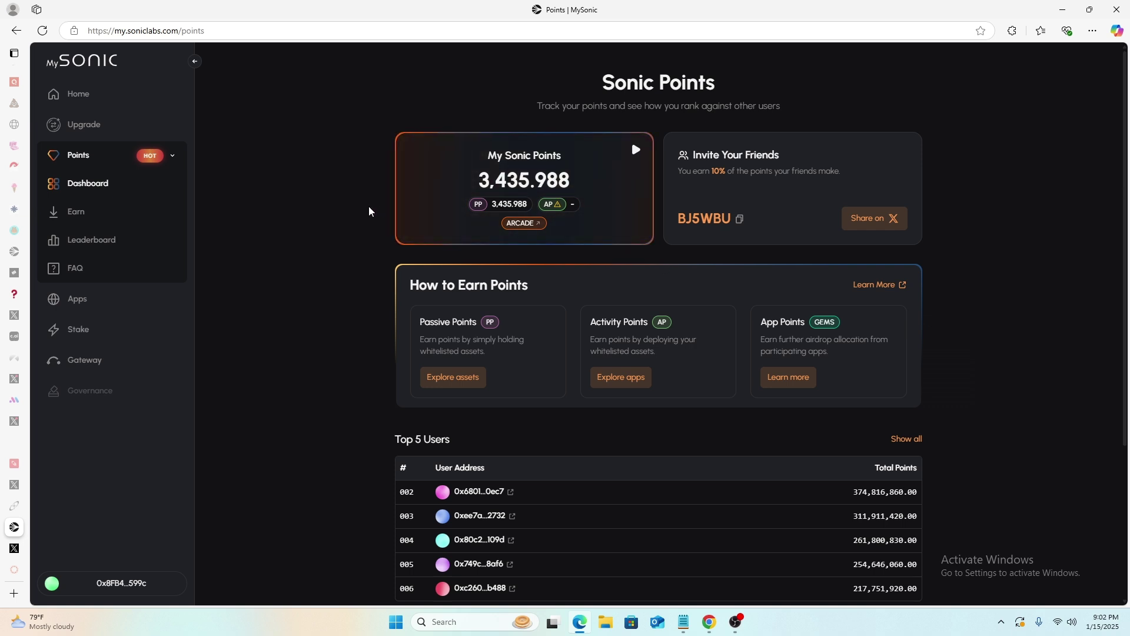
Explore the whitelisted assets for Passive Points and compare the deposit options on Ethereum and on Sonic.
{"action": "left_click", "coordinate": [438, 380]}
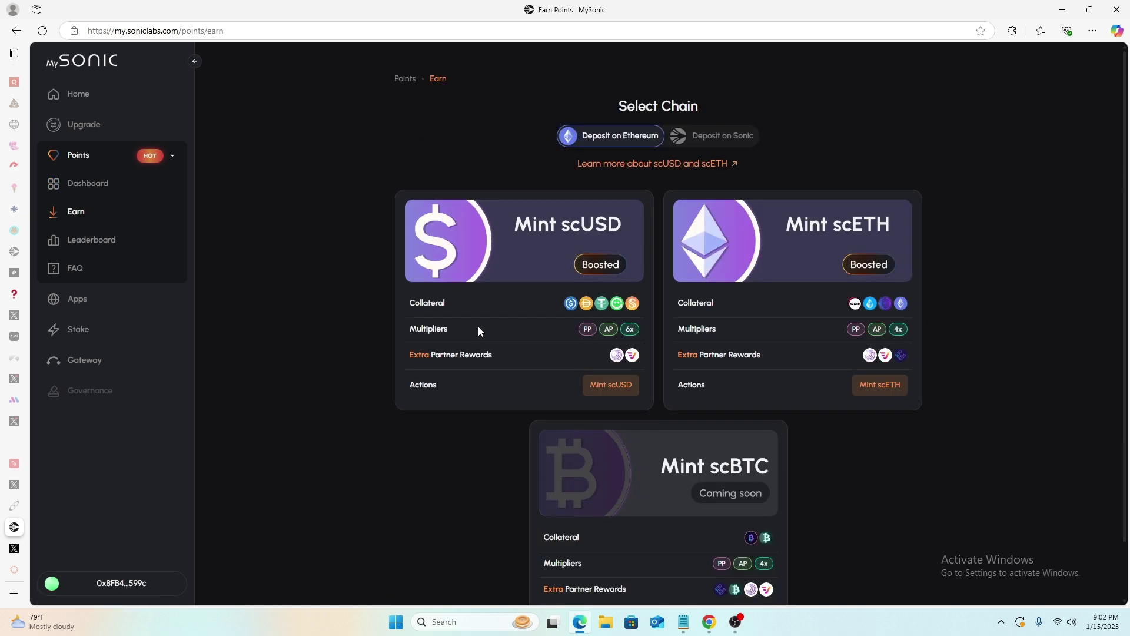
{"action": "scroll", "coordinate": [802, 242], "scroll_direction": "down", "scroll_amount": 1}
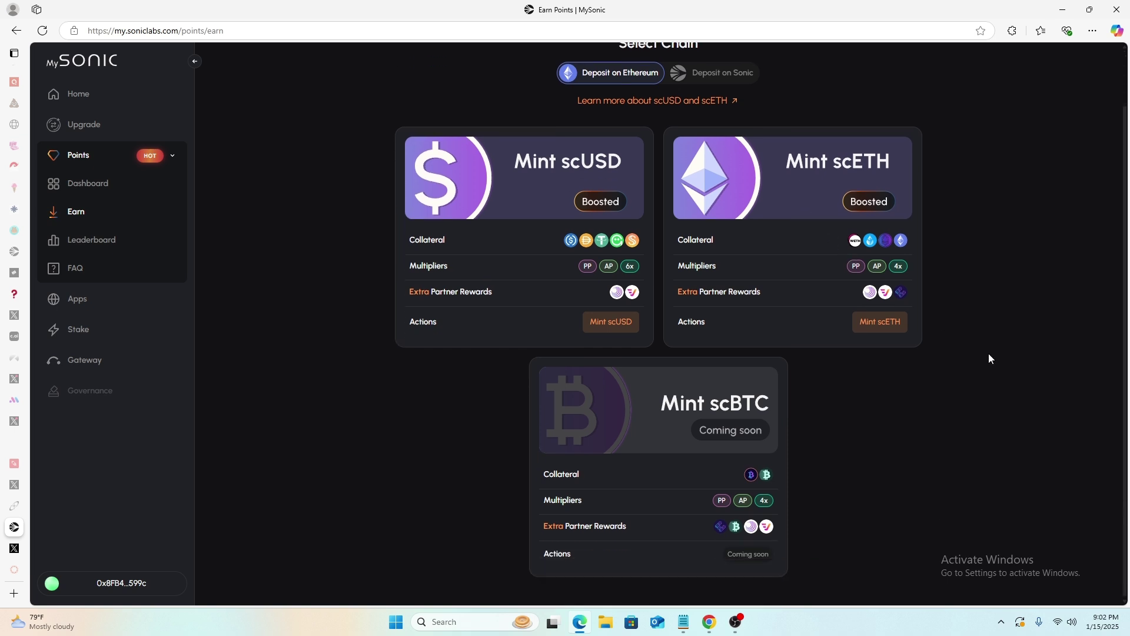
{"action": "scroll", "coordinate": [989, 355], "scroll_direction": "up", "scroll_amount": 1}
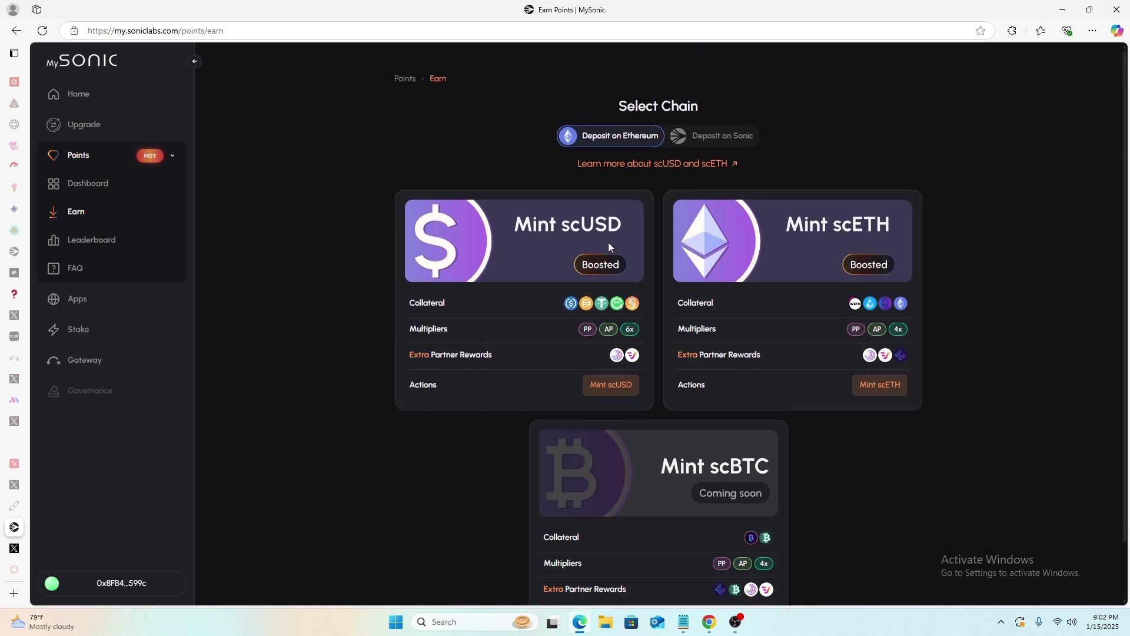
{"action": "left_click", "coordinate": [709, 138]}
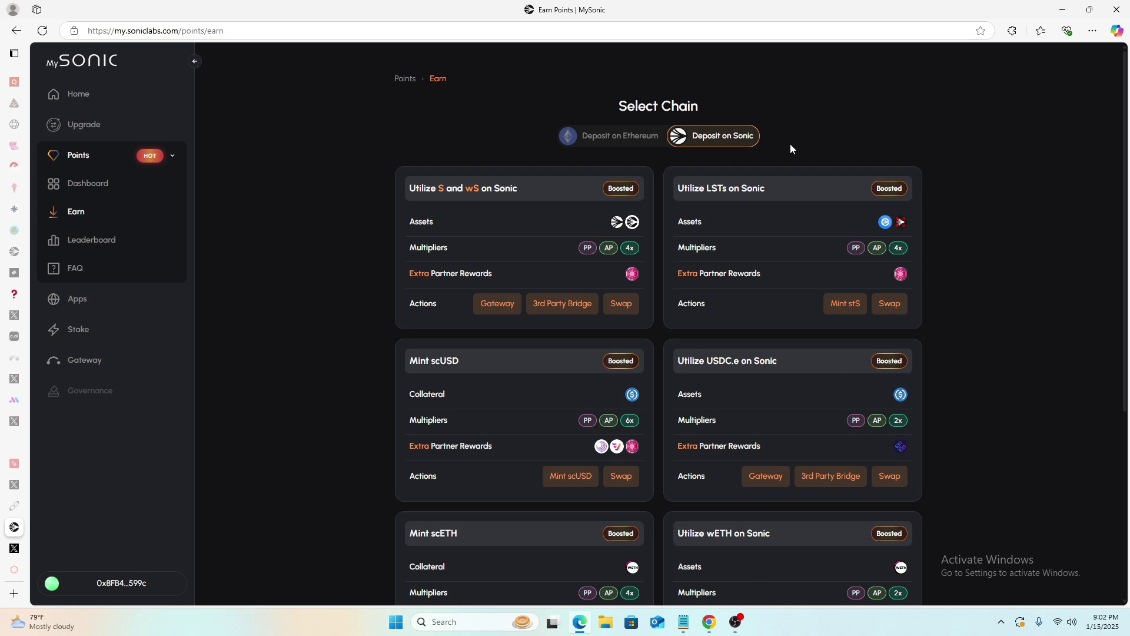
{"action": "left_click", "coordinate": [646, 140]}
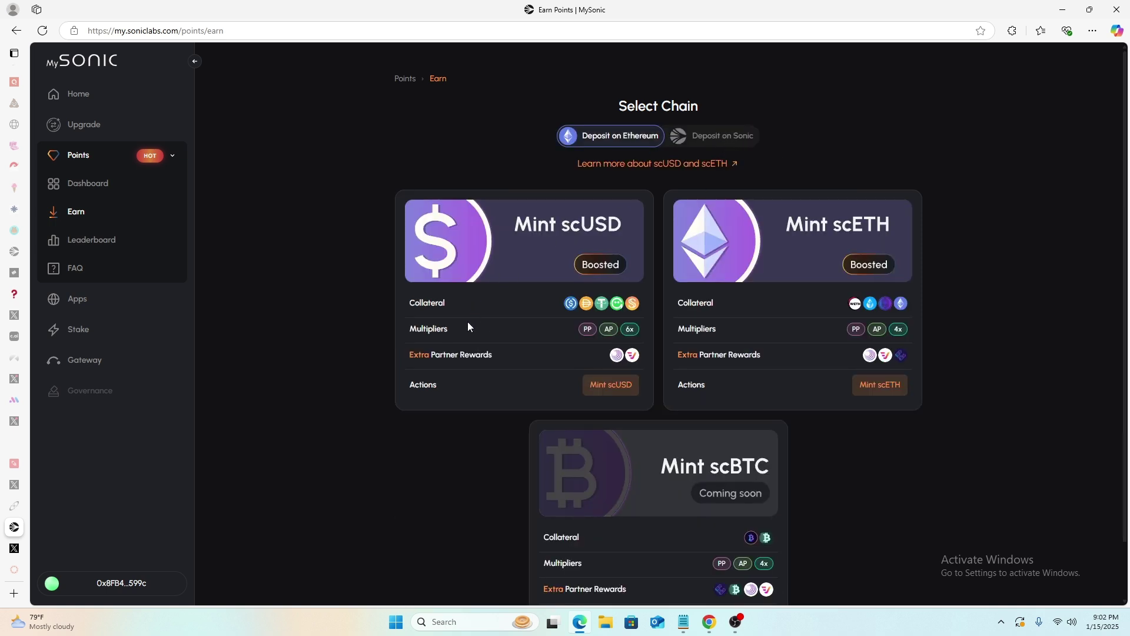
{"action": "scroll", "coordinate": [492, 330], "scroll_direction": "down", "scroll_amount": 1}
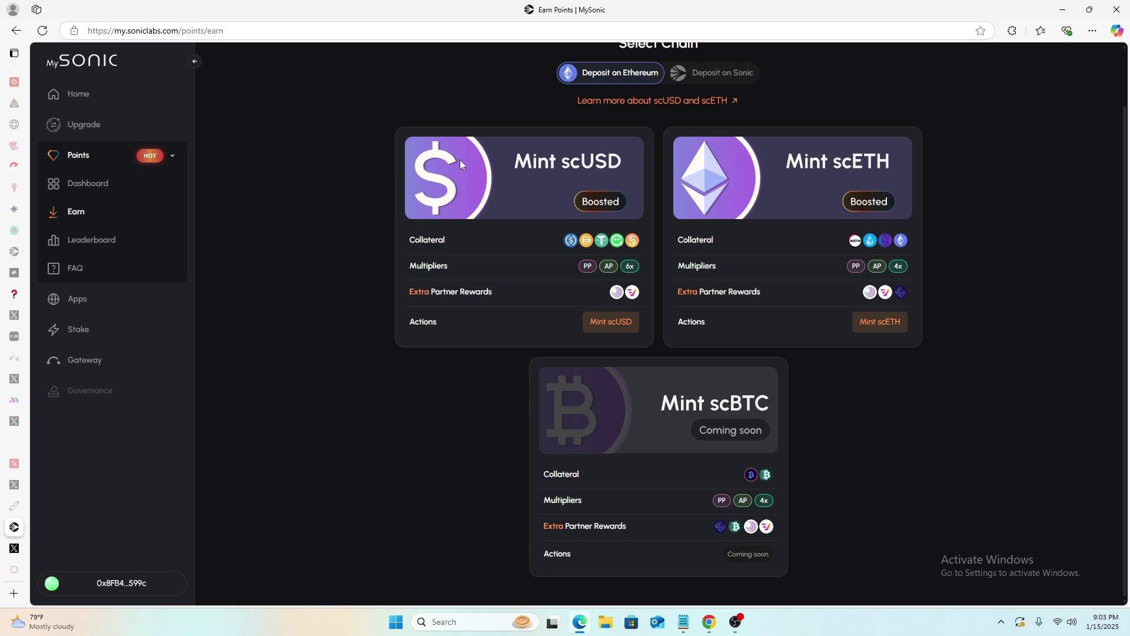
View the Rings minting page for scUSD and scETH on Ethereum, returning to the Earn page after each.
{"action": "mouse_move", "coordinate": [625, 294]}
{"action": "left_click", "coordinate": [614, 325]}
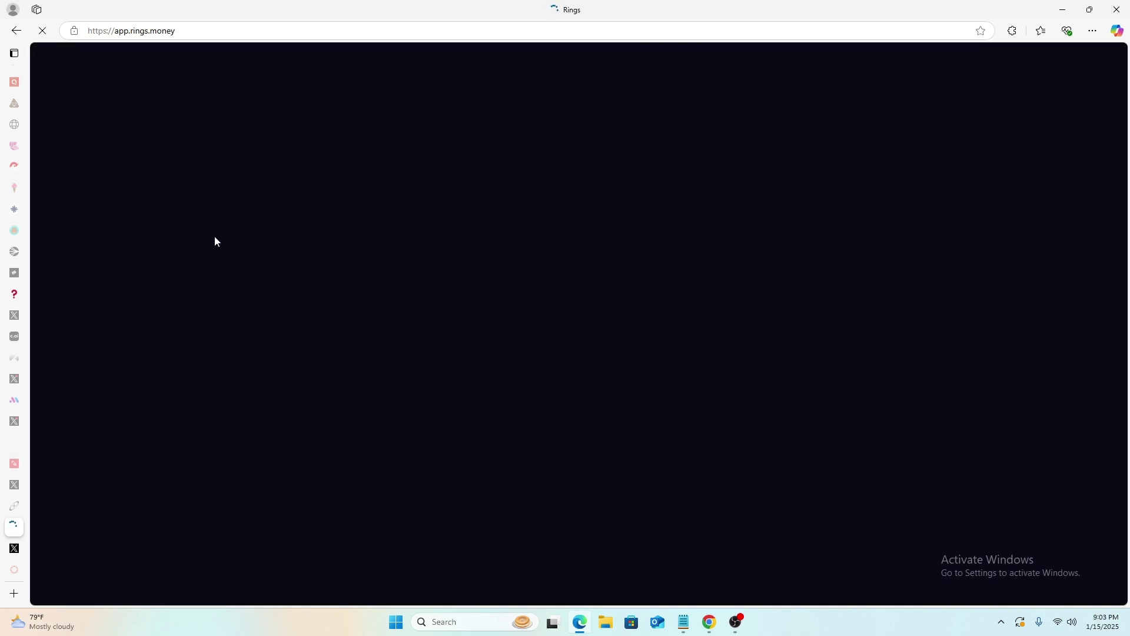
{"action": "mouse_move", "coordinate": [20, 518]}
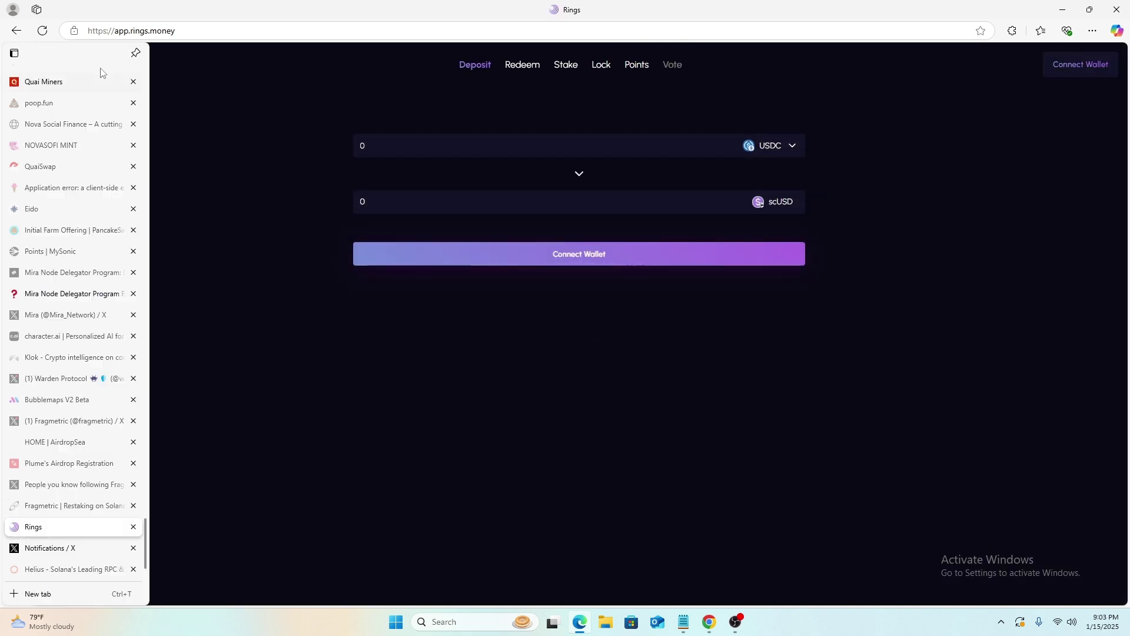
{"action": "left_click", "coordinate": [17, 31]}
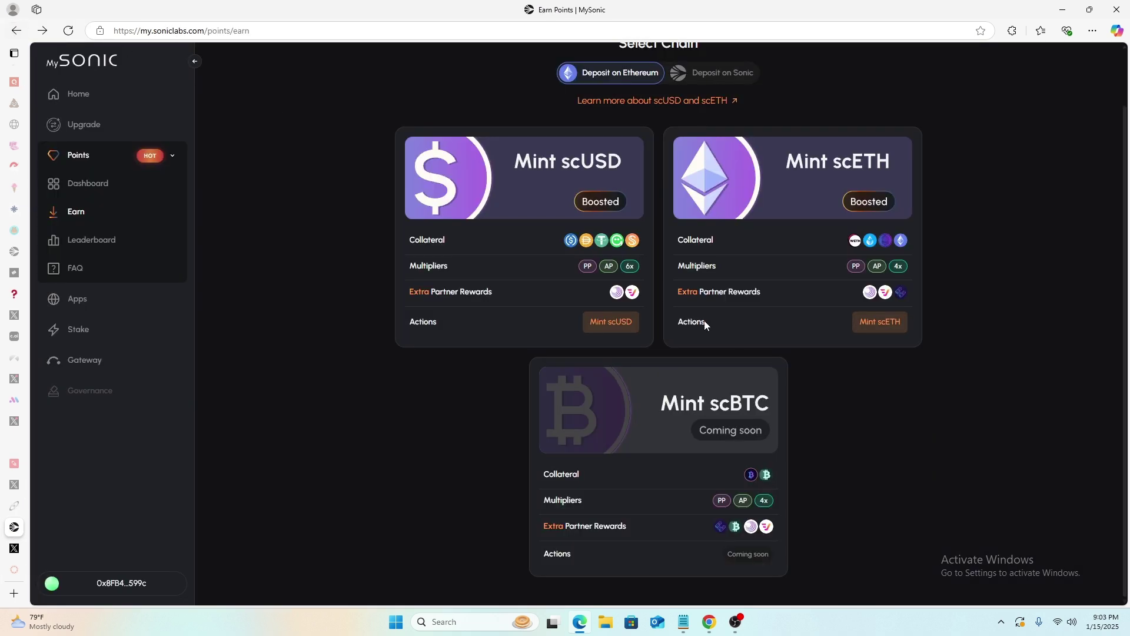
{"action": "left_click", "coordinate": [869, 325]}
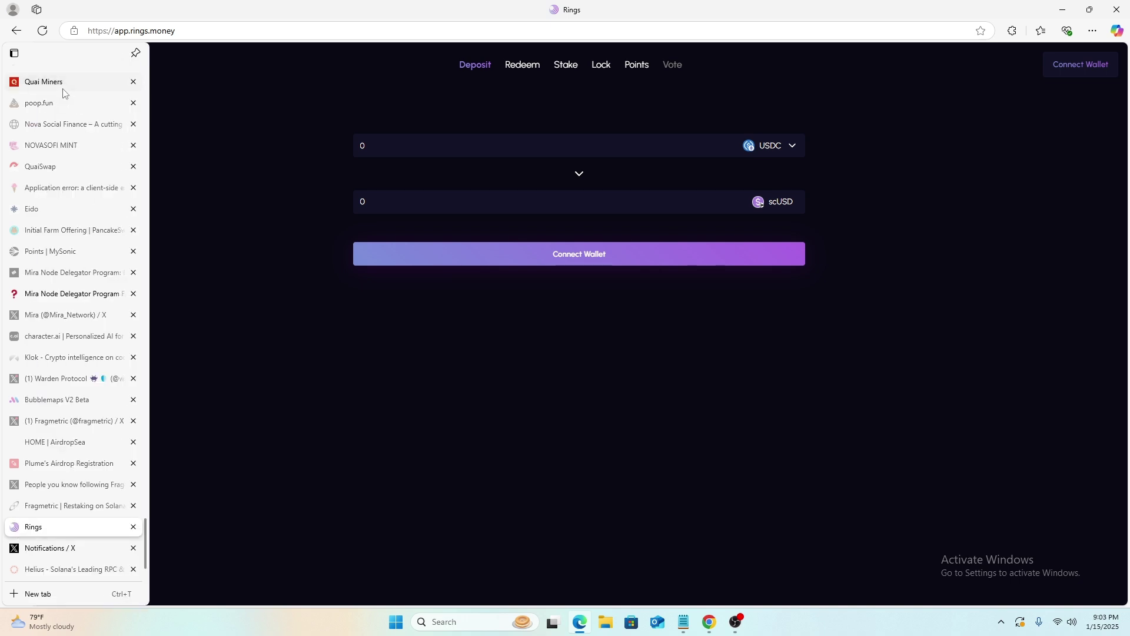
{"action": "left_click", "coordinate": [16, 31]}
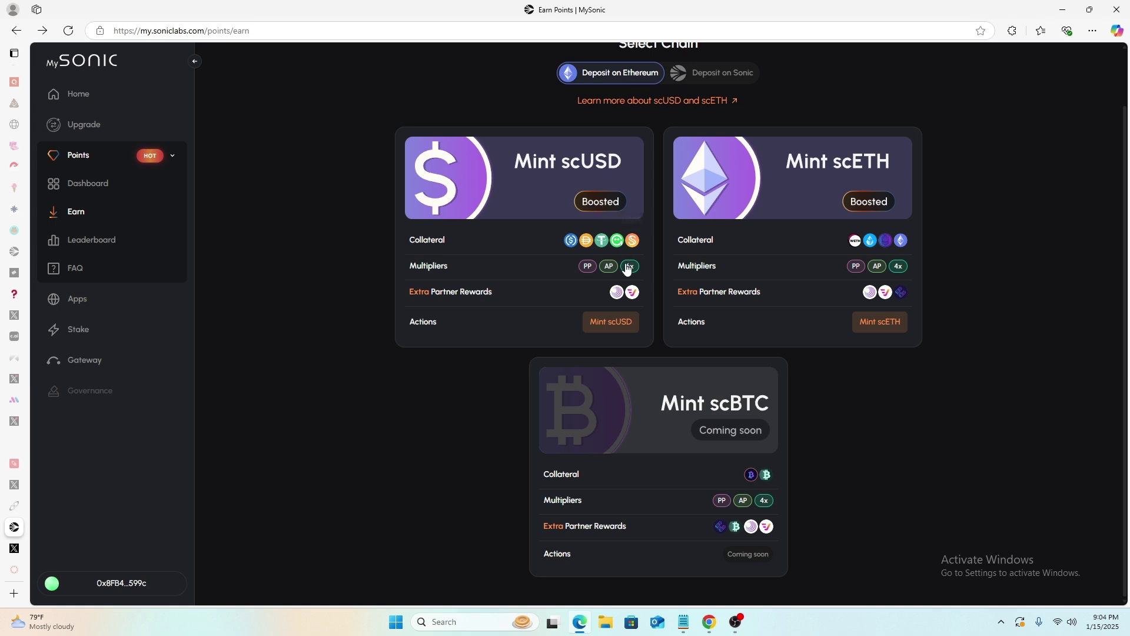
Check the point multipliers of the Ethereum deposits, then examine the assets and multipliers of all Deposit on Sonic options.
{"action": "mouse_move", "coordinate": [632, 268]}
{"action": "mouse_move", "coordinate": [898, 271]}
{"action": "mouse_move", "coordinate": [630, 269]}
{"action": "left_click", "coordinate": [716, 76]}
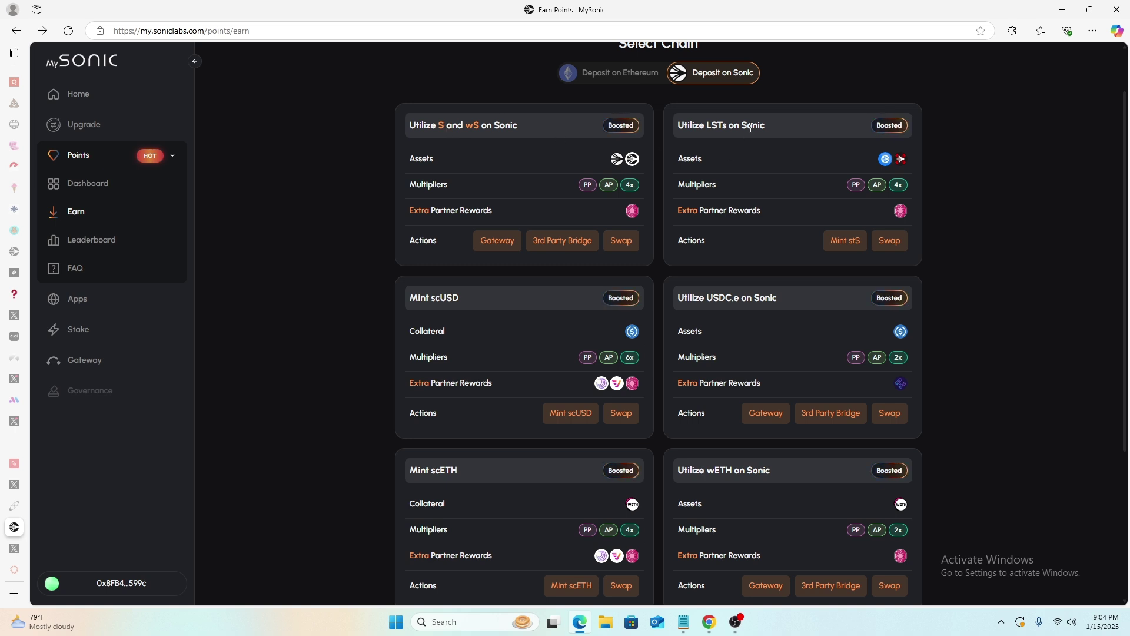
{"action": "scroll", "coordinate": [749, 182], "scroll_direction": "down", "scroll_amount": 4}
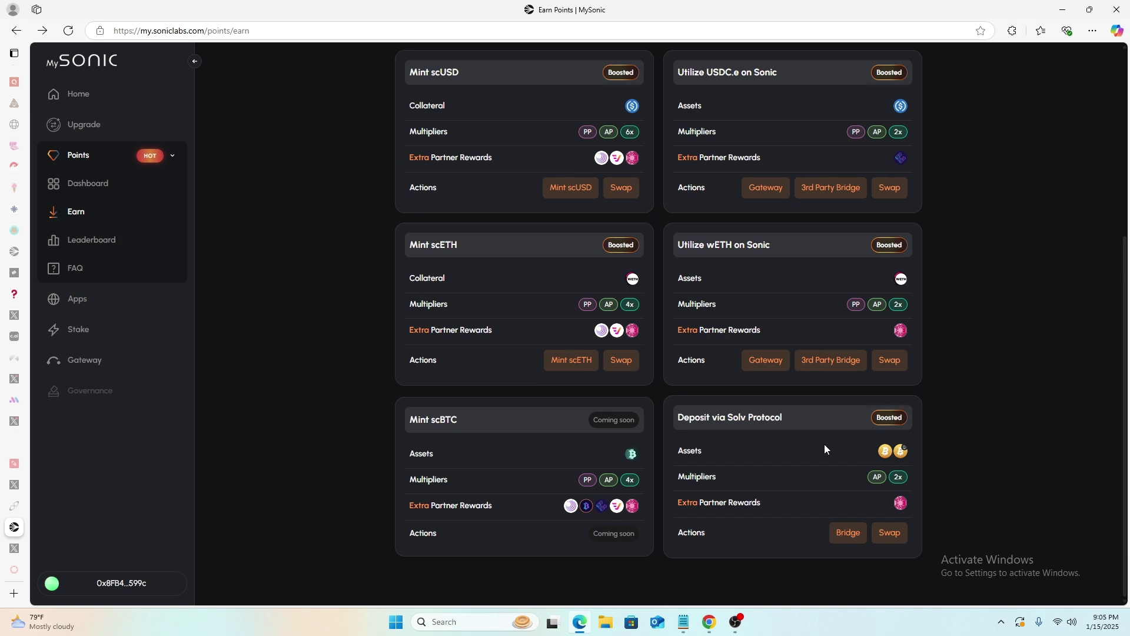
{"action": "scroll", "coordinate": [712, 473], "scroll_direction": "up", "scroll_amount": 4}
{"action": "scroll", "coordinate": [711, 472], "scroll_direction": "up", "scroll_amount": 1}
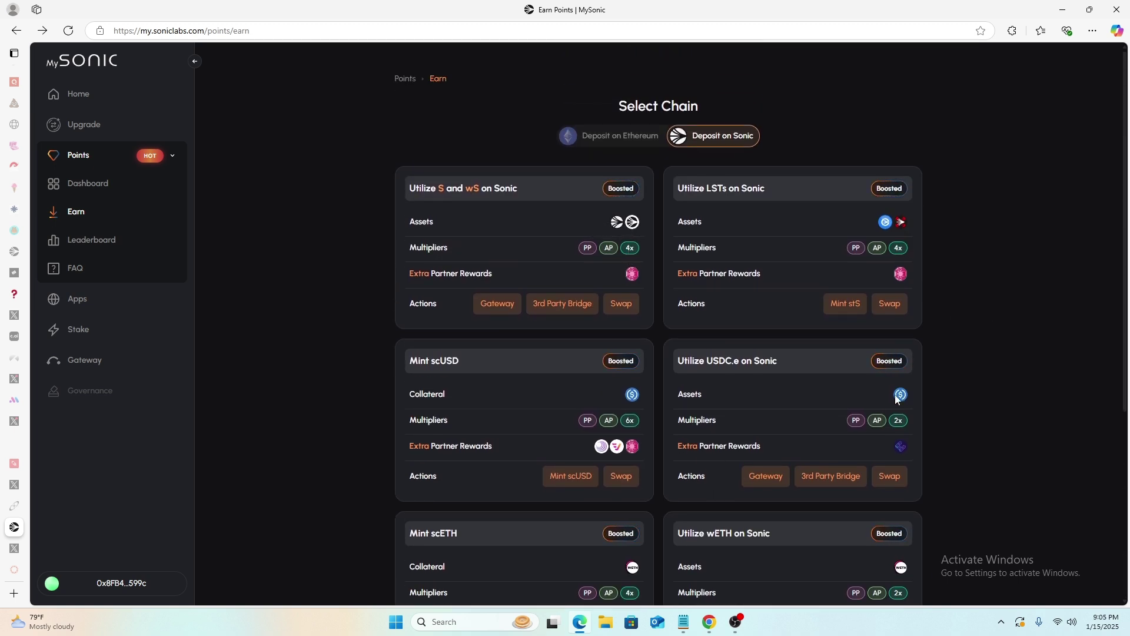
{"action": "scroll", "coordinate": [872, 424], "scroll_direction": "down", "scroll_amount": 2}
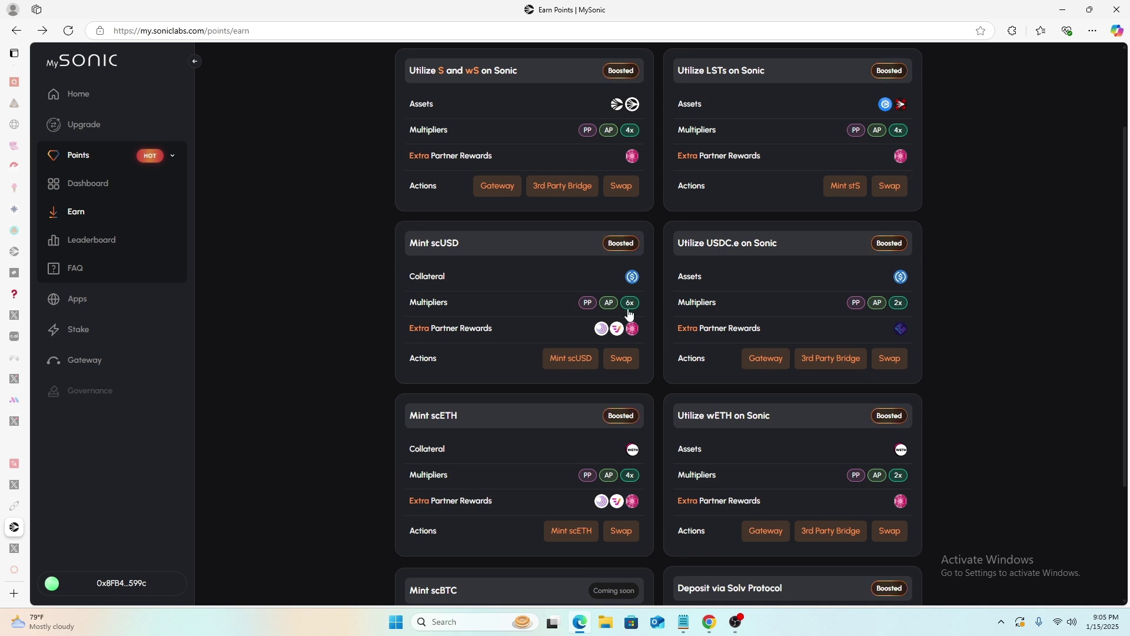
{"action": "mouse_move", "coordinate": [630, 304]}
Open Mint scUSD for Sonic, connect the MetaMask wallet to Rings using Account 3, and check the connected account's details.
{"action": "left_click", "coordinate": [574, 356]}
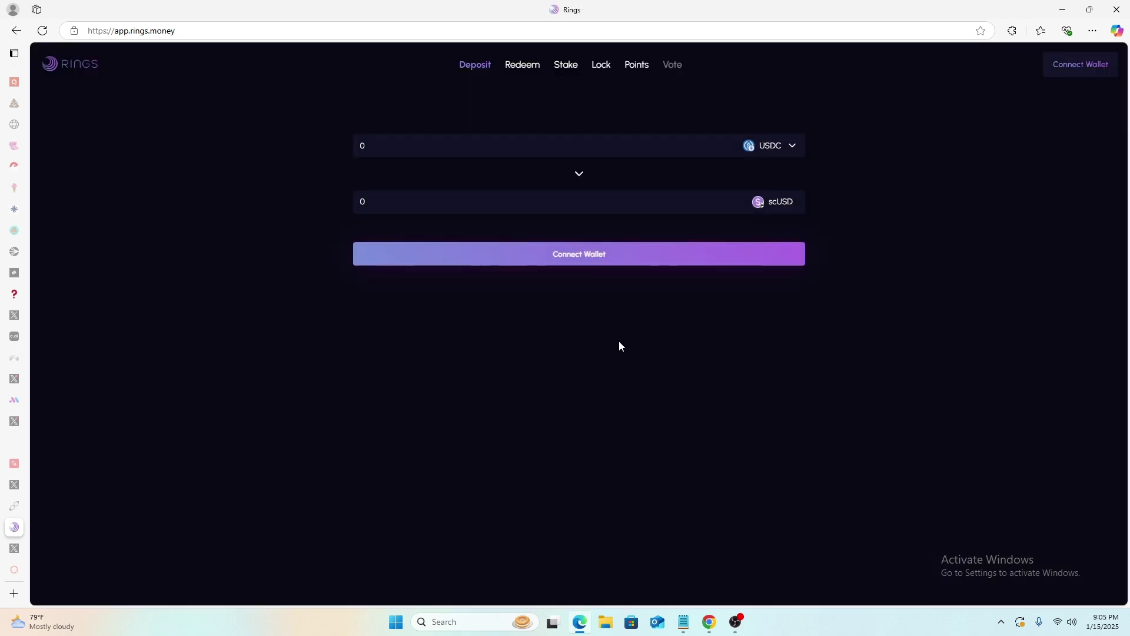
{"action": "left_click", "coordinate": [1093, 69]}
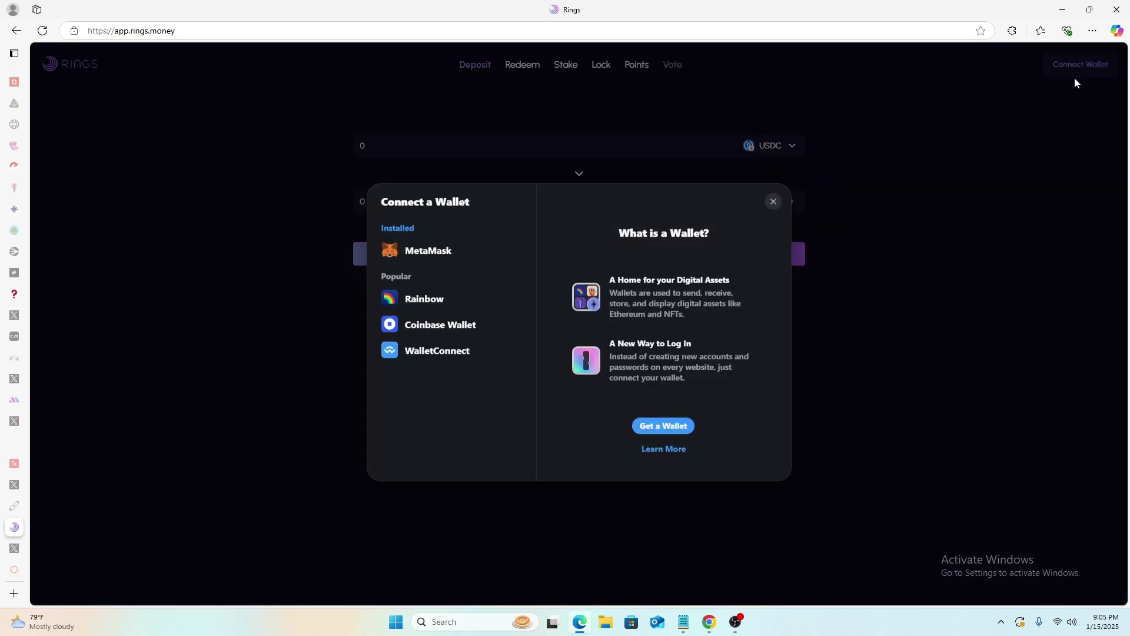
{"action": "left_click", "coordinate": [439, 244]}
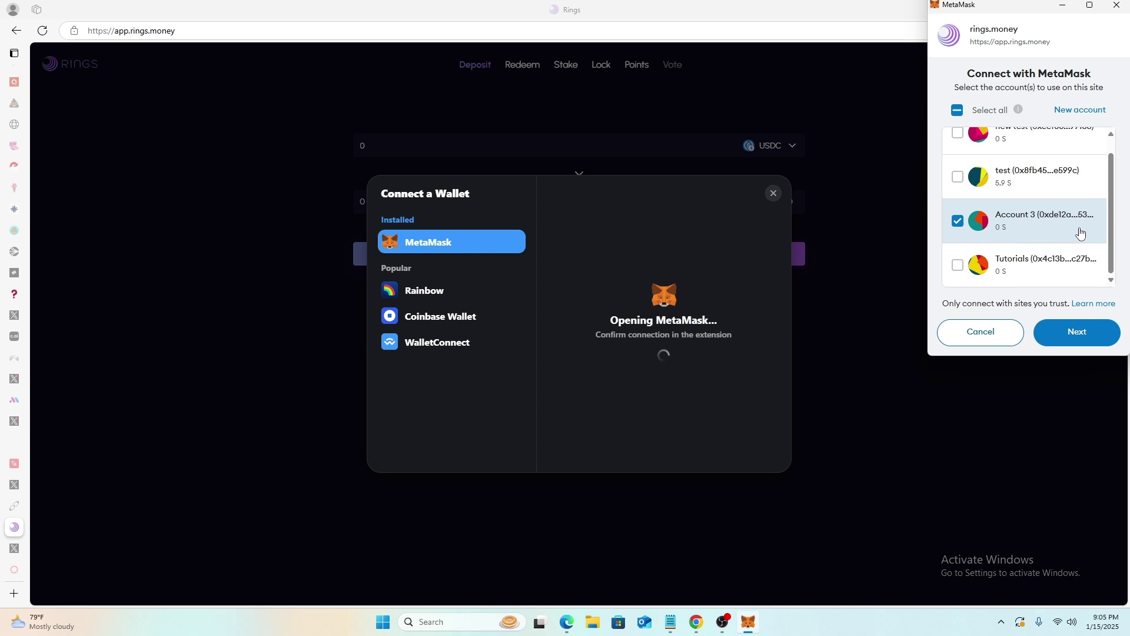
{"action": "left_click", "coordinate": [1067, 337]}
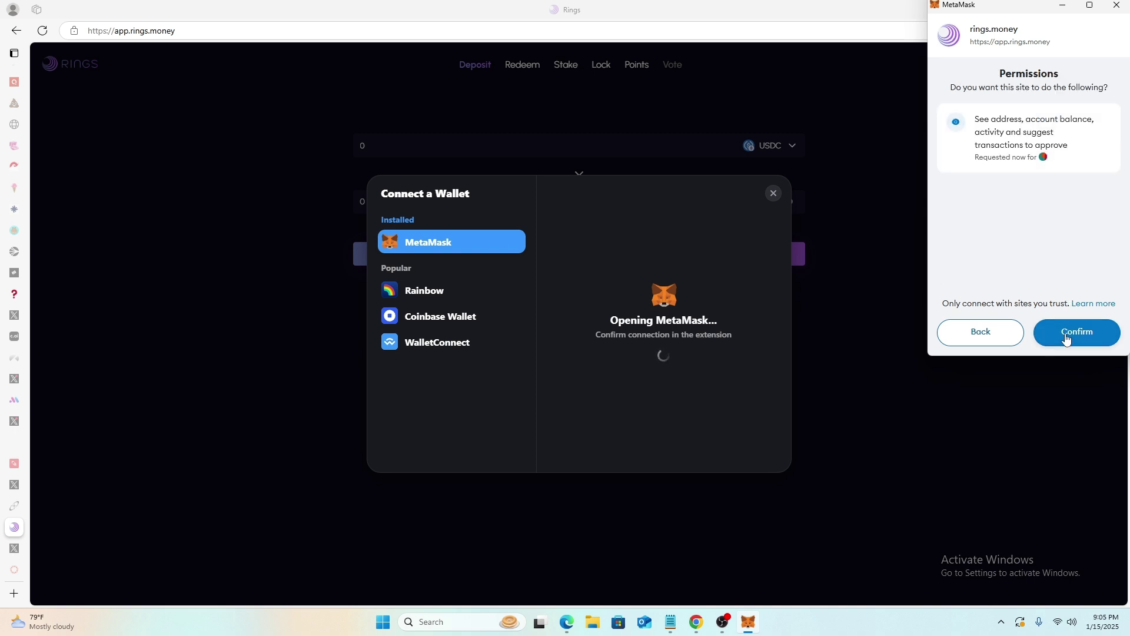
{"action": "left_click", "coordinate": [1066, 336]}
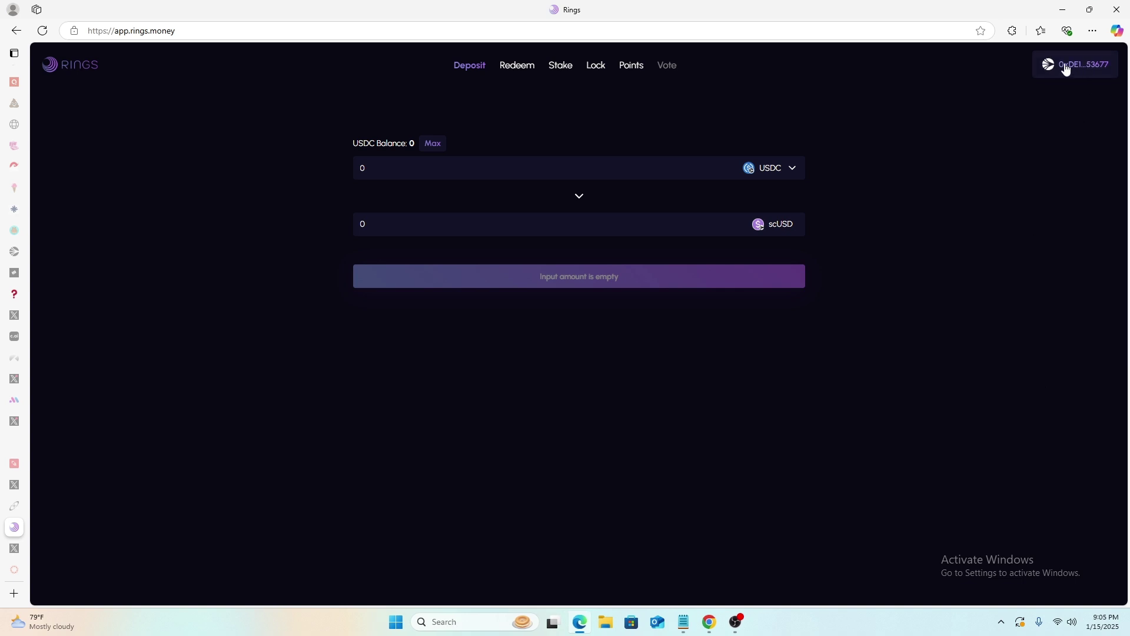
{"action": "left_click", "coordinate": [1048, 67]}
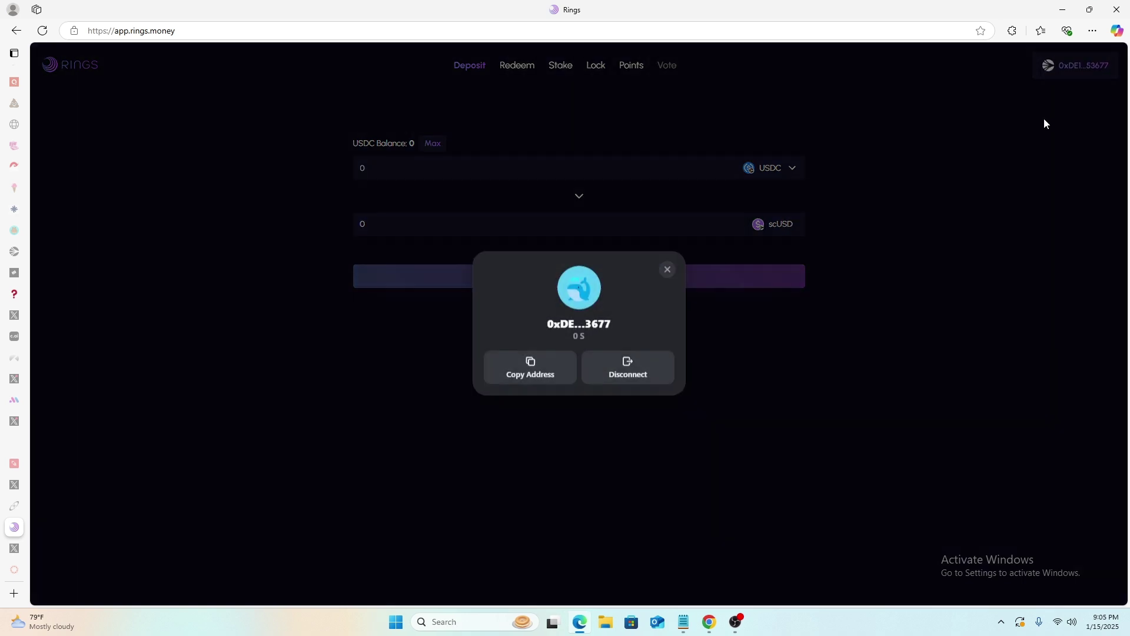
{"action": "left_click", "coordinate": [667, 270]}
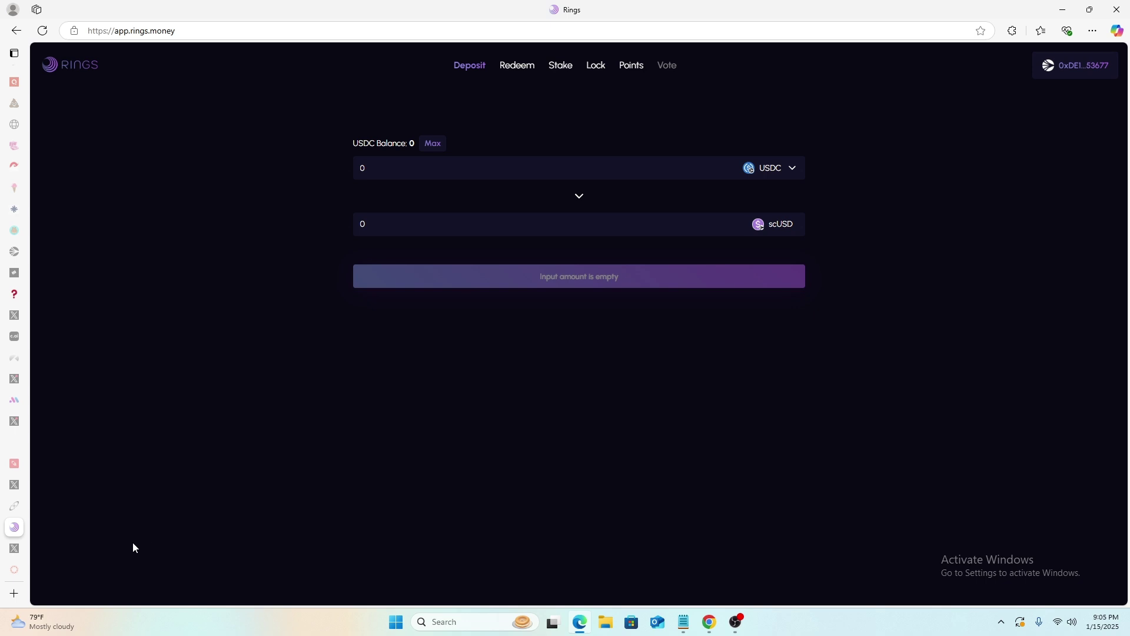
Return to the Earn page, review the Sonic deposit options again, and open the FTM to S Upgrade page.
{"action": "mouse_move", "coordinate": [16, 526]}
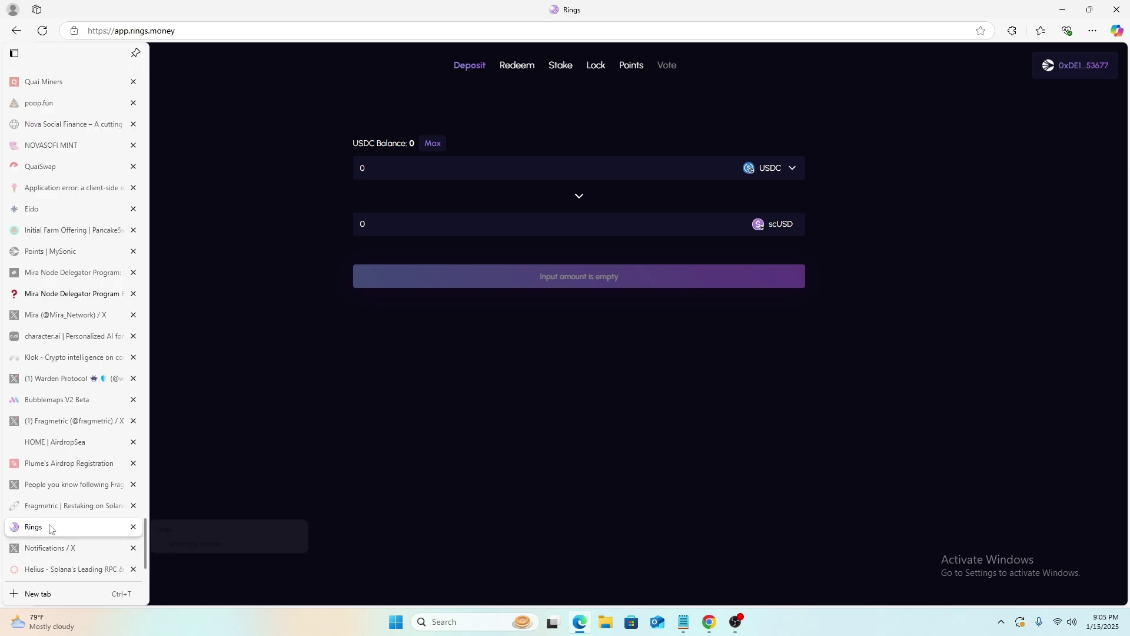
{"action": "mouse_move", "coordinate": [50, 508]}
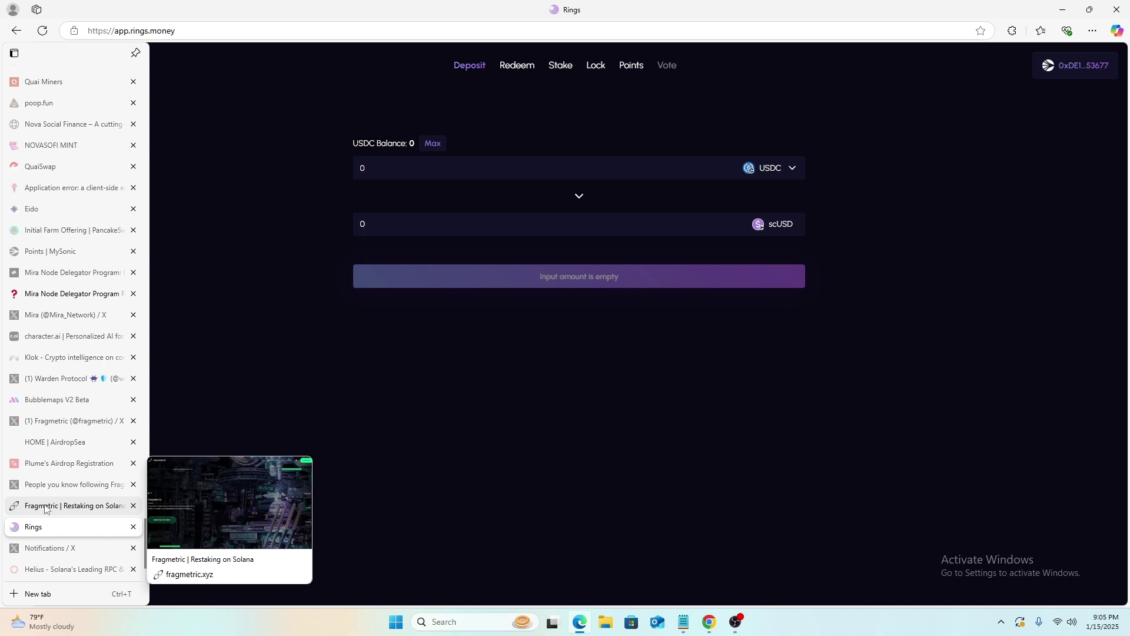
{"action": "left_click", "coordinate": [17, 32]}
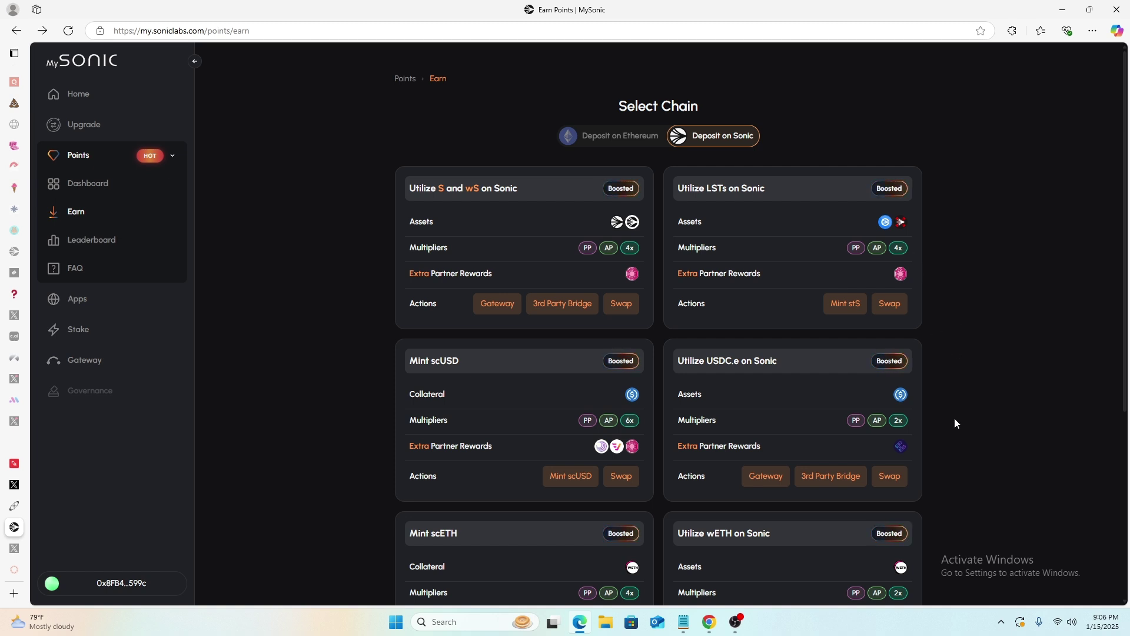
{"action": "scroll", "coordinate": [955, 423], "scroll_direction": "down", "scroll_amount": 1}
{"action": "scroll", "coordinate": [955, 423], "scroll_direction": "down", "scroll_amount": 2}
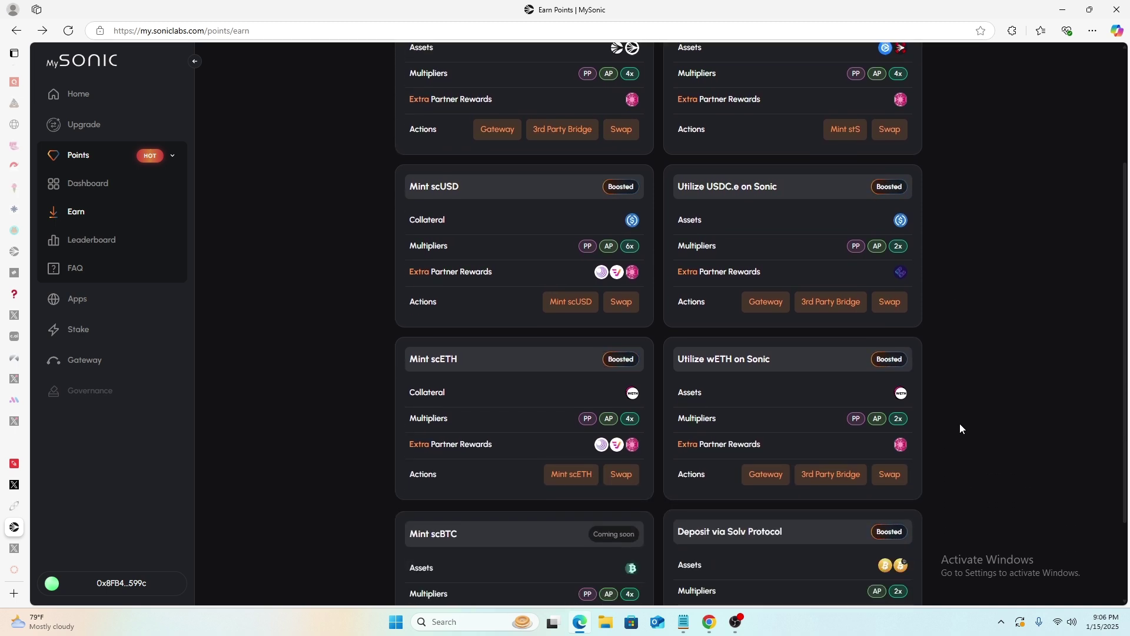
{"action": "scroll", "coordinate": [957, 424], "scroll_direction": "up", "scroll_amount": 3}
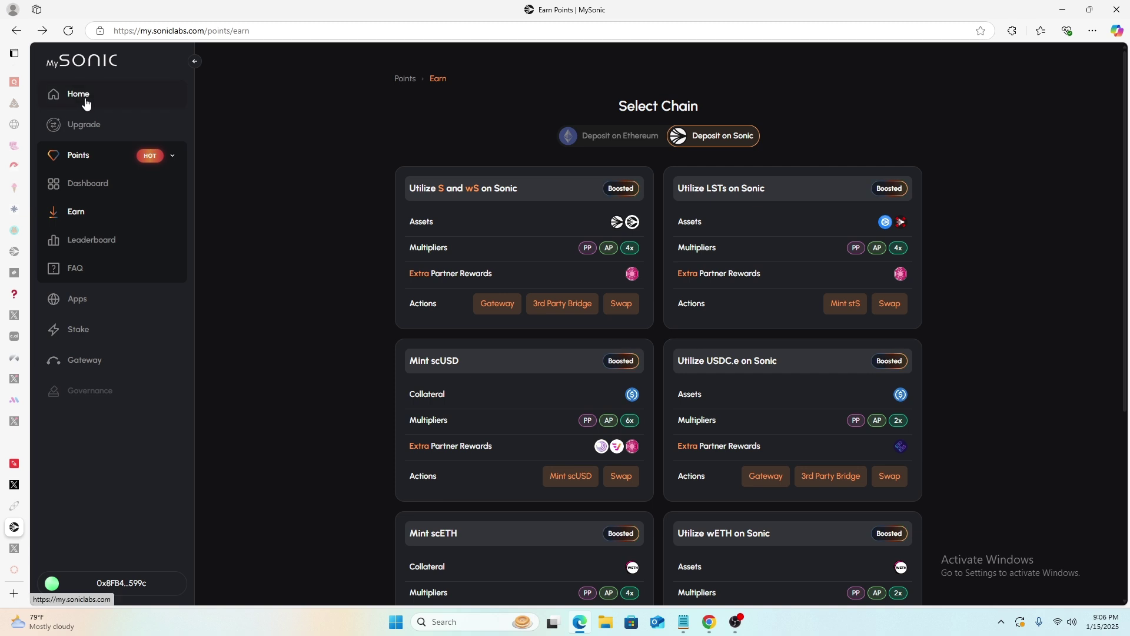
{"action": "left_click", "coordinate": [86, 126]}
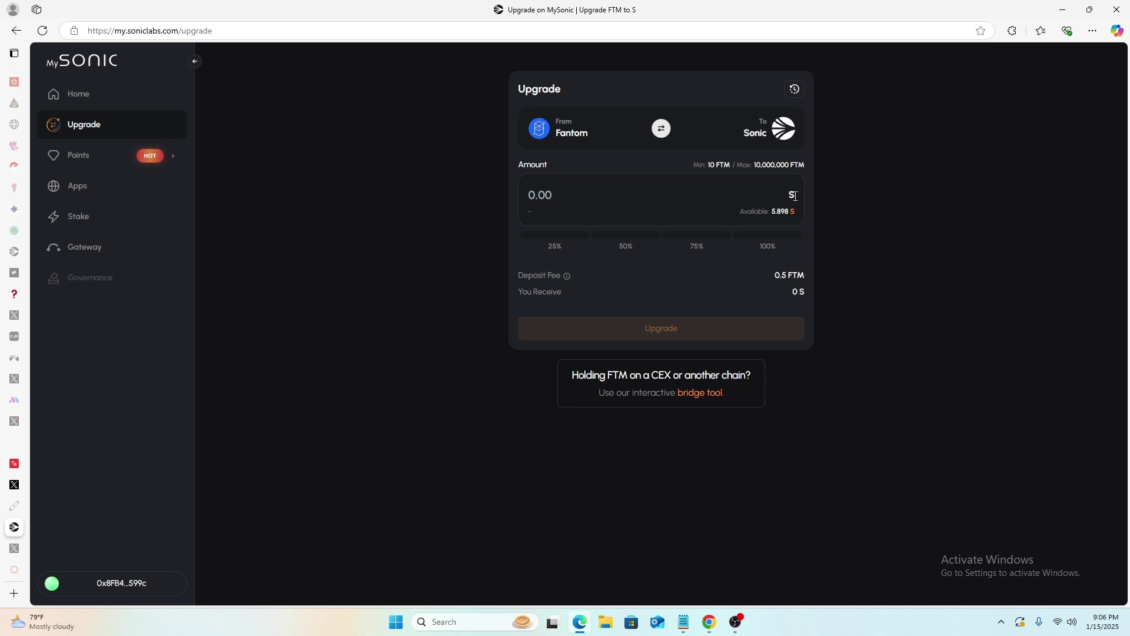
Switch to the X notifications page, load CoinGecko in its place, and open the Sonic (prev. FTM) coin page from the trending searches.
{"action": "mouse_move", "coordinate": [22, 551]}
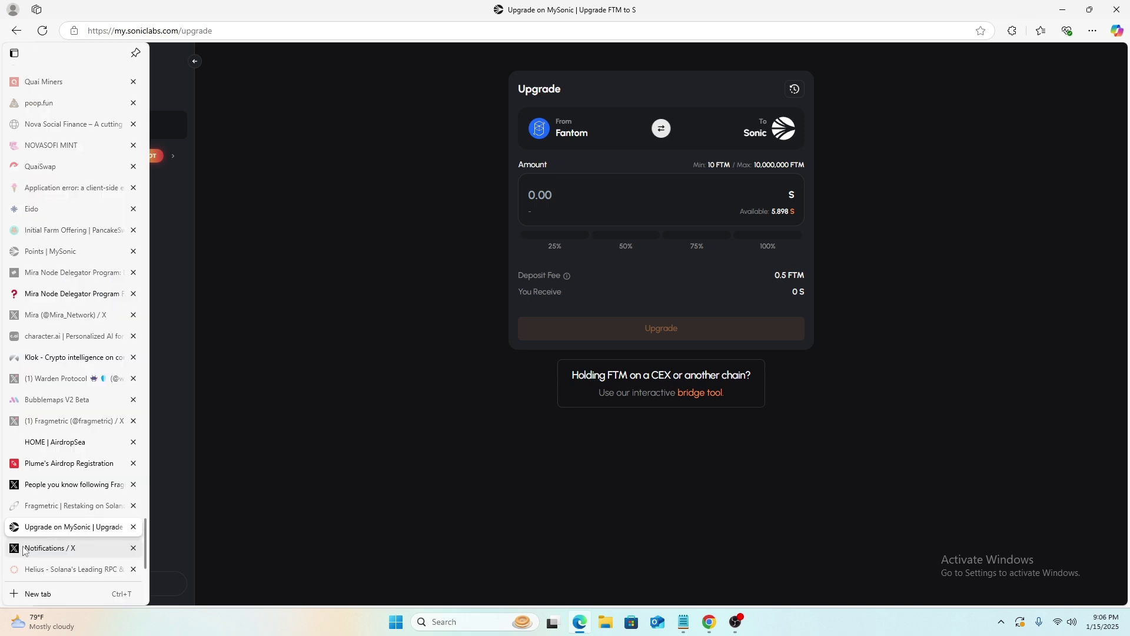
{"action": "left_click", "coordinate": [37, 548]}
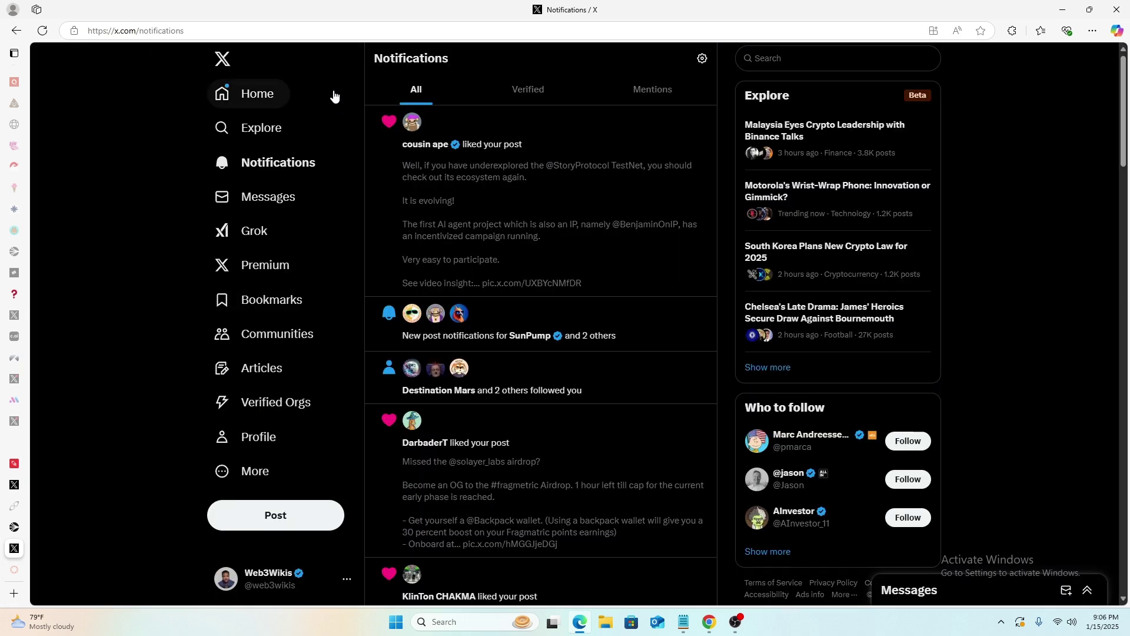
{"action": "left_click", "coordinate": [346, 30]}
{"action": "type", "text": "coin"}
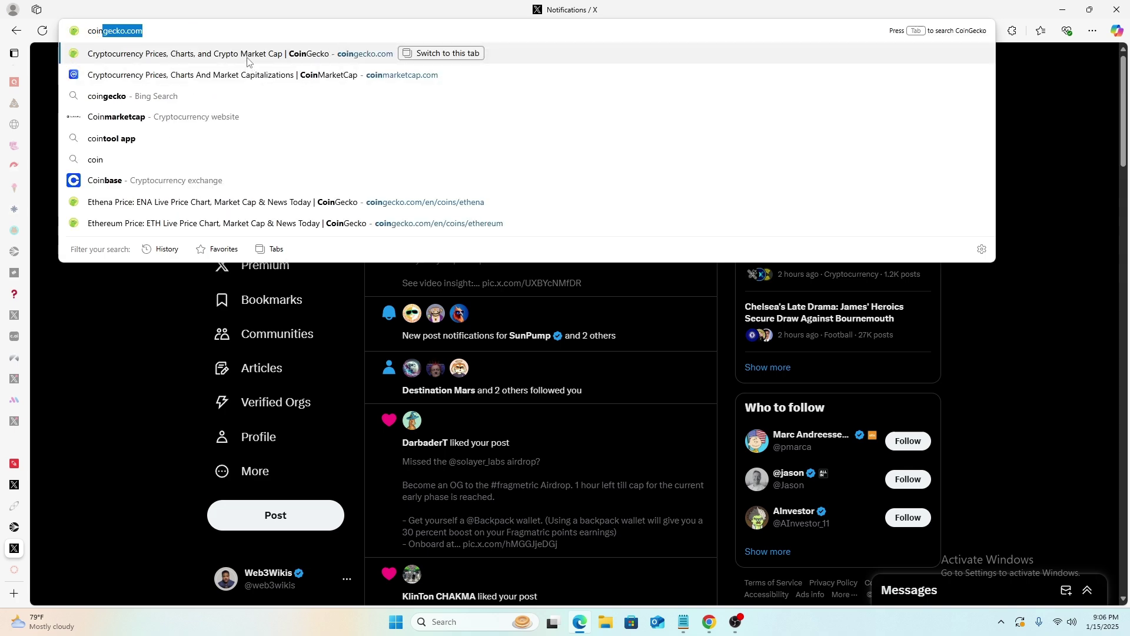
{"action": "key", "text": "Return"}
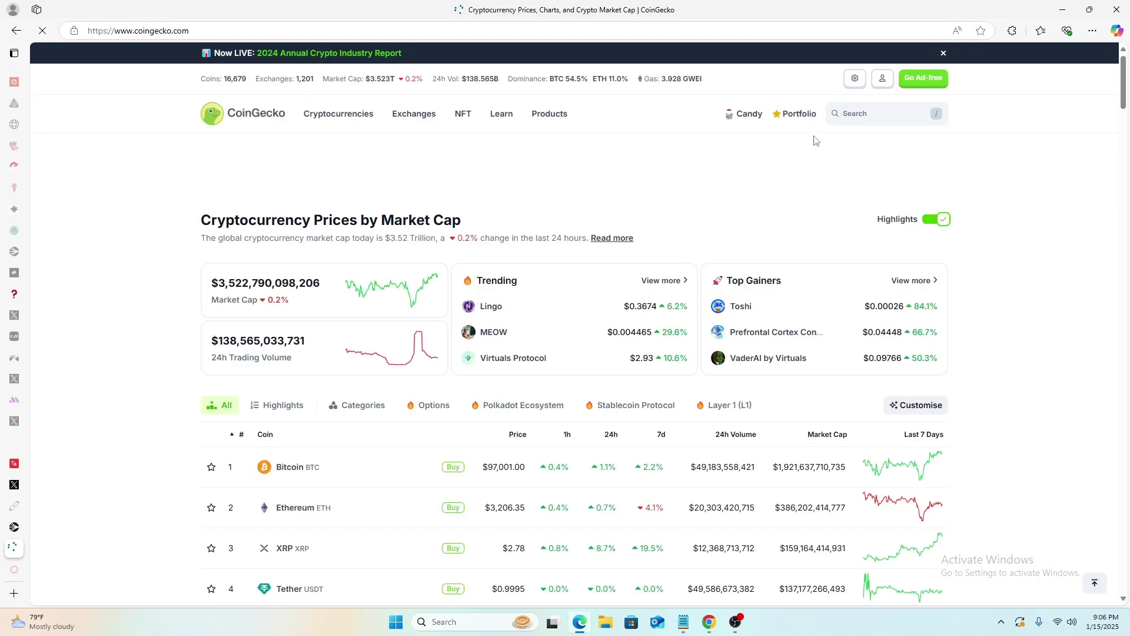
{"action": "left_click", "coordinate": [851, 116]}
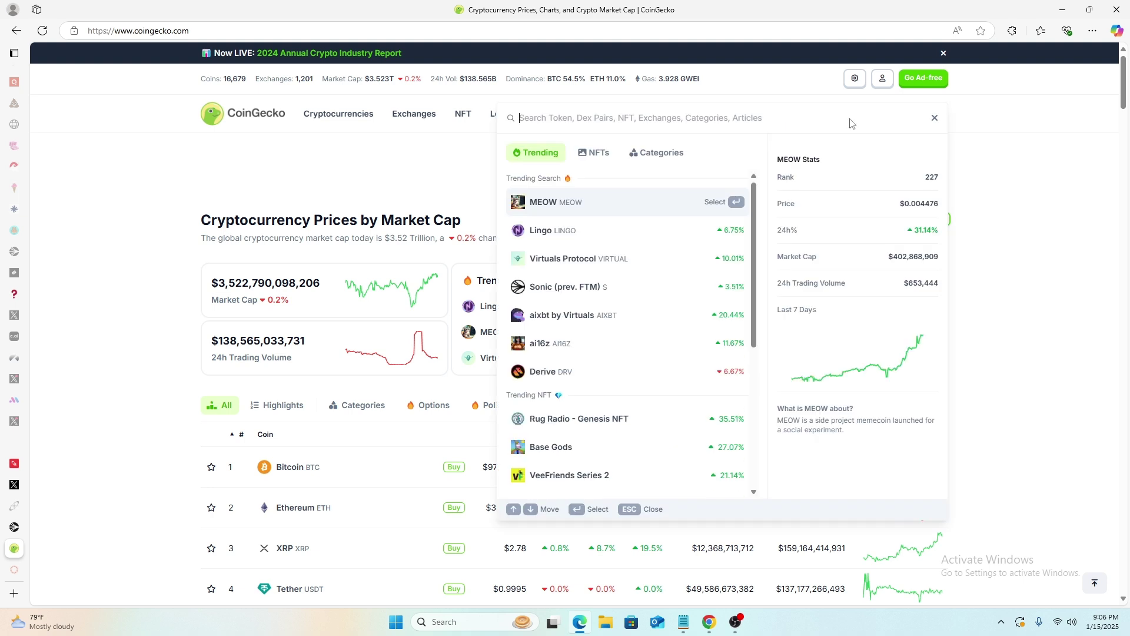
{"action": "left_click", "coordinate": [625, 289]}
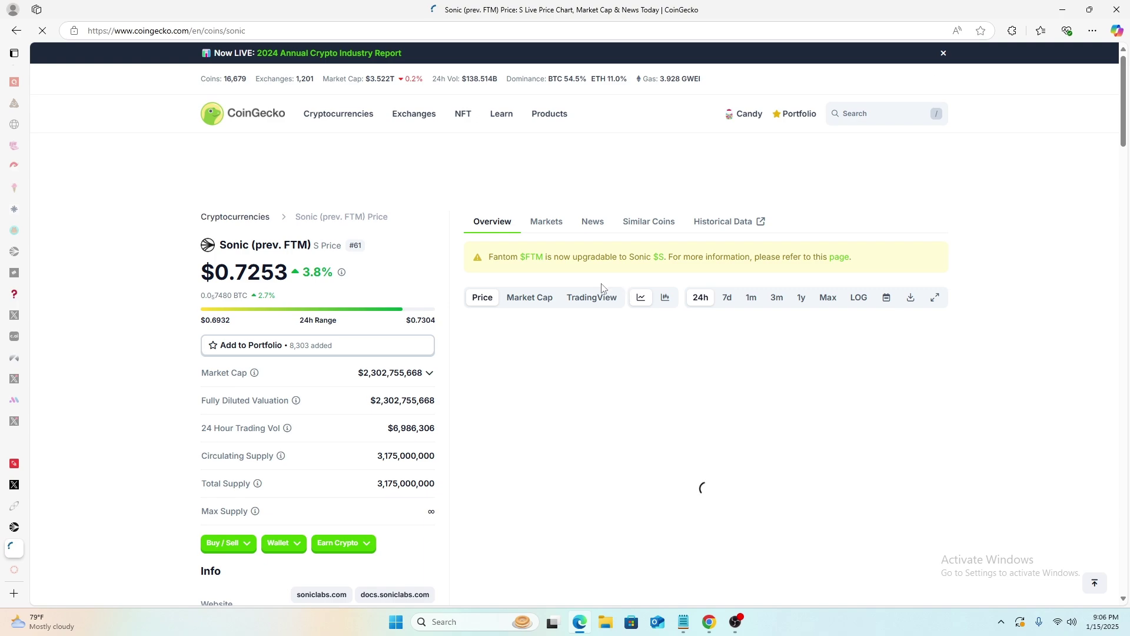
Review the Sonic (prev. FTM) overview and check which exchanges list the token in its Markets section.
{"action": "scroll", "coordinate": [363, 281], "scroll_direction": "down", "scroll_amount": 3}
{"action": "scroll", "coordinate": [364, 281], "scroll_direction": "down", "scroll_amount": 2}
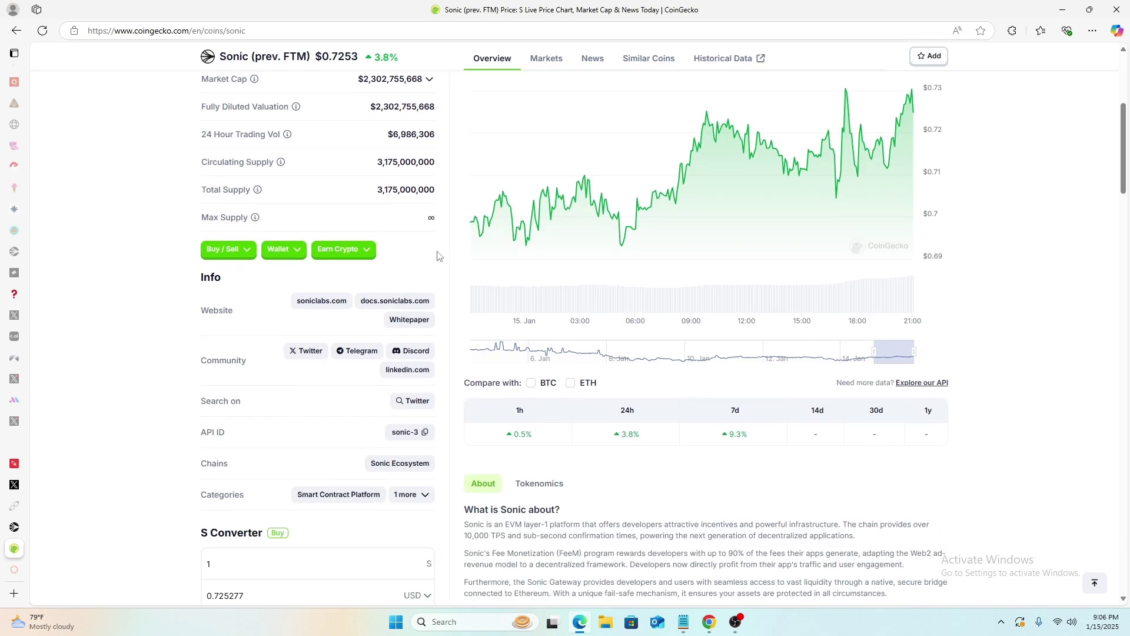
{"action": "scroll", "coordinate": [568, 230], "scroll_direction": "up", "scroll_amount": 5}
{"action": "left_click", "coordinate": [567, 228]}
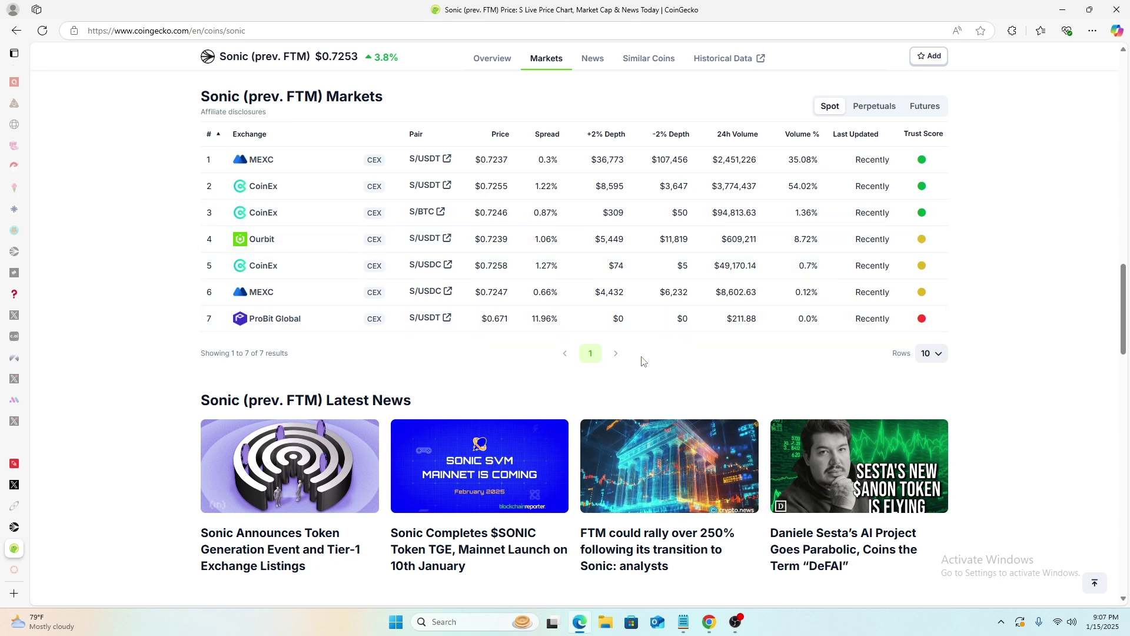
{"action": "left_click", "coordinate": [931, 353]}
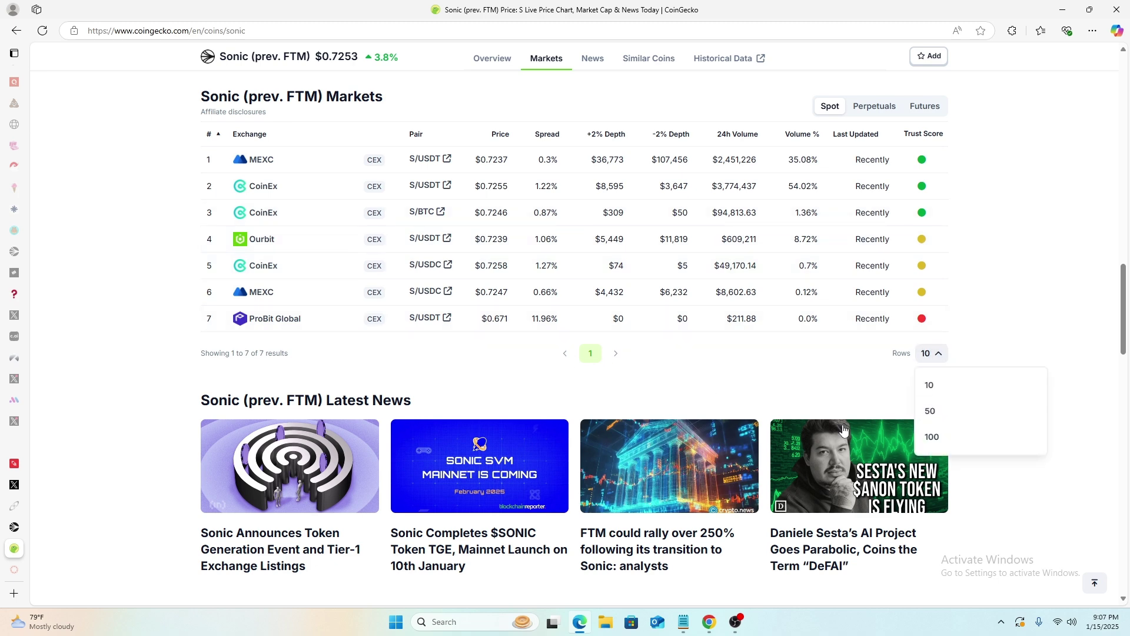
{"action": "scroll", "coordinate": [288, 194], "scroll_direction": "down", "scroll_amount": 2}
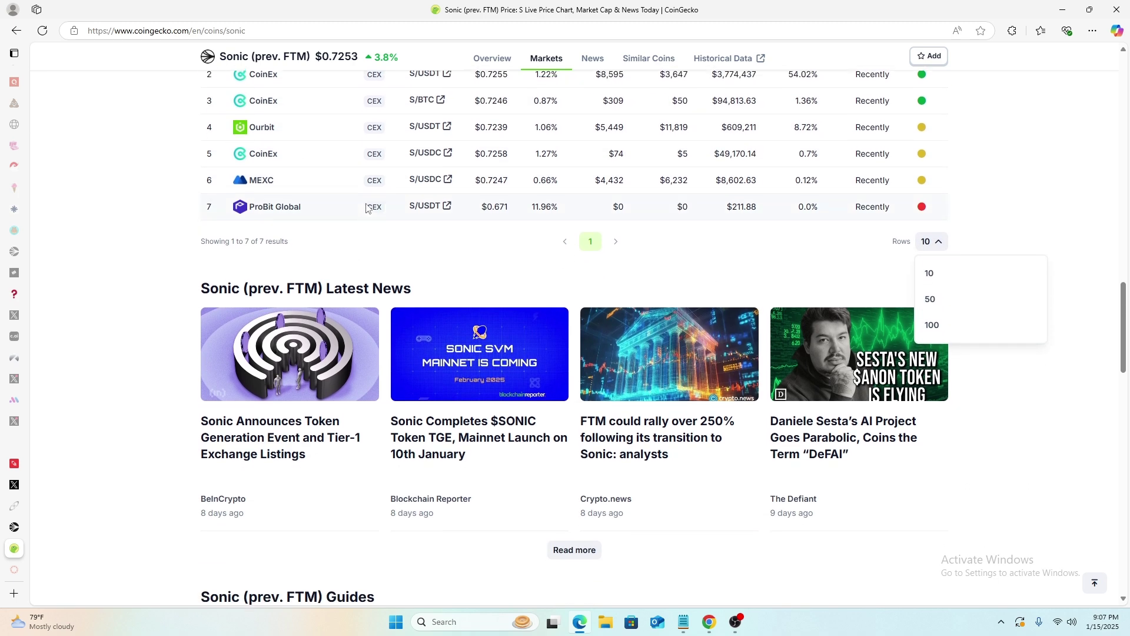
{"action": "scroll", "coordinate": [306, 218], "scroll_direction": "up", "scroll_amount": 2}
{"action": "left_click_drag", "start_coordinate": [1125, 326], "coordinate": [1127, 76]}
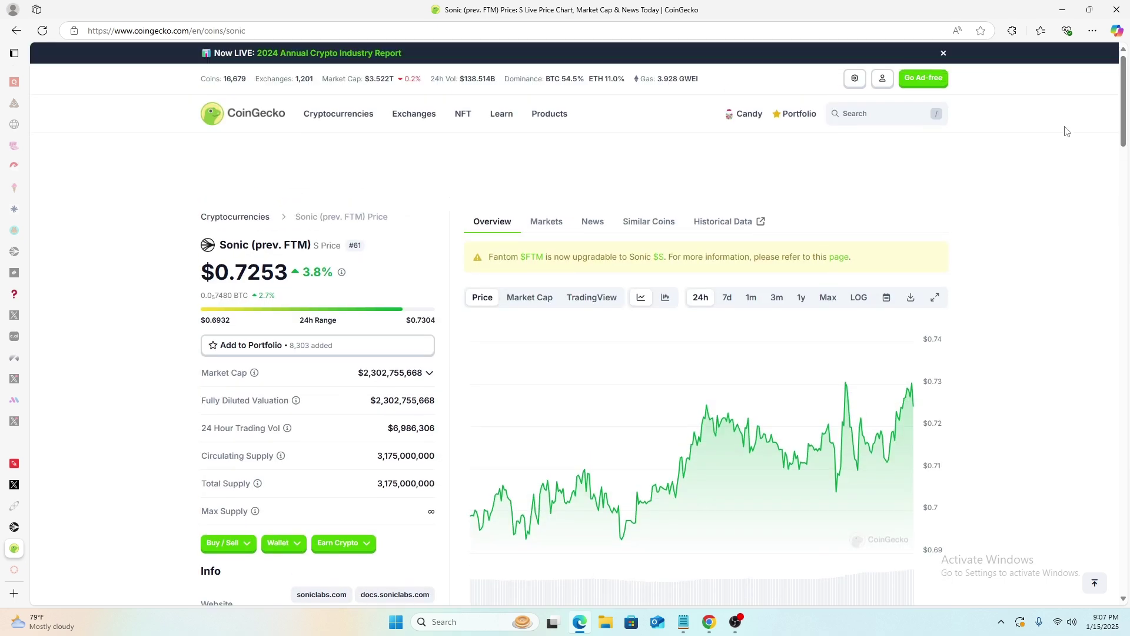
Search CoinGecko for ftm, open the Fantom page, and review its exchange markets and overview details.
{"action": "left_click", "coordinate": [871, 113]}
{"action": "type", "text": "ftm"}
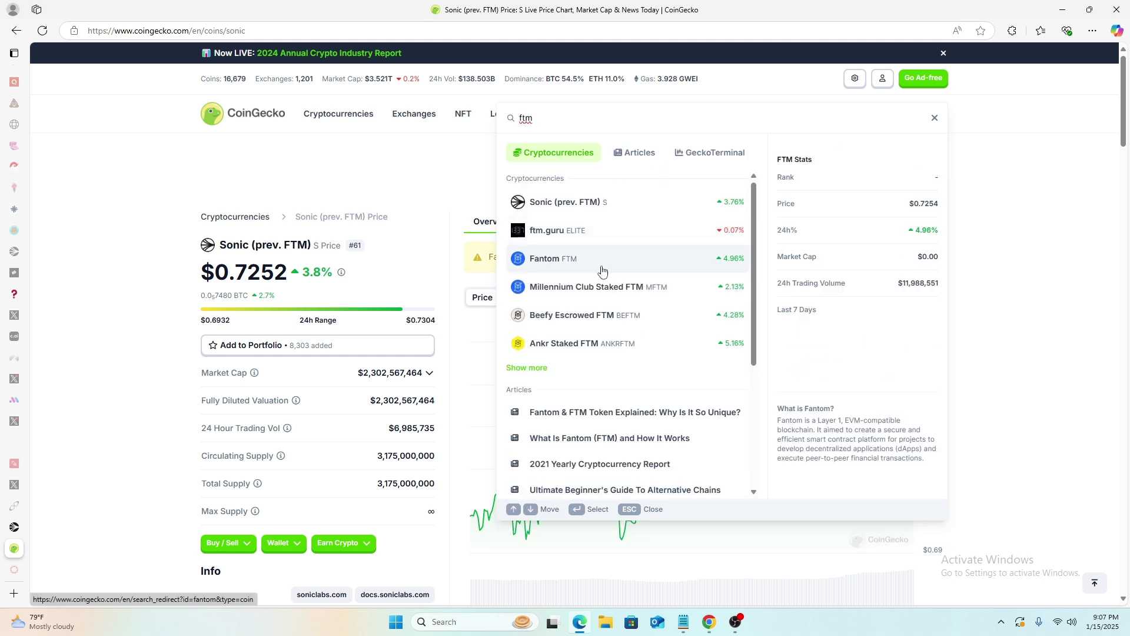
{"action": "left_click", "coordinate": [607, 263]}
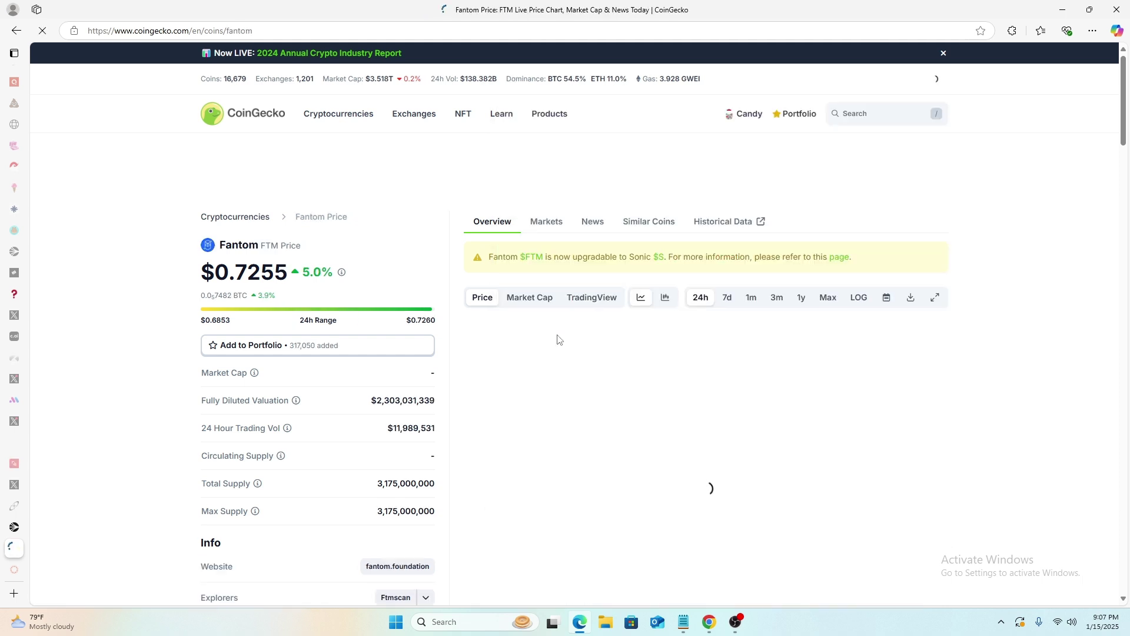
{"action": "left_click", "coordinate": [537, 222]}
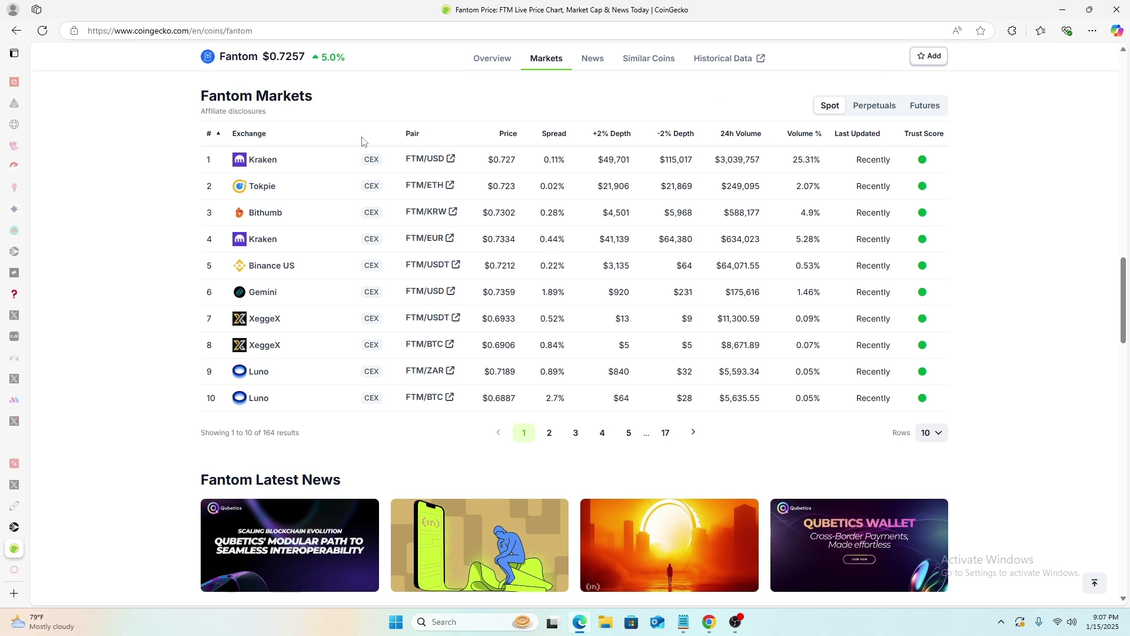
{"action": "left_click_drag", "start_coordinate": [1125, 329], "coordinate": [1127, 93]}
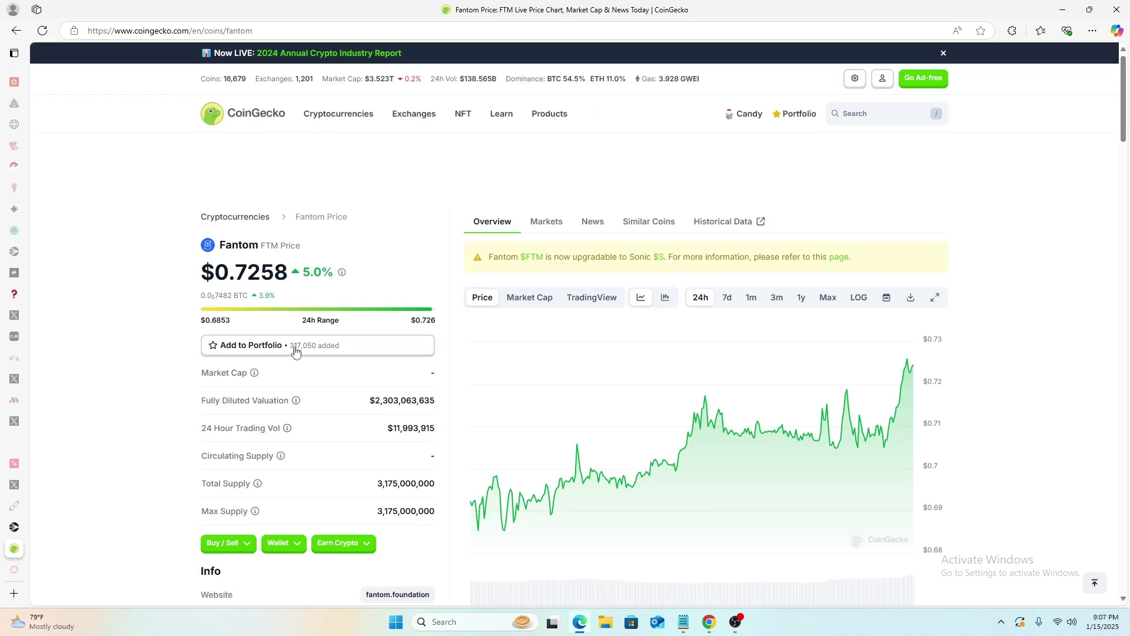
{"action": "scroll", "coordinate": [382, 434], "scroll_direction": "down", "scroll_amount": 4}
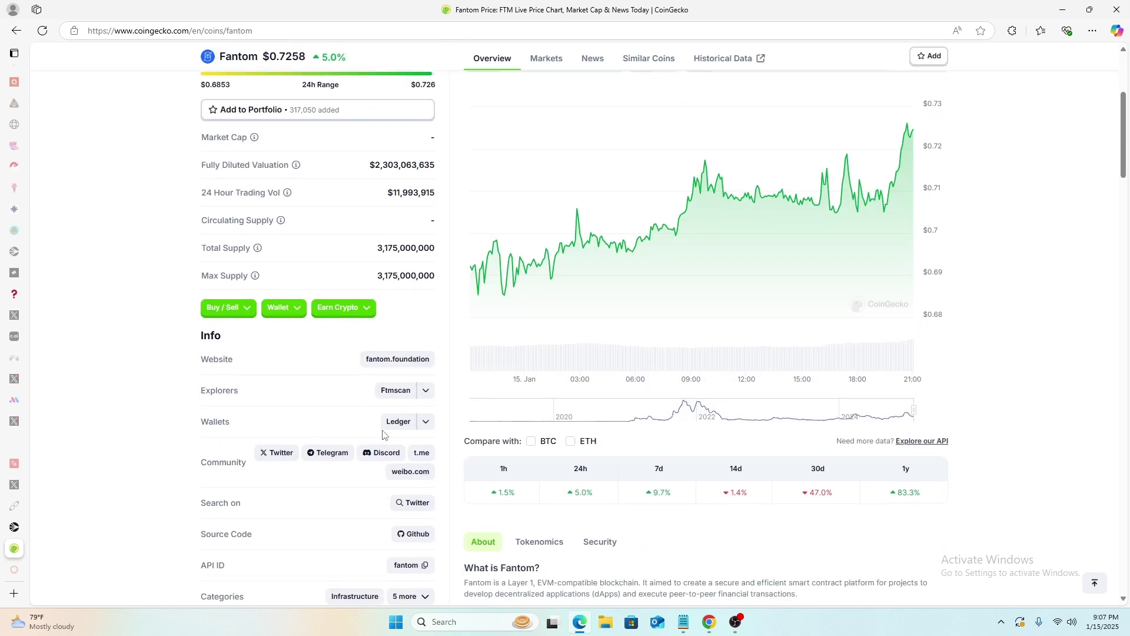
{"action": "scroll", "coordinate": [383, 435], "scroll_direction": "down", "scroll_amount": 2}
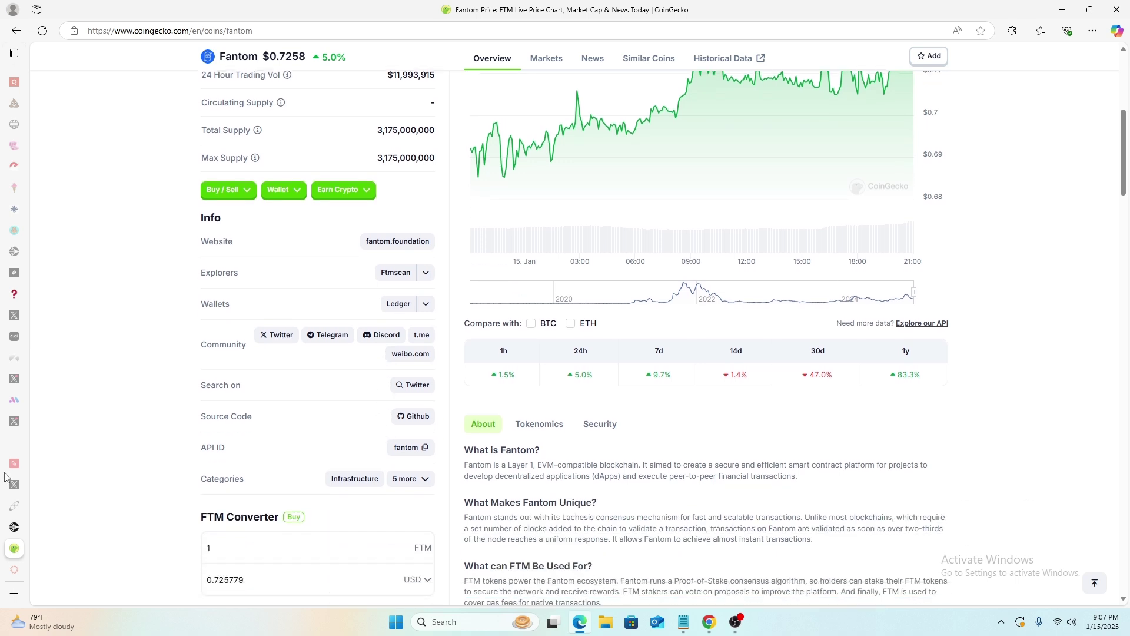
Return to MySonic, view the apps that earn Activity Points, and open the whitelisted assets for Passive Points.
{"action": "mouse_move", "coordinate": [20, 528]}
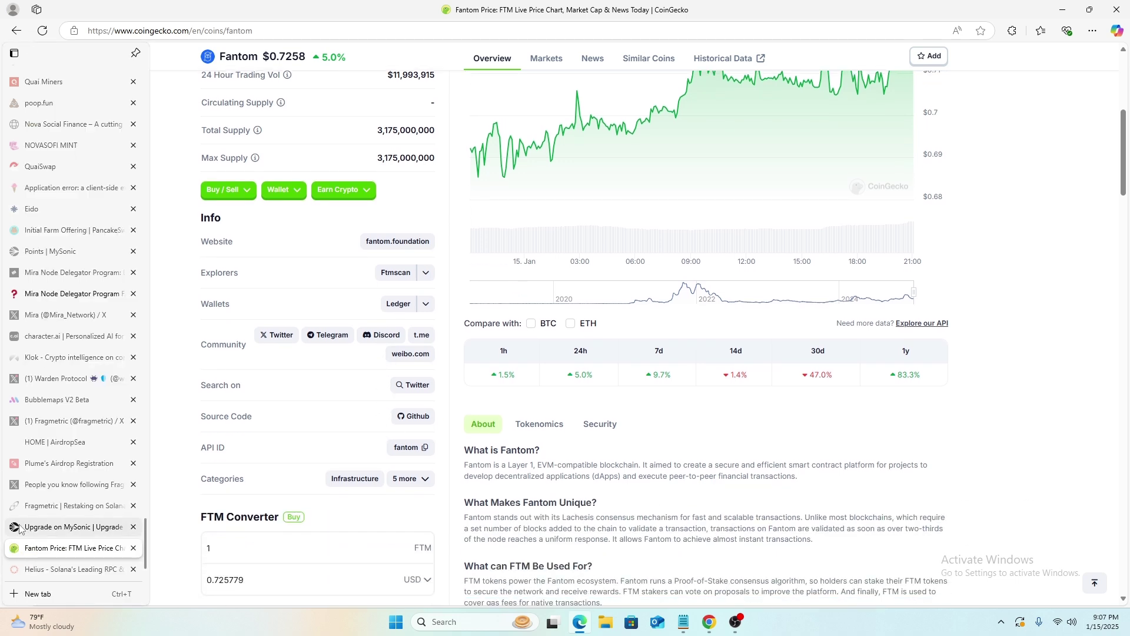
{"action": "left_click", "coordinate": [53, 527]}
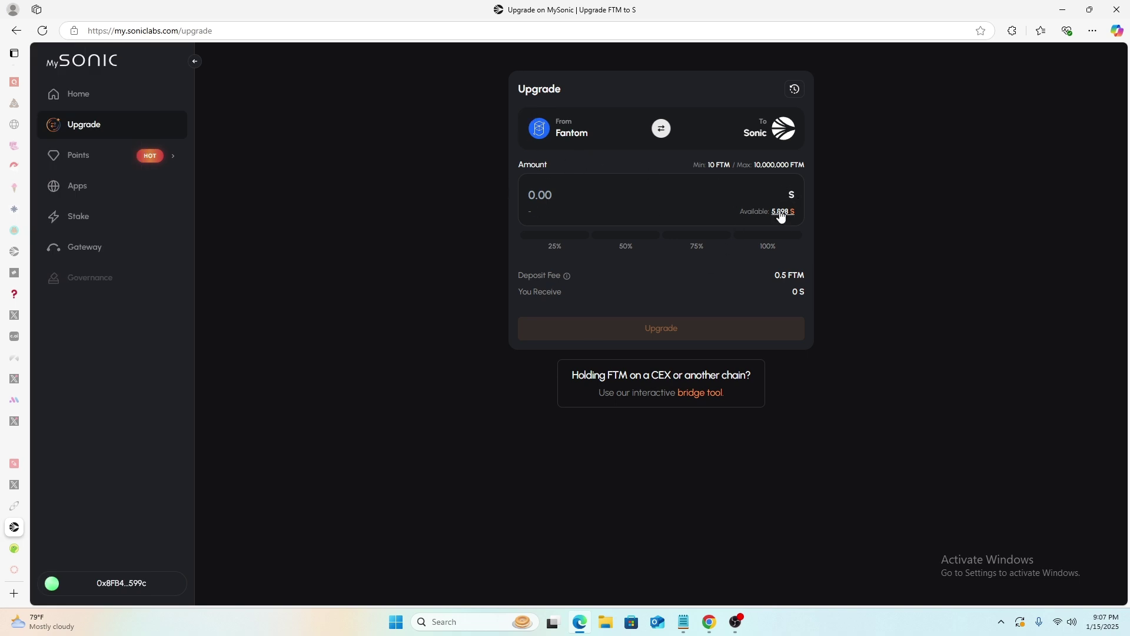
{"action": "left_click", "coordinate": [107, 159]}
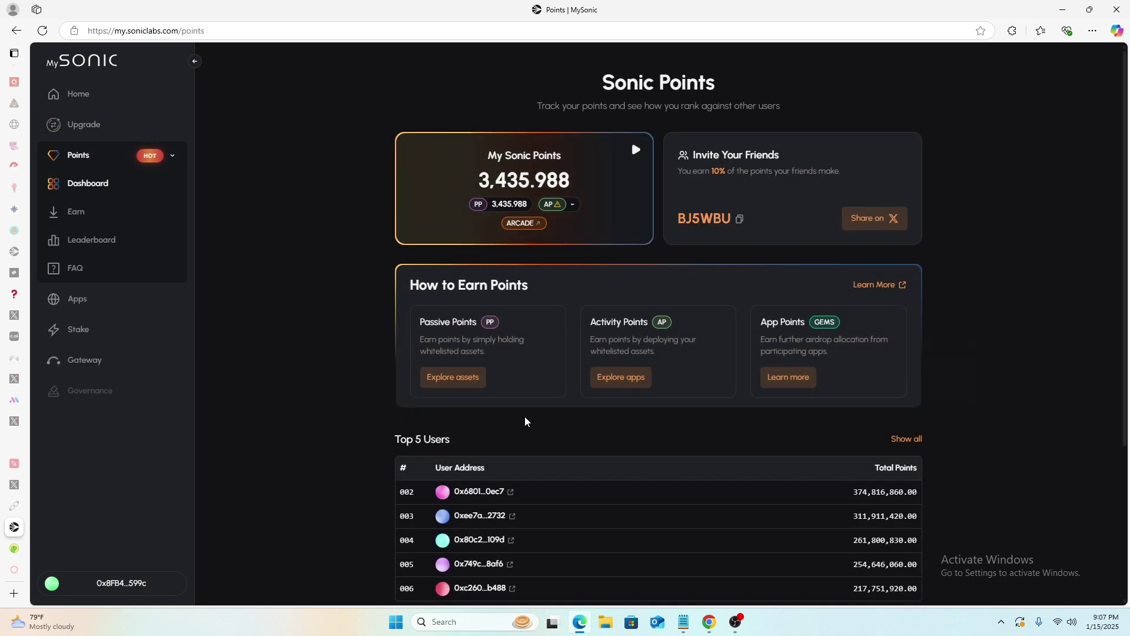
{"action": "left_click", "coordinate": [612, 379]}
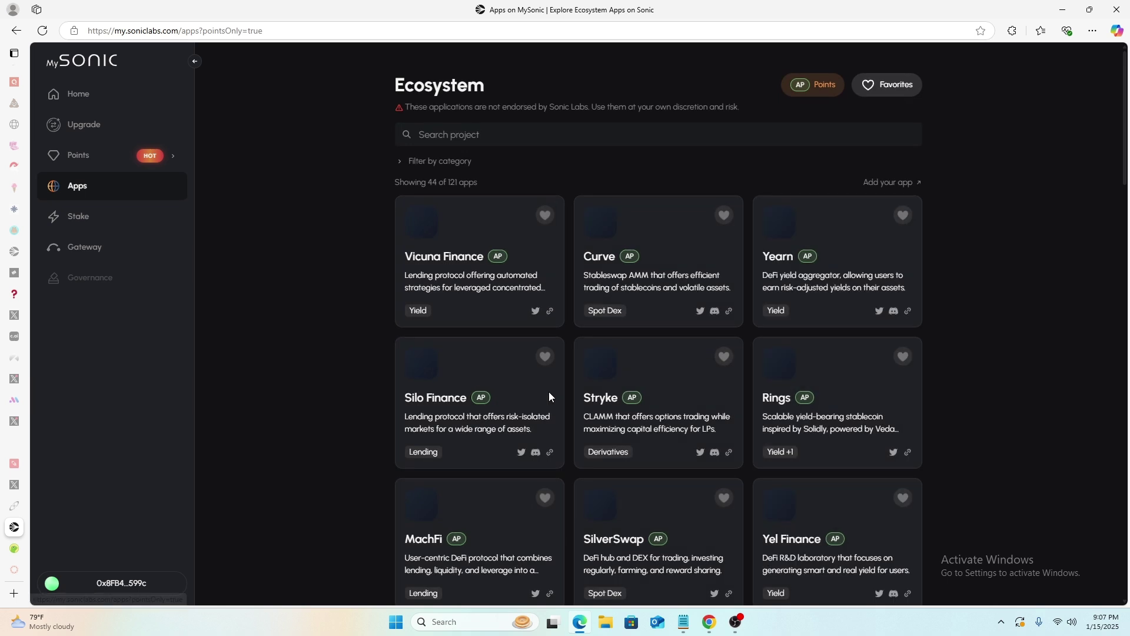
{"action": "left_click", "coordinate": [63, 157]}
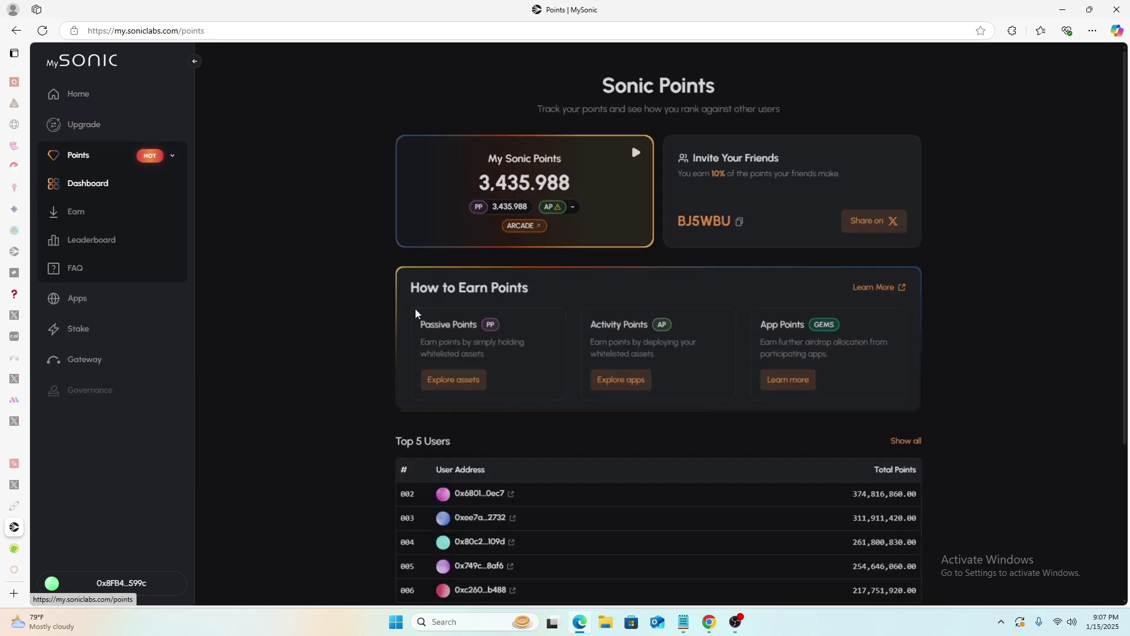
{"action": "left_click", "coordinate": [470, 381]}
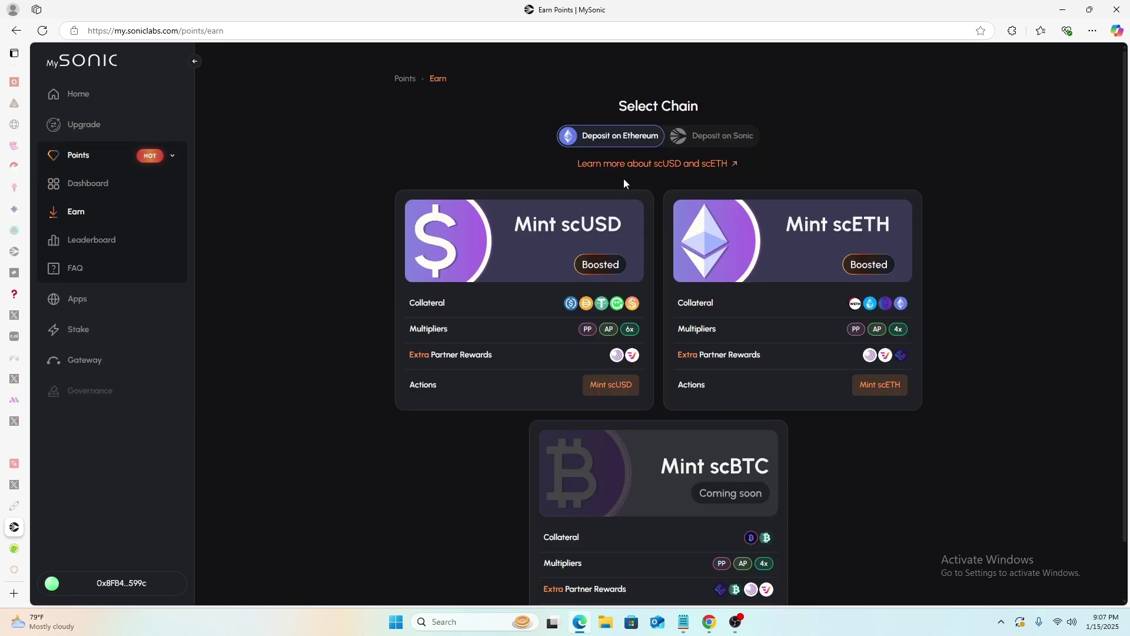
Examine the assets, multipliers and available actions of the Deposit on Sonic options.
{"action": "left_click", "coordinate": [684, 138]}
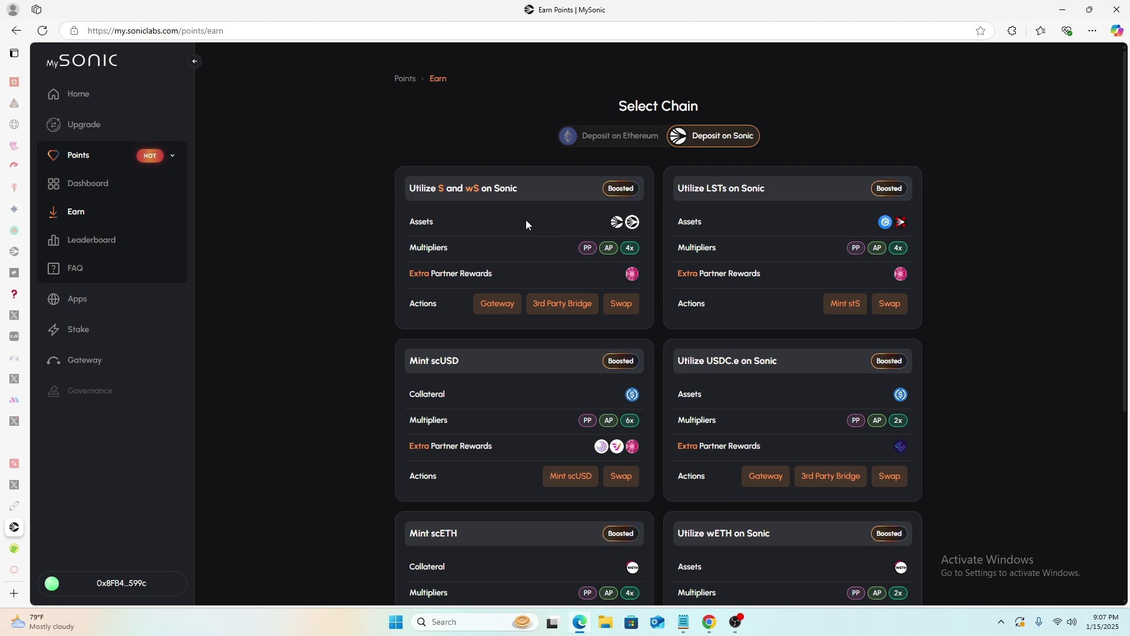
{"action": "scroll", "coordinate": [803, 199], "scroll_direction": "down", "scroll_amount": 1}
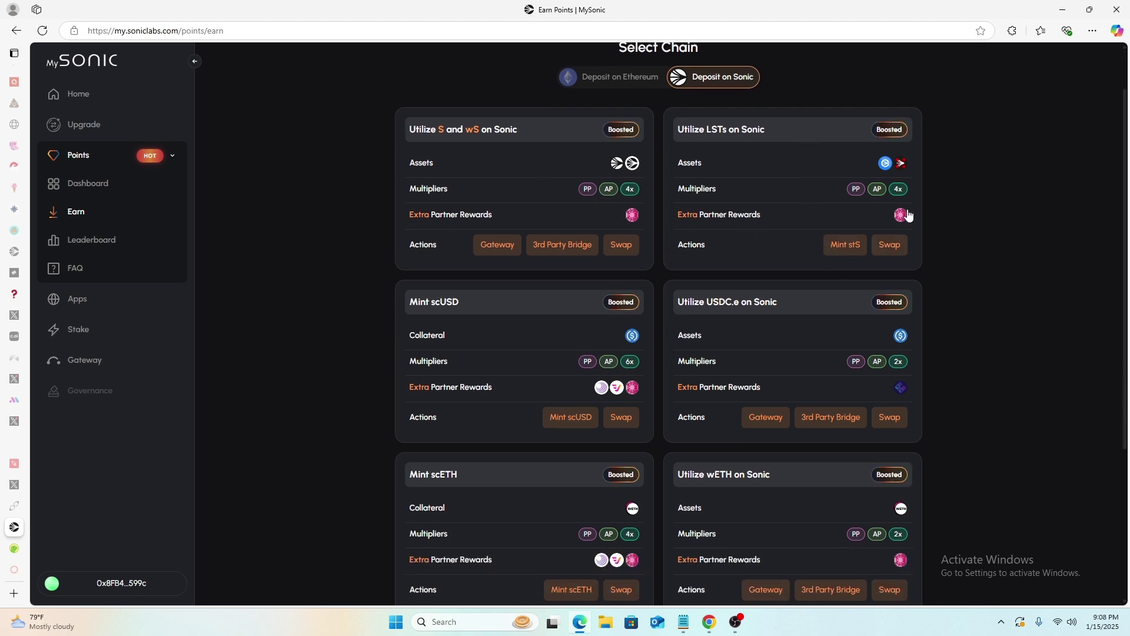
{"action": "scroll", "coordinate": [813, 174], "scroll_direction": "down", "scroll_amount": 2}
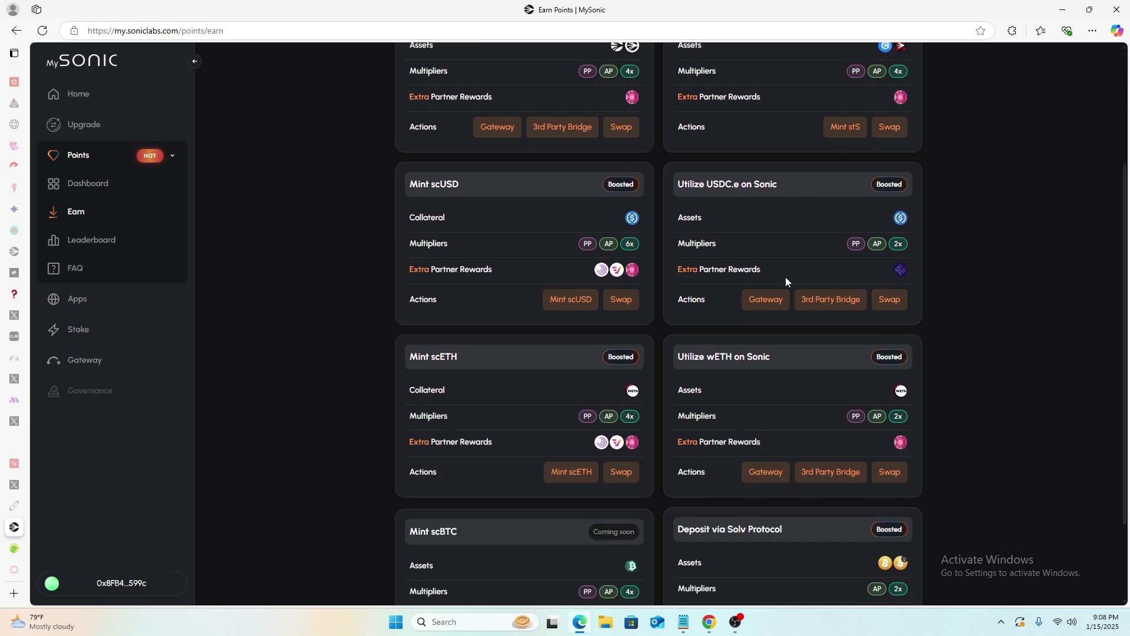
{"action": "scroll", "coordinate": [797, 239], "scroll_direction": "up", "scroll_amount": 3}
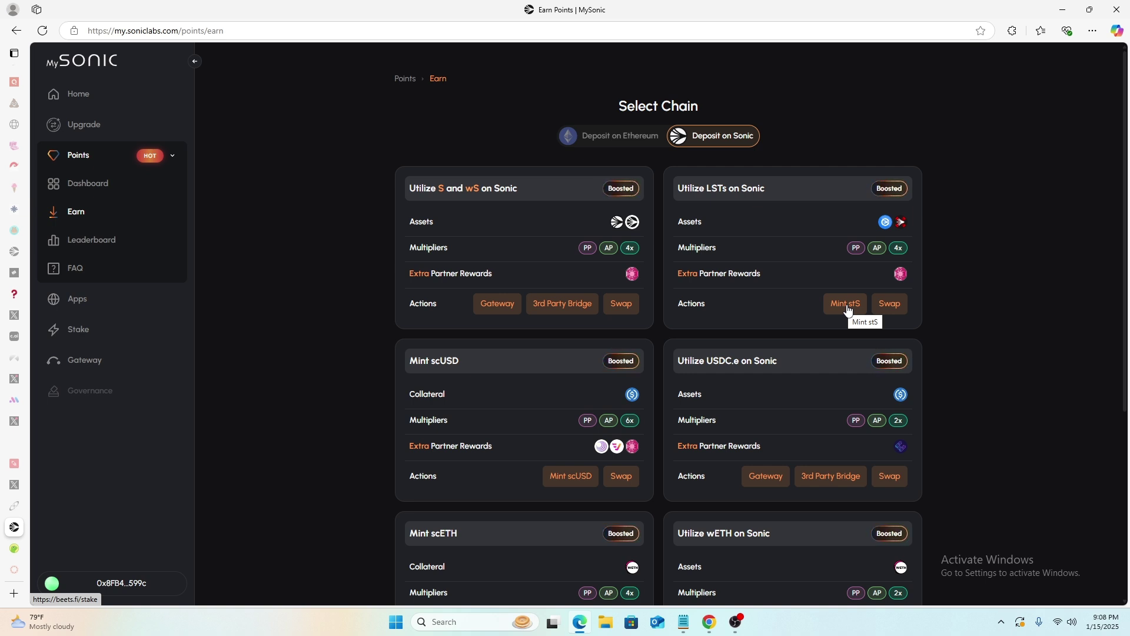
{"action": "scroll", "coordinate": [554, 415], "scroll_direction": "down", "scroll_amount": 2}
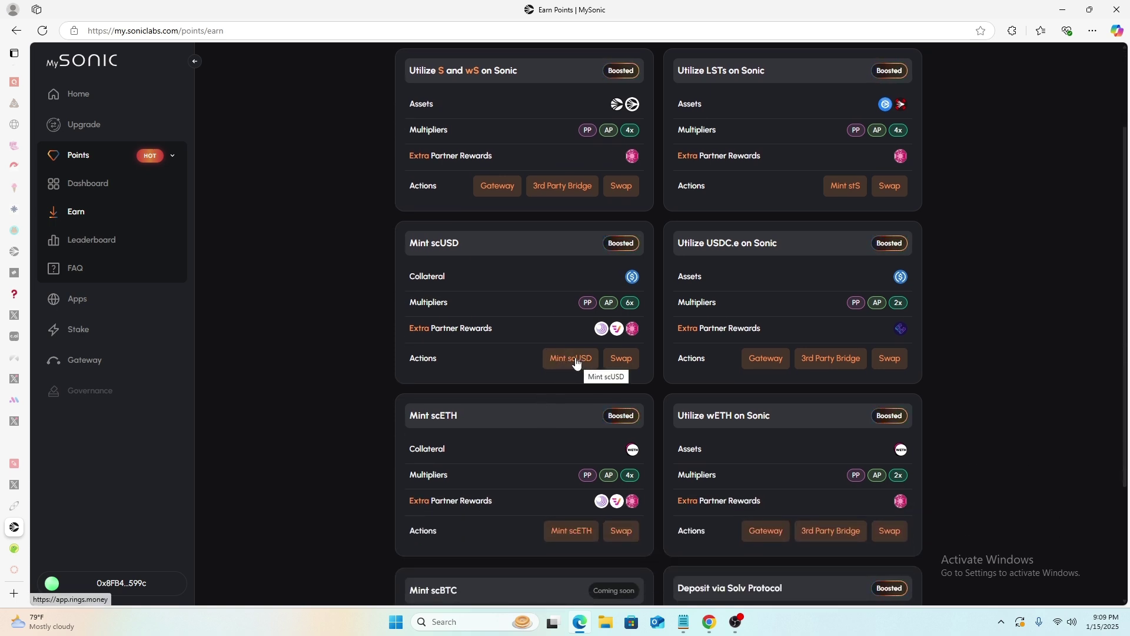
Open the Swap option for scUSD on Odos and change the trading network to Sonic.
{"action": "left_click", "coordinate": [623, 361]}
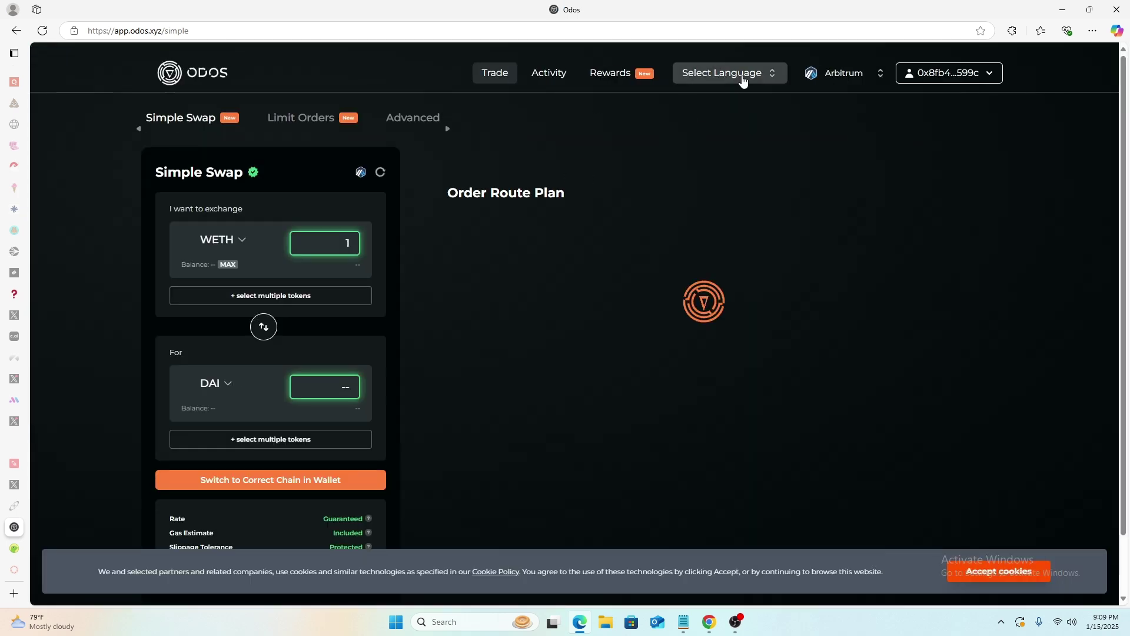
{"action": "left_click", "coordinate": [833, 74]}
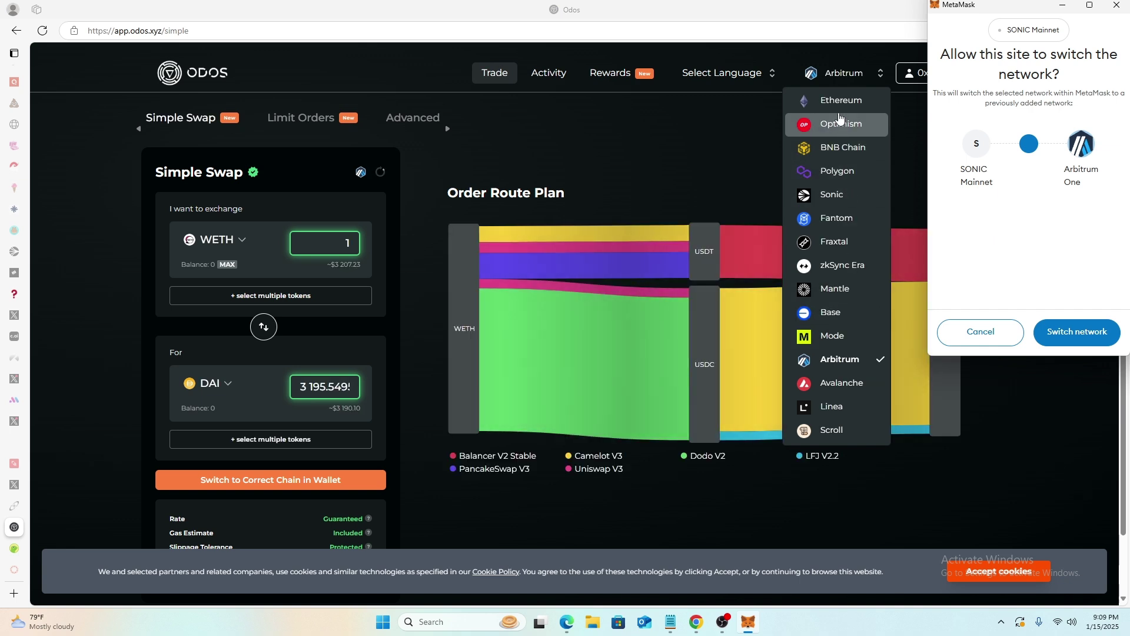
{"action": "scroll", "coordinate": [847, 406], "scroll_direction": "down", "scroll_amount": 1}
{"action": "scroll", "coordinate": [842, 376], "scroll_direction": "up", "scroll_amount": 1}
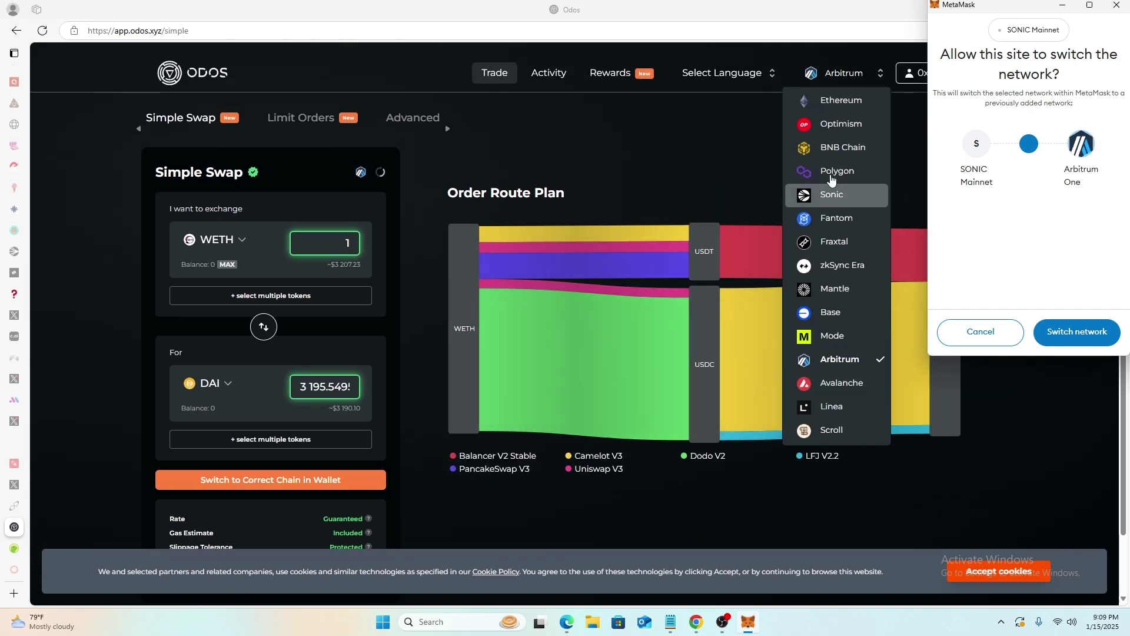
{"action": "left_click", "coordinate": [833, 194]}
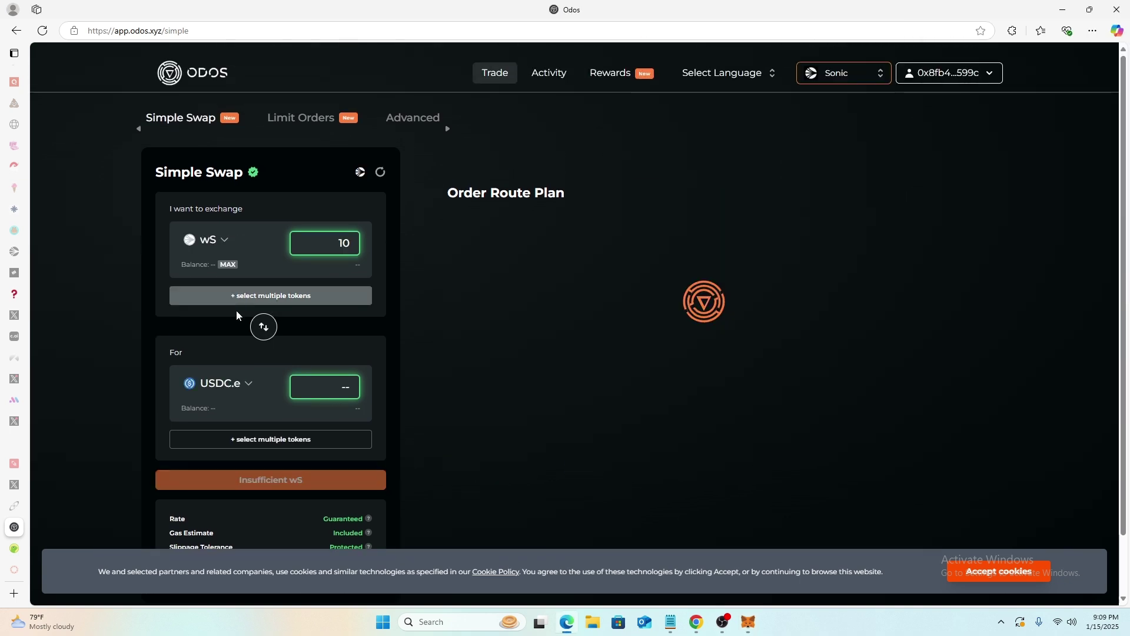
Open the output token list in the Odos swap, and load the MySonic home page in place of the CoinGecko page.
{"action": "left_click", "coordinate": [244, 386]}
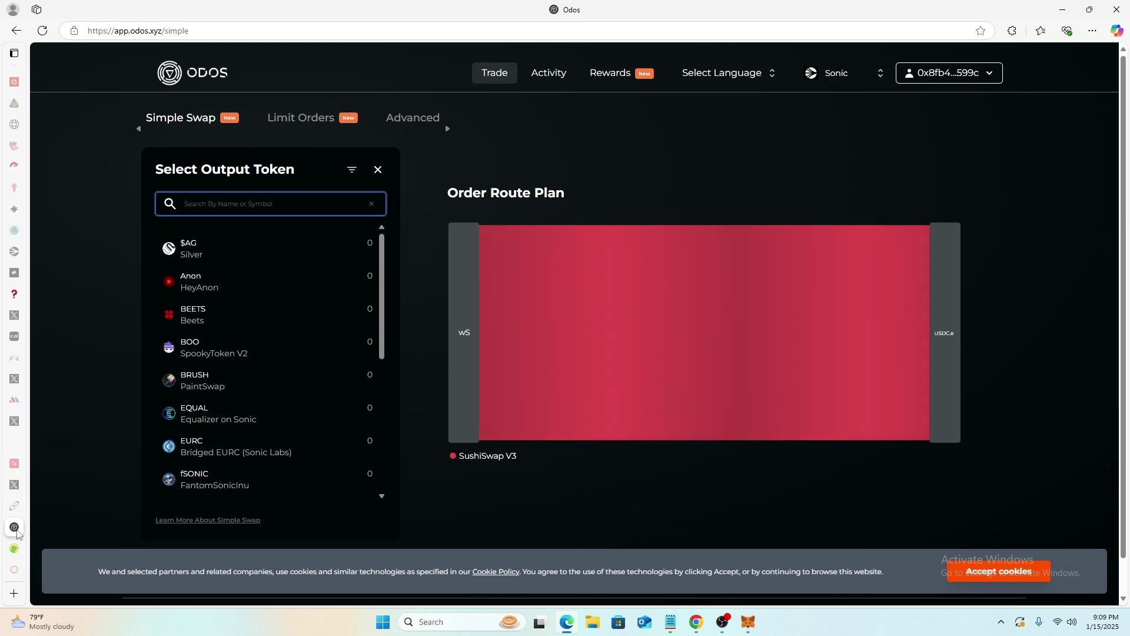
{"action": "mouse_move", "coordinate": [14, 506]}
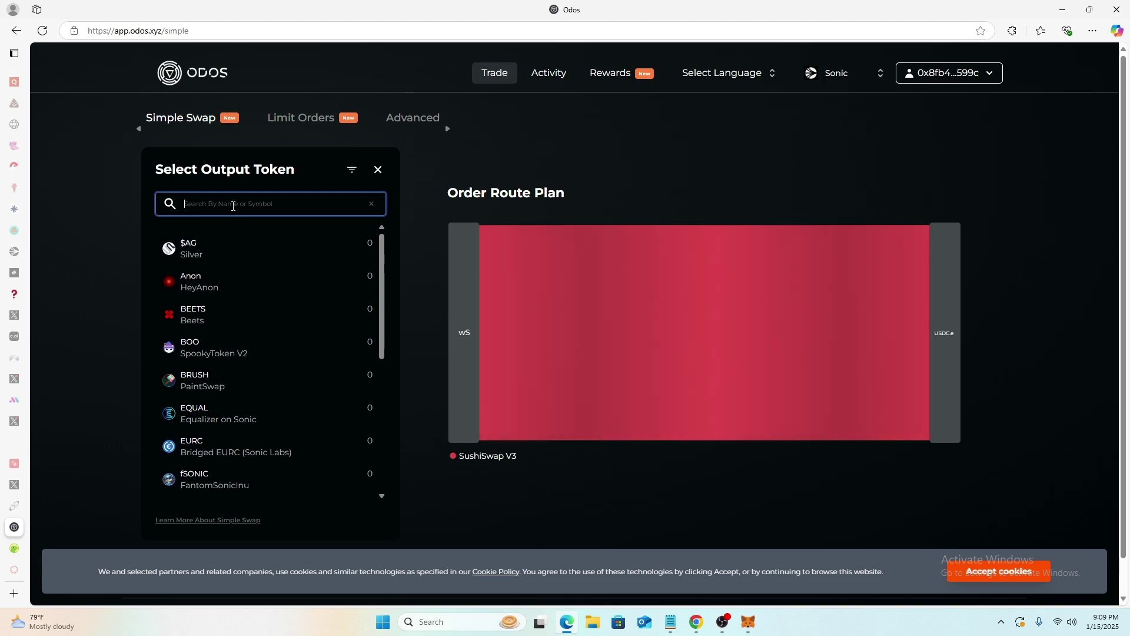
{"action": "left_click", "coordinate": [15, 548]}
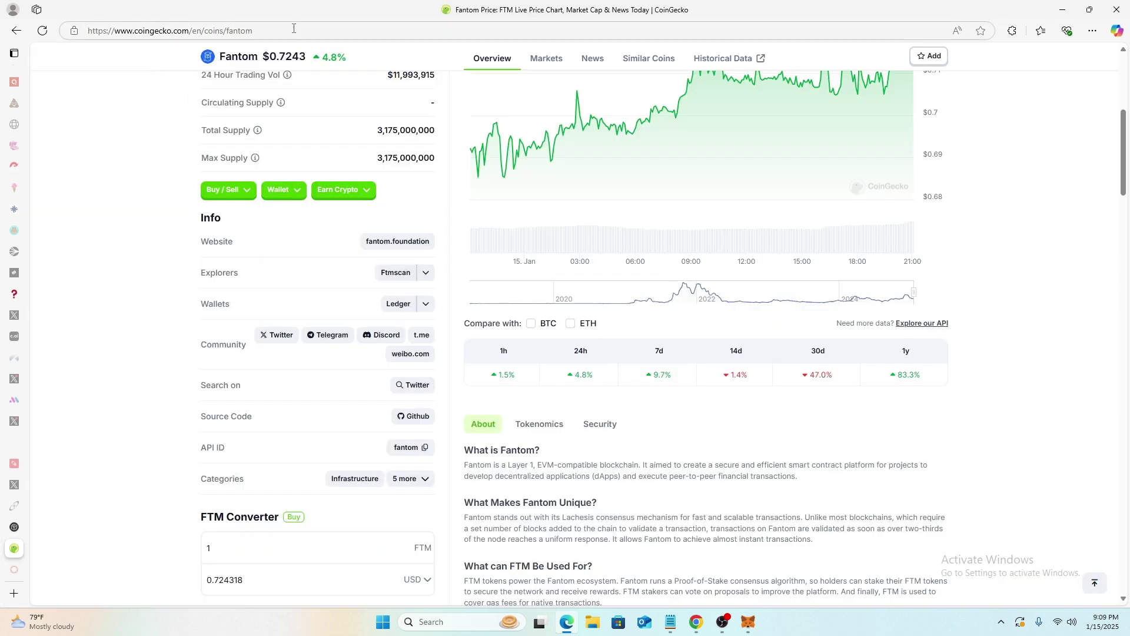
{"action": "left_click", "coordinate": [294, 28]}
{"action": "type", "text": "son"}
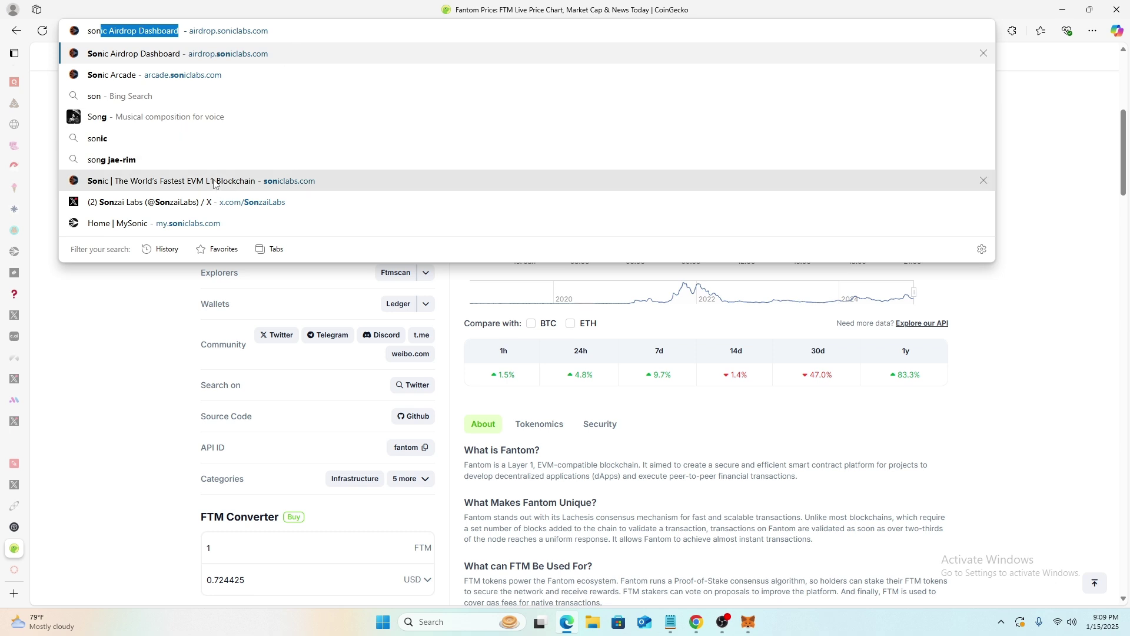
{"action": "left_click", "coordinate": [214, 223]}
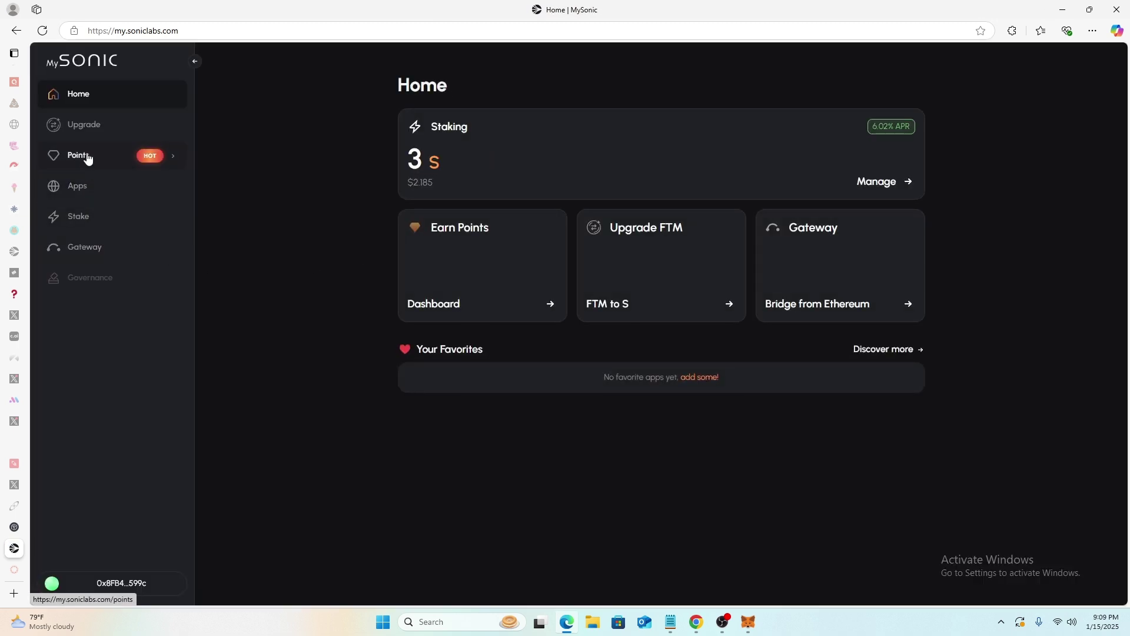
Open the whitelisted assets for Passive Points from the Points dashboard and show the Deposit on Sonic options.
{"action": "left_click", "coordinate": [87, 157]}
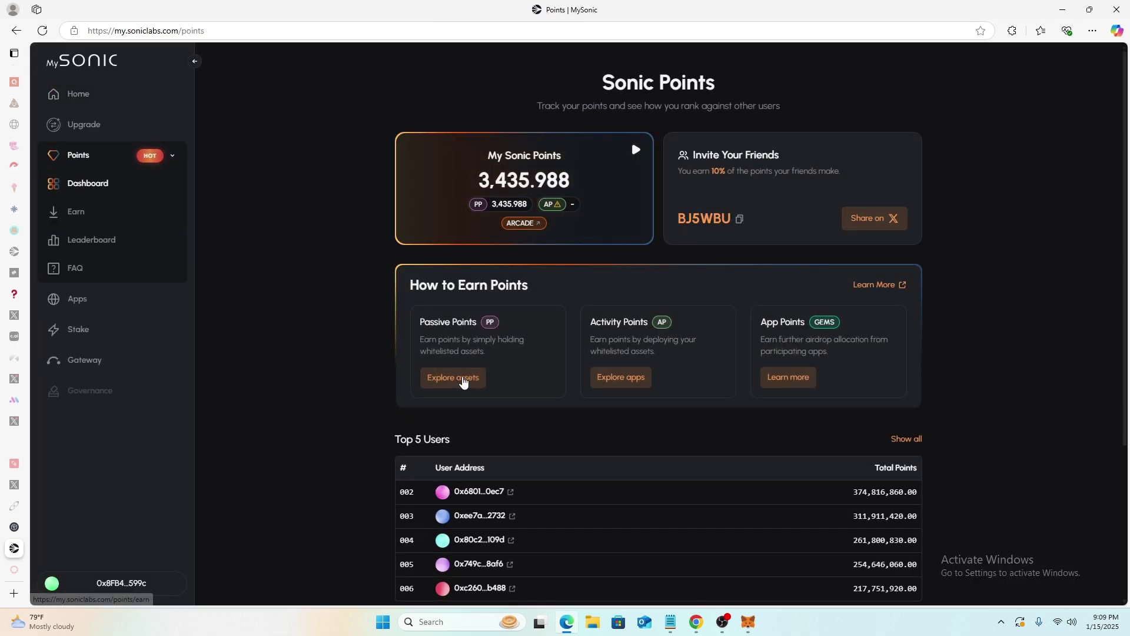
{"action": "left_click", "coordinate": [463, 380]}
{"action": "left_click", "coordinate": [700, 133]}
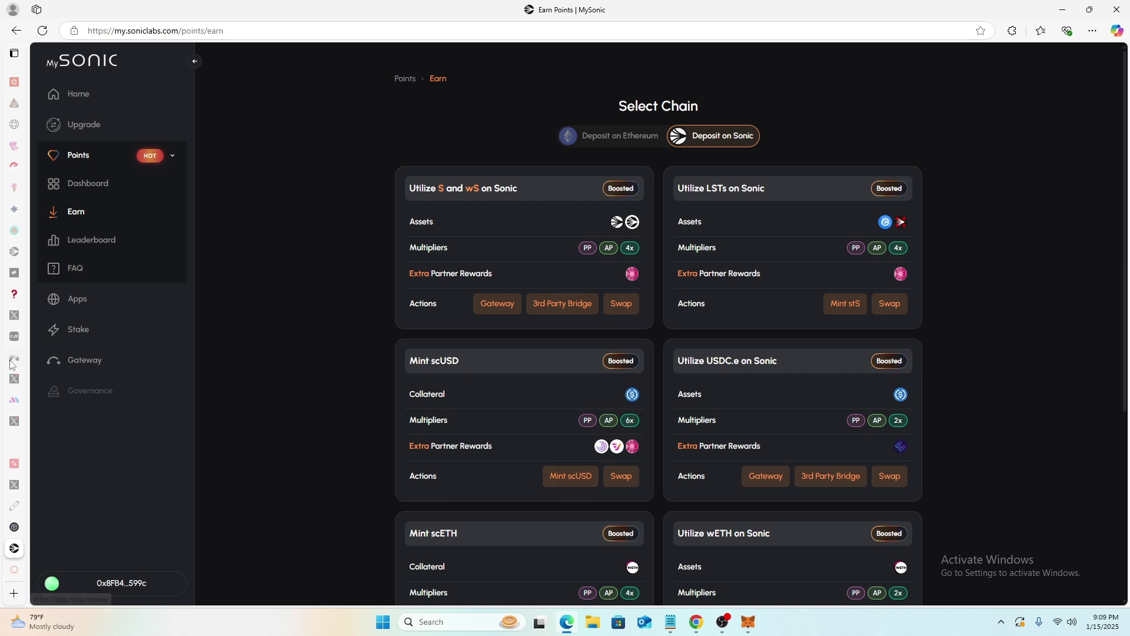
Return to Odos, search the output tokens for sc, and choose scUSD as the token to receive.
{"action": "left_click", "coordinate": [35, 527]}
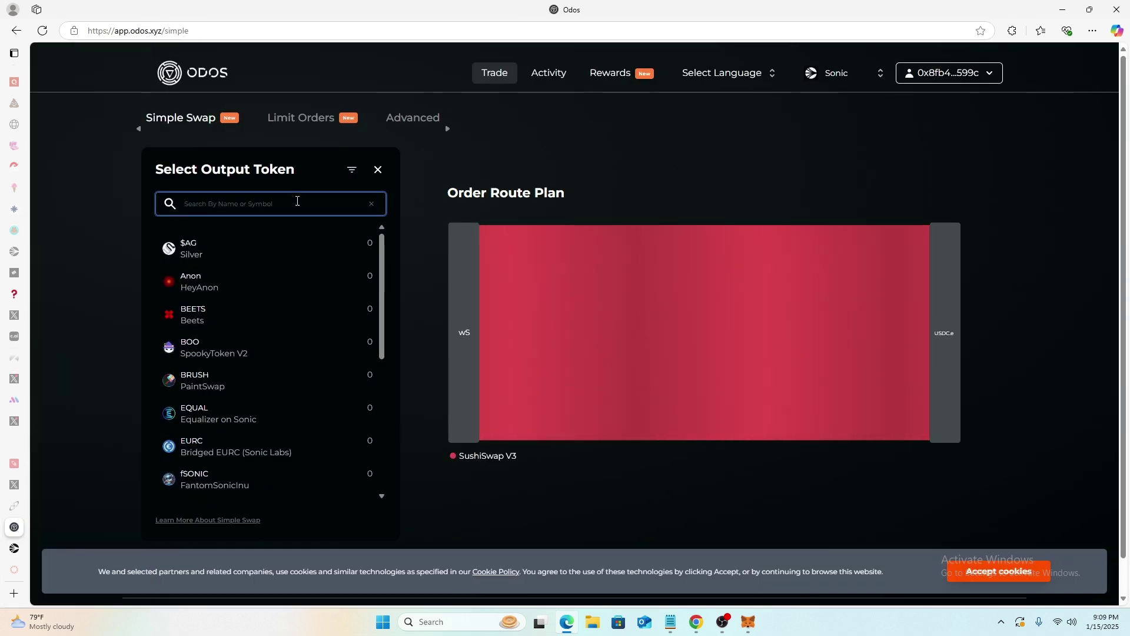
{"action": "type", "text": "sc"}
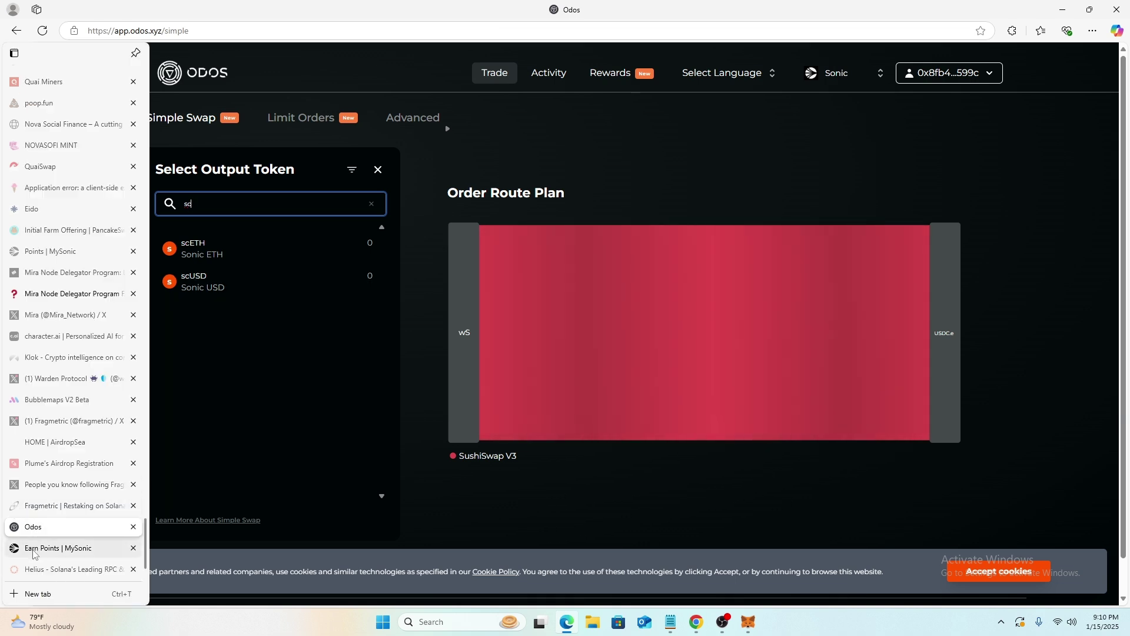
{"action": "left_click", "coordinate": [35, 546]}
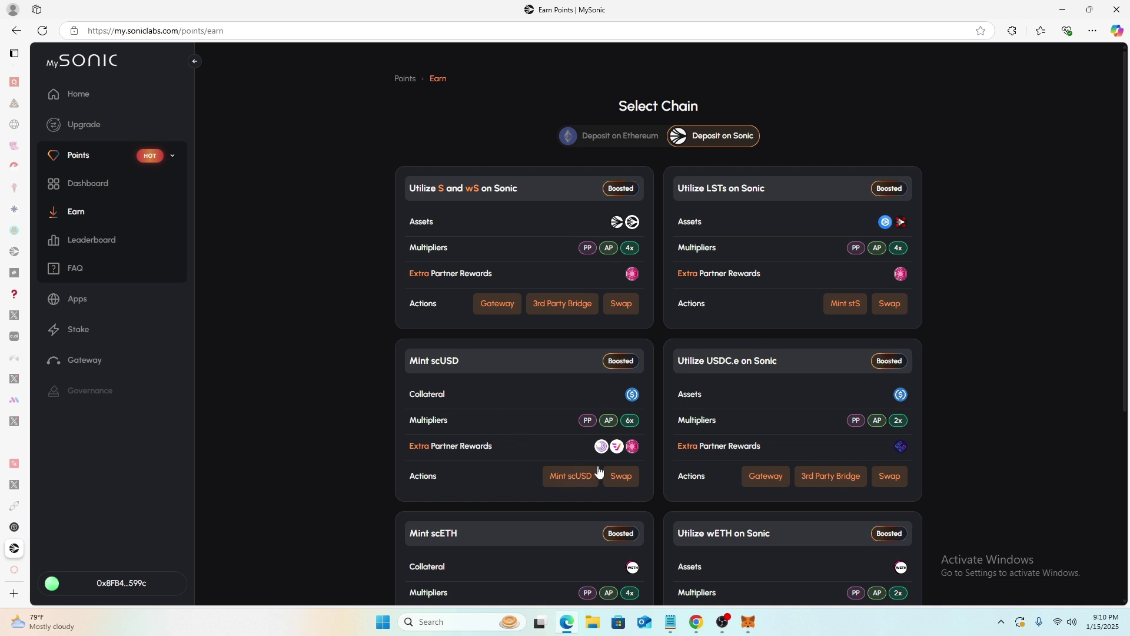
{"action": "mouse_move", "coordinate": [632, 450]}
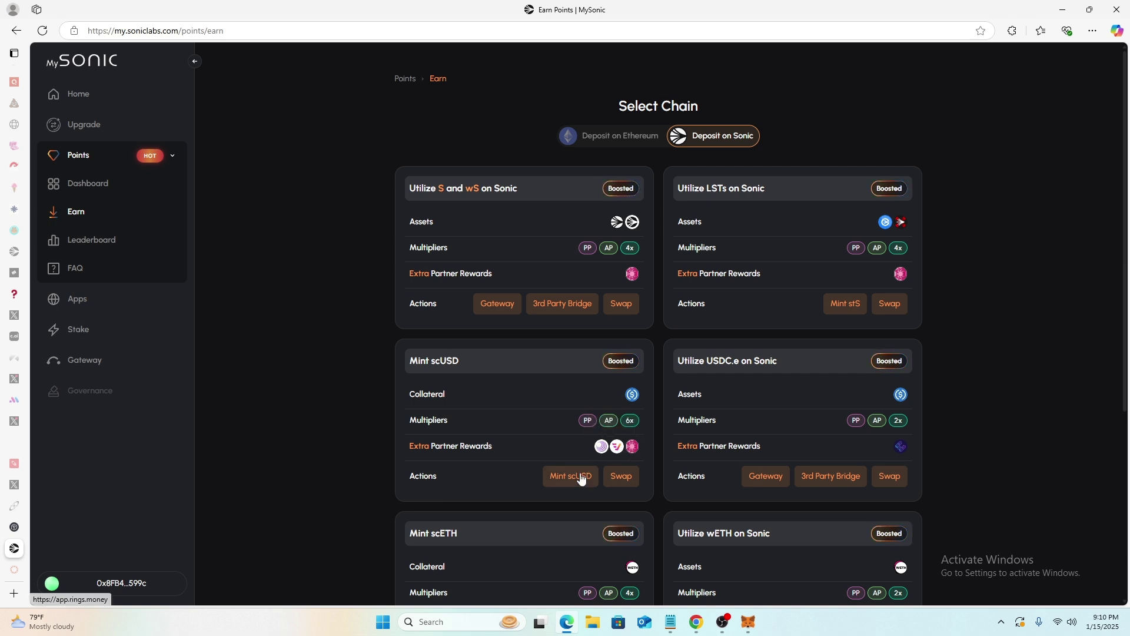
{"action": "left_click", "coordinate": [617, 481]}
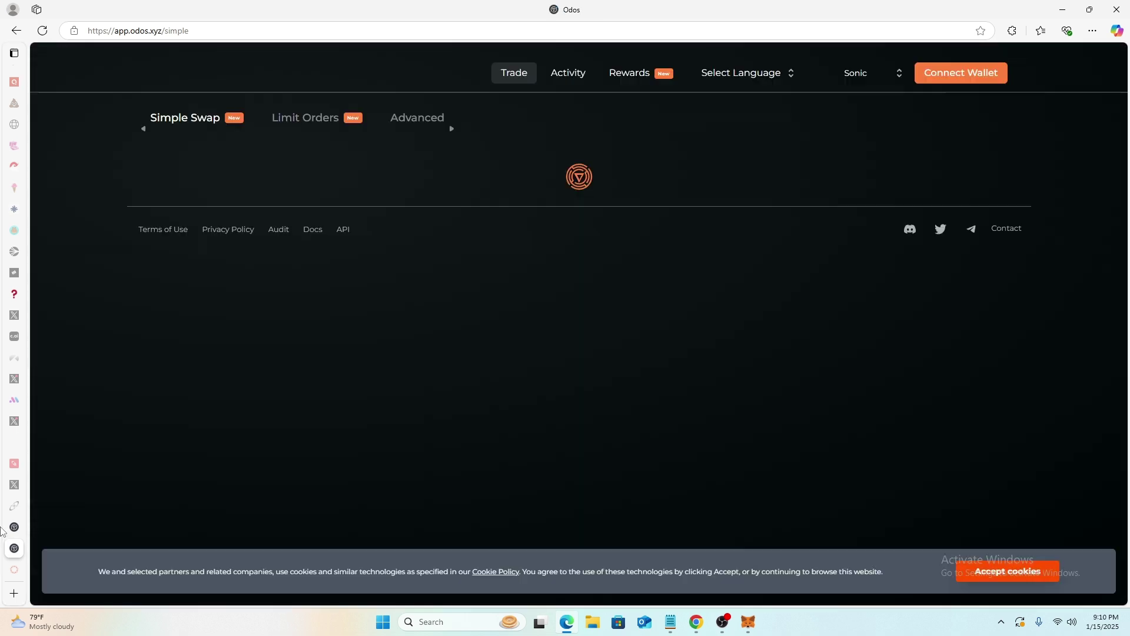
{"action": "mouse_move", "coordinate": [19, 526]}
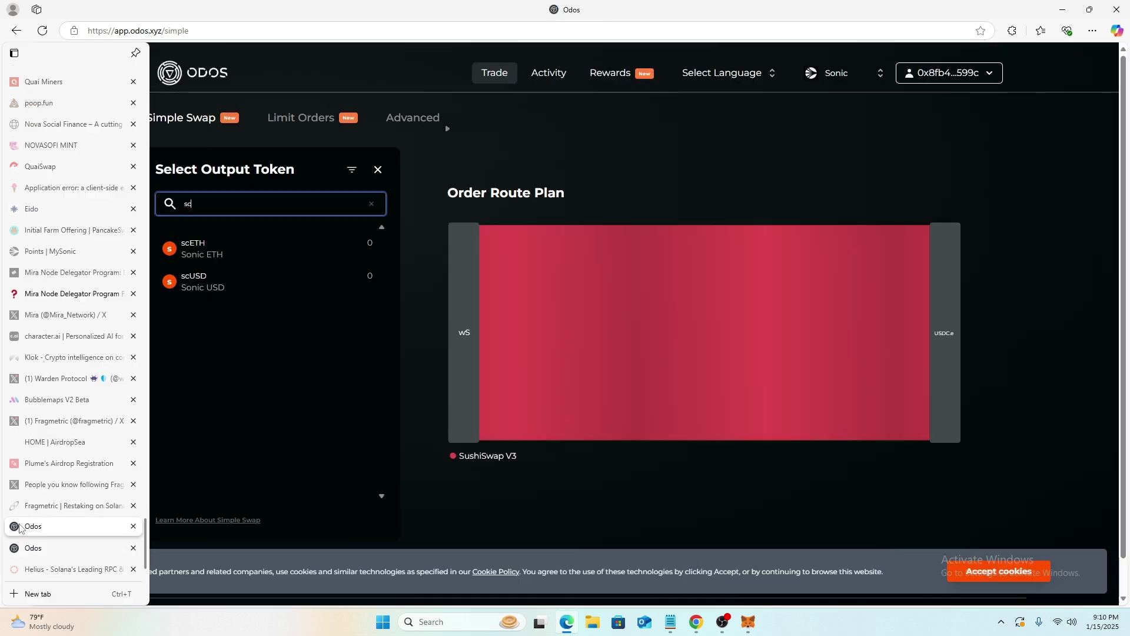
{"action": "left_click", "coordinate": [262, 286]}
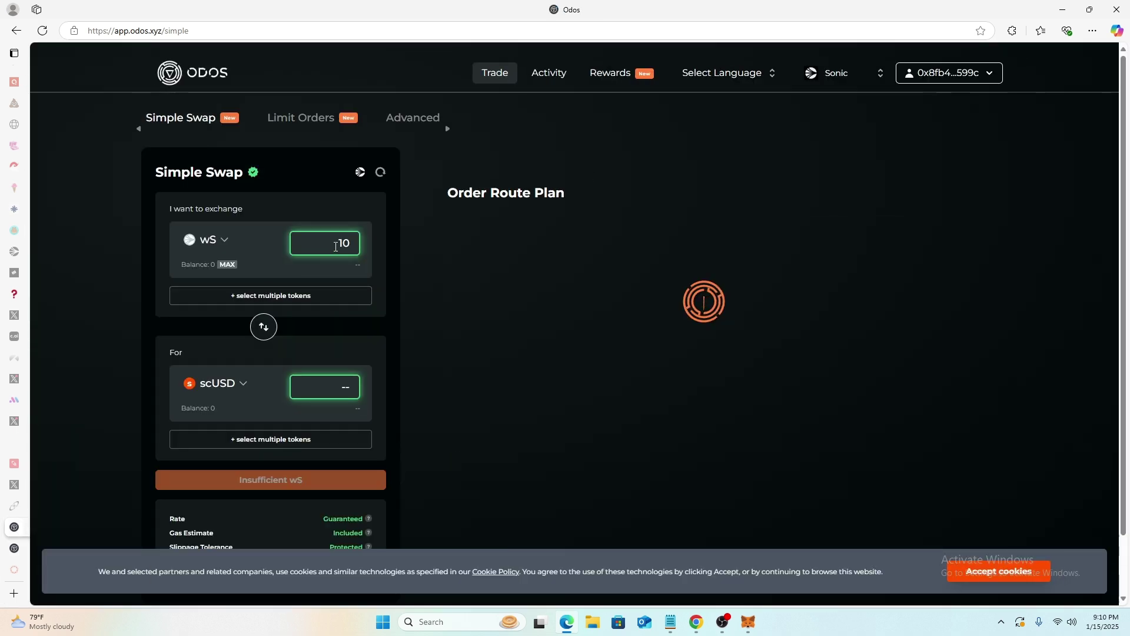
Search the swap's input tokens for s and look through the matching tokens.
{"action": "left_click", "coordinate": [219, 243]}
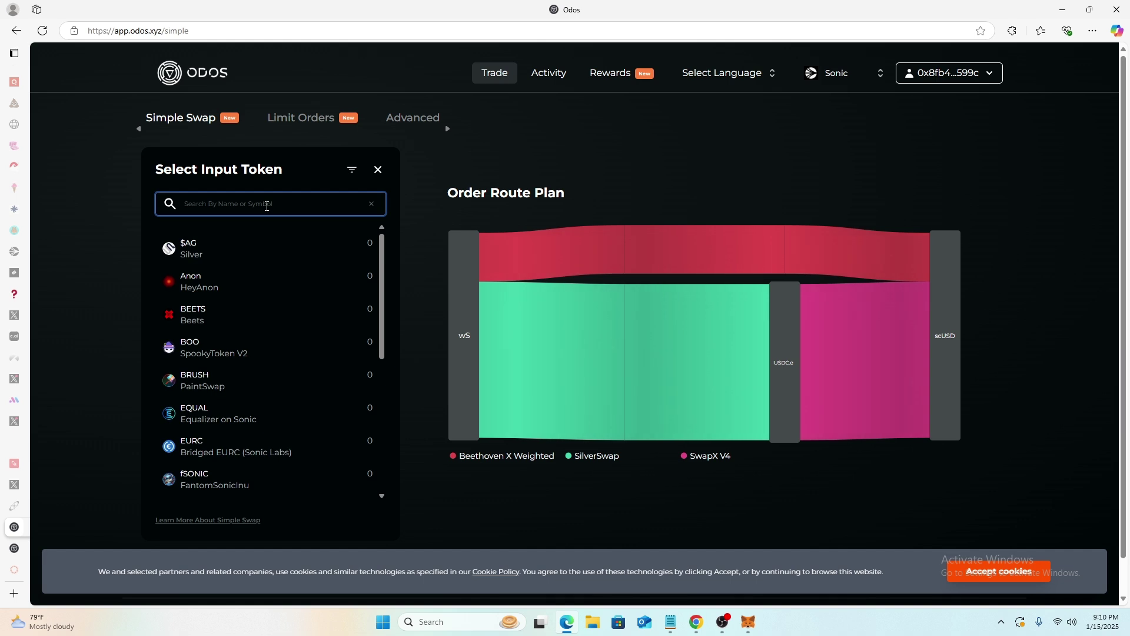
{"action": "type", "text": "s"}
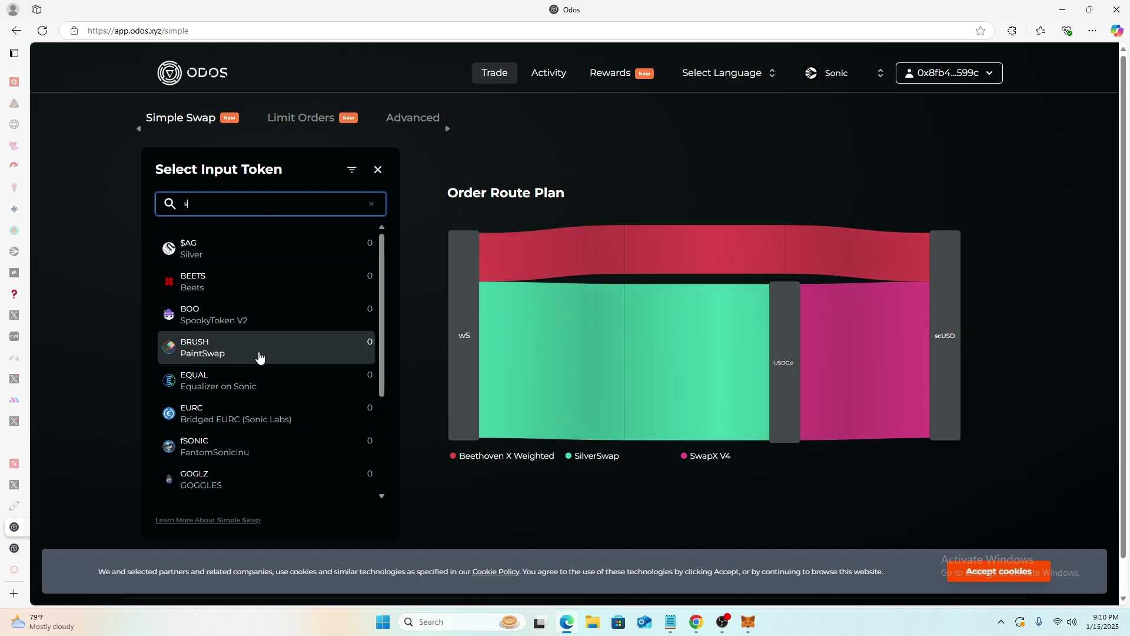
{"action": "scroll", "coordinate": [314, 206], "scroll_direction": "down", "scroll_amount": 1}
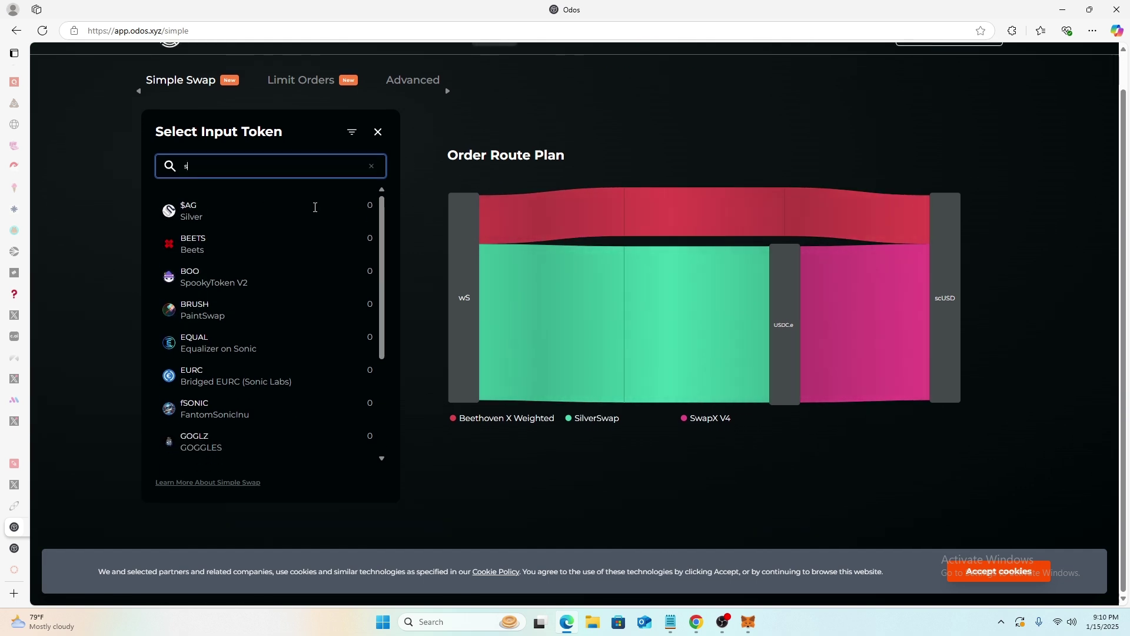
{"action": "scroll", "coordinate": [315, 207], "scroll_direction": "up", "scroll_amount": 1}
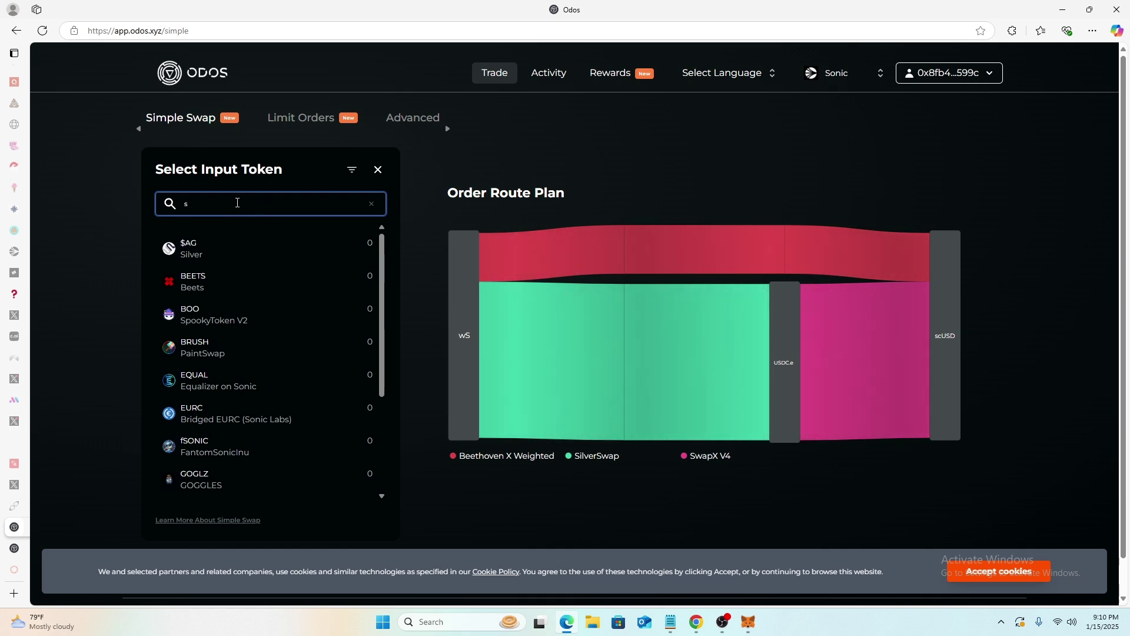
Return to the MySonic Earn page, open Mint scUSD on Rings, and view the tokens accepted for deposit.
{"action": "mouse_move", "coordinate": [13, 521]}
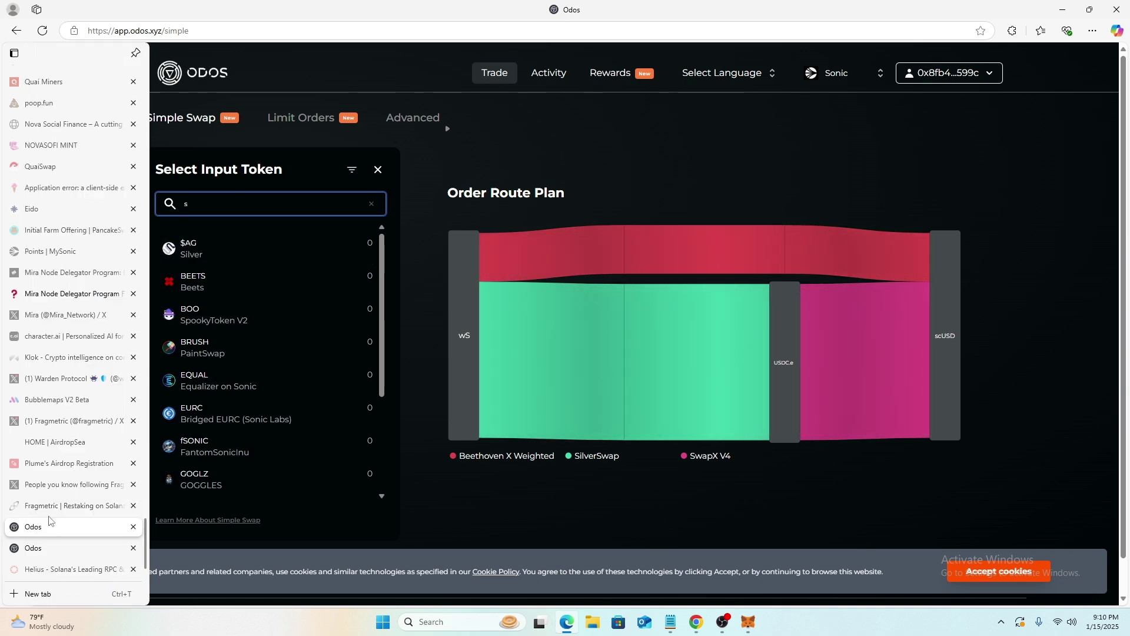
{"action": "left_click", "coordinate": [49, 547]}
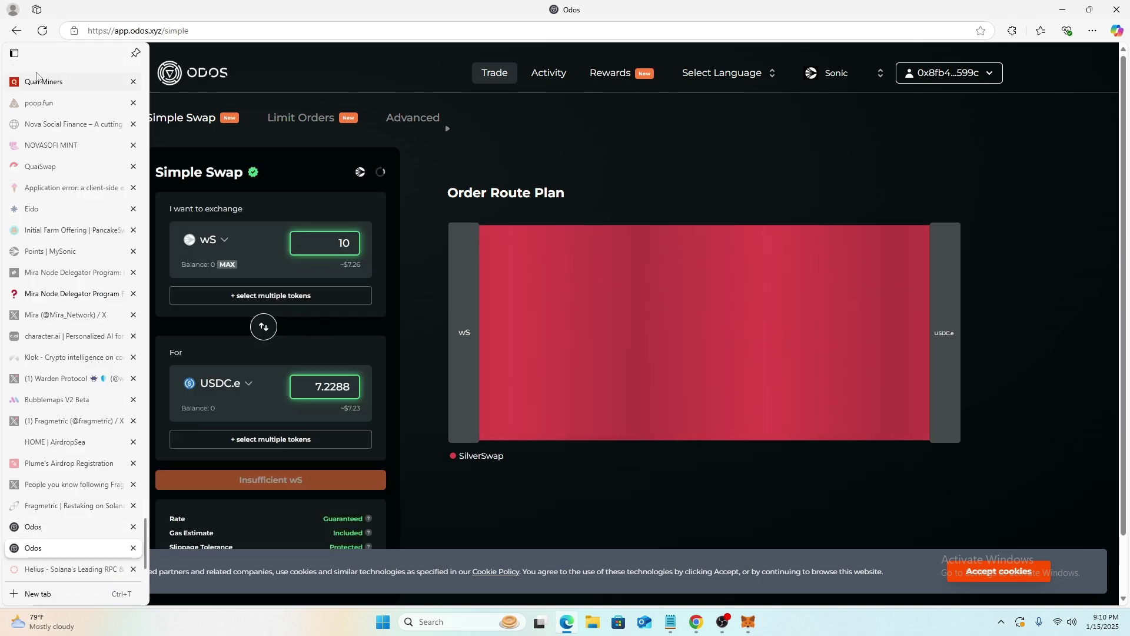
{"action": "left_click", "coordinate": [16, 30]}
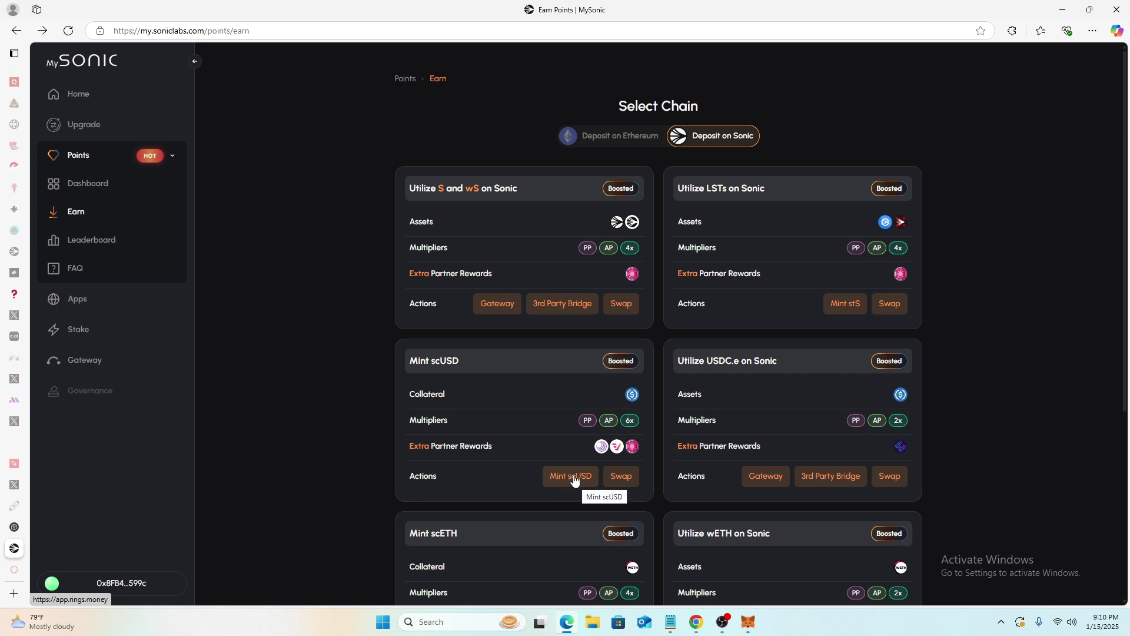
{"action": "left_click", "coordinate": [574, 476]}
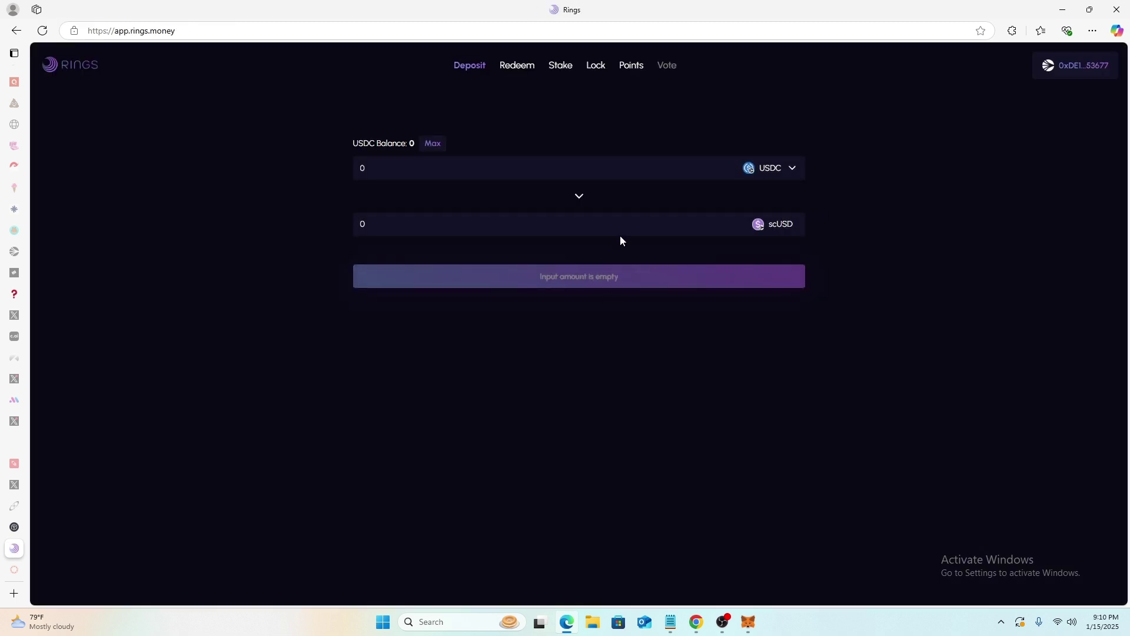
{"action": "left_click", "coordinate": [795, 171]}
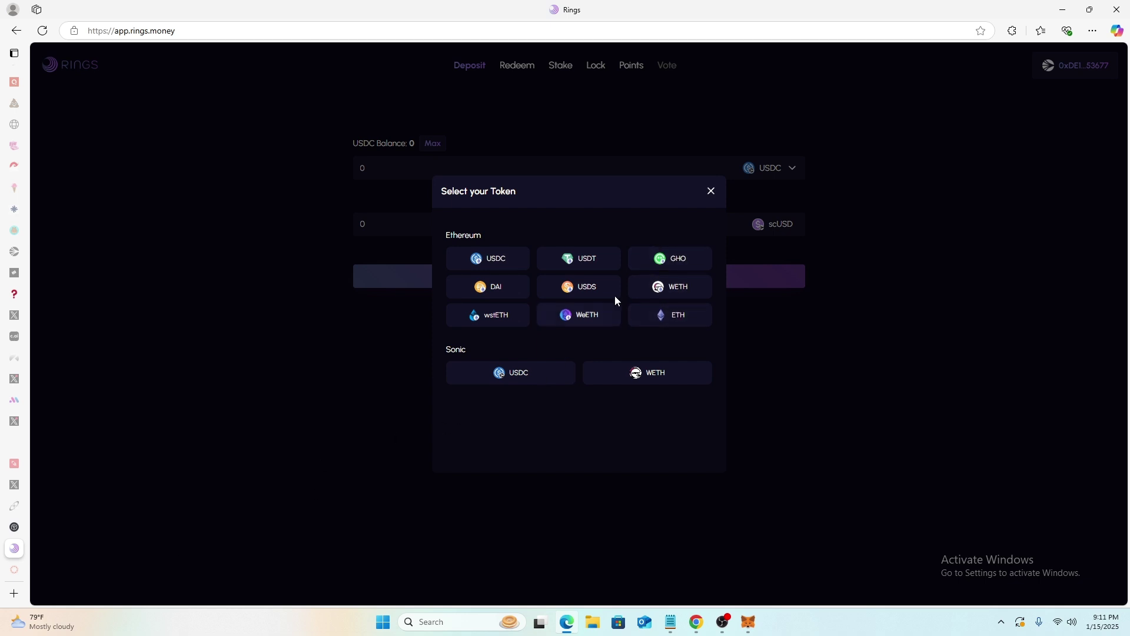
{"action": "left_click", "coordinate": [711, 192]}
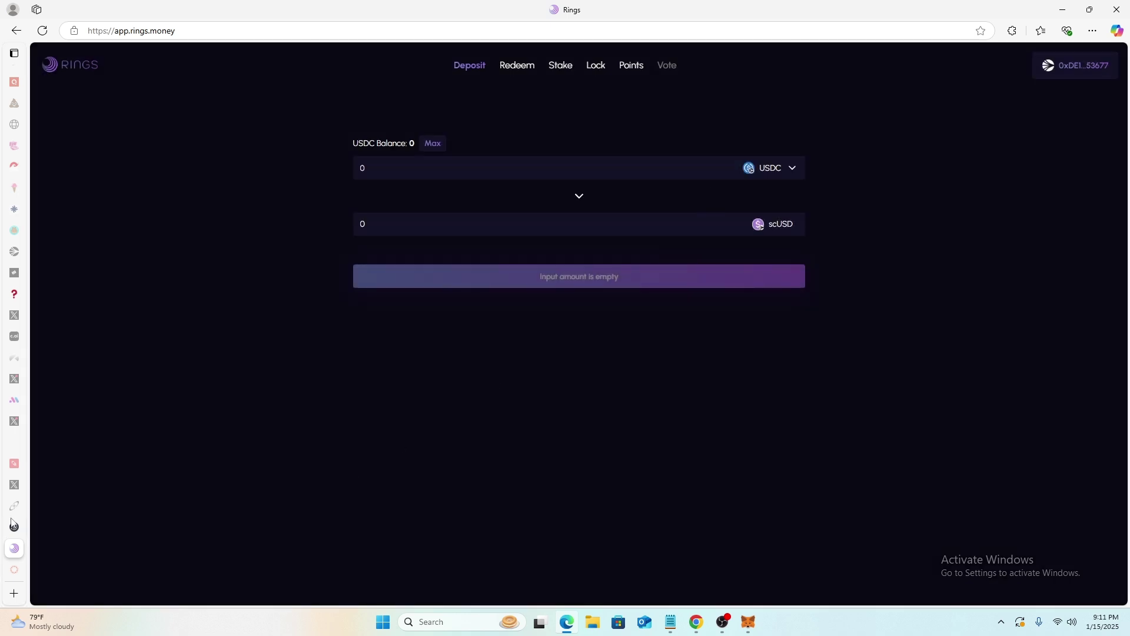
Go back to the Deposit on Sonic options, view the Swap page for S and wS on Odos, and return.
{"action": "mouse_move", "coordinate": [7, 529]}
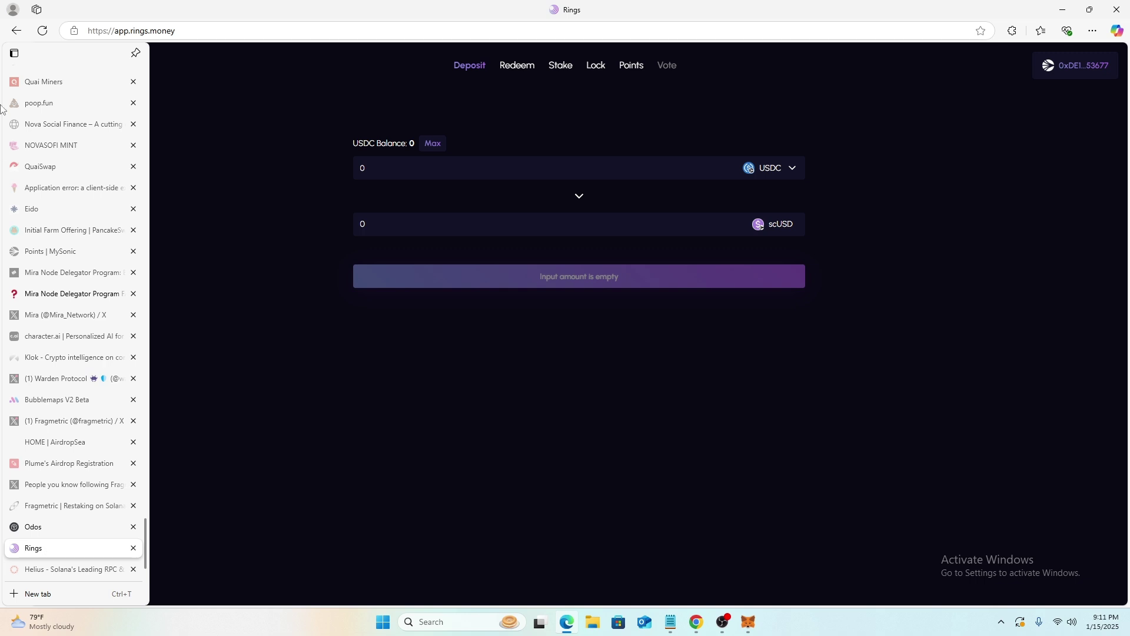
{"action": "left_click", "coordinate": [16, 31]}
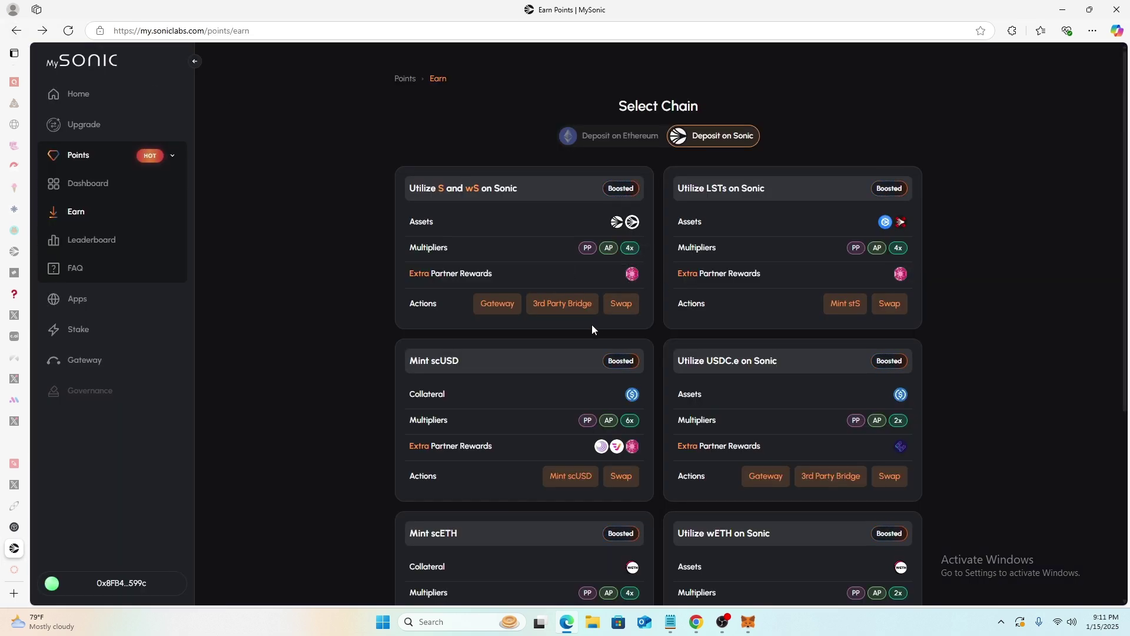
{"action": "left_click", "coordinate": [619, 305]}
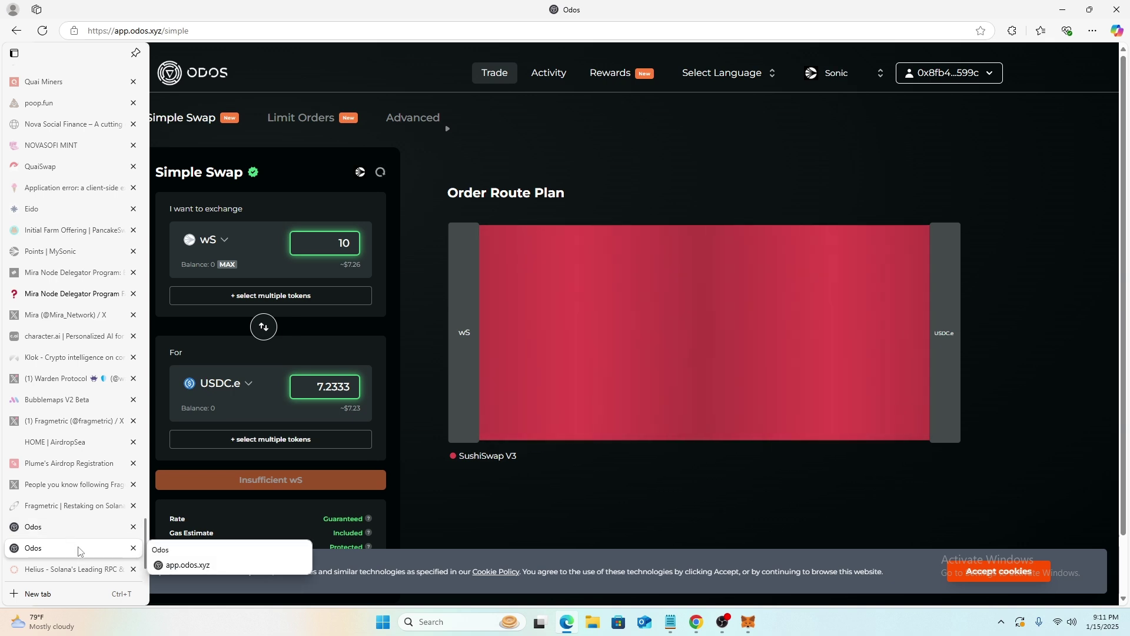
{"action": "left_click", "coordinate": [16, 30]}
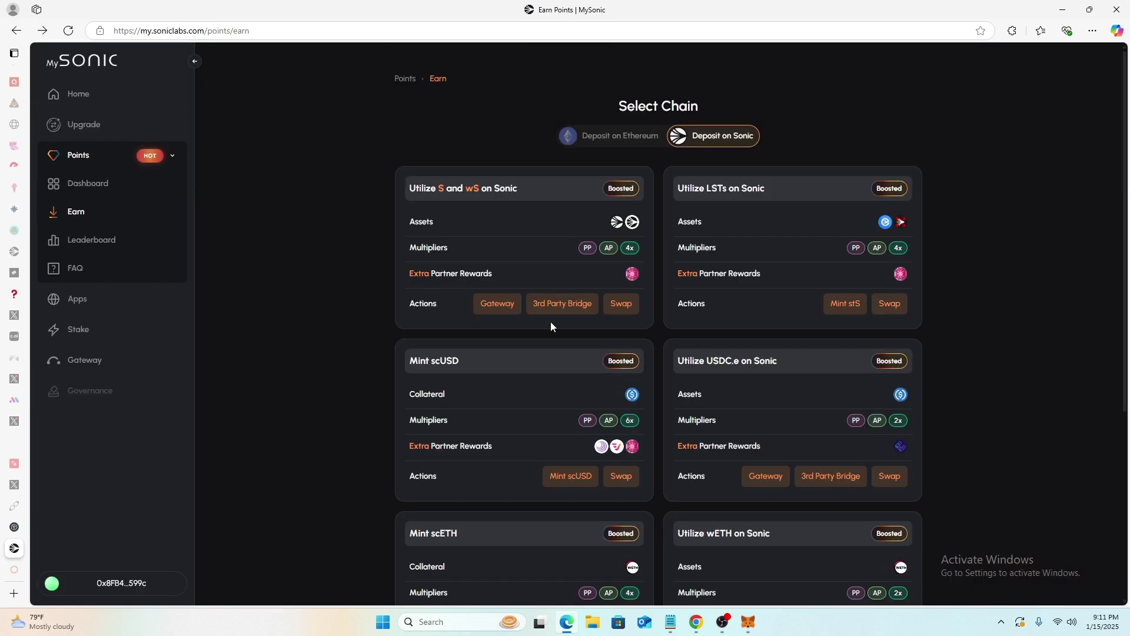
Open the apps that earn Activity Points from the Points dashboard and examine the listed ecosystem apps and their categories.
{"action": "left_click", "coordinate": [76, 299]}
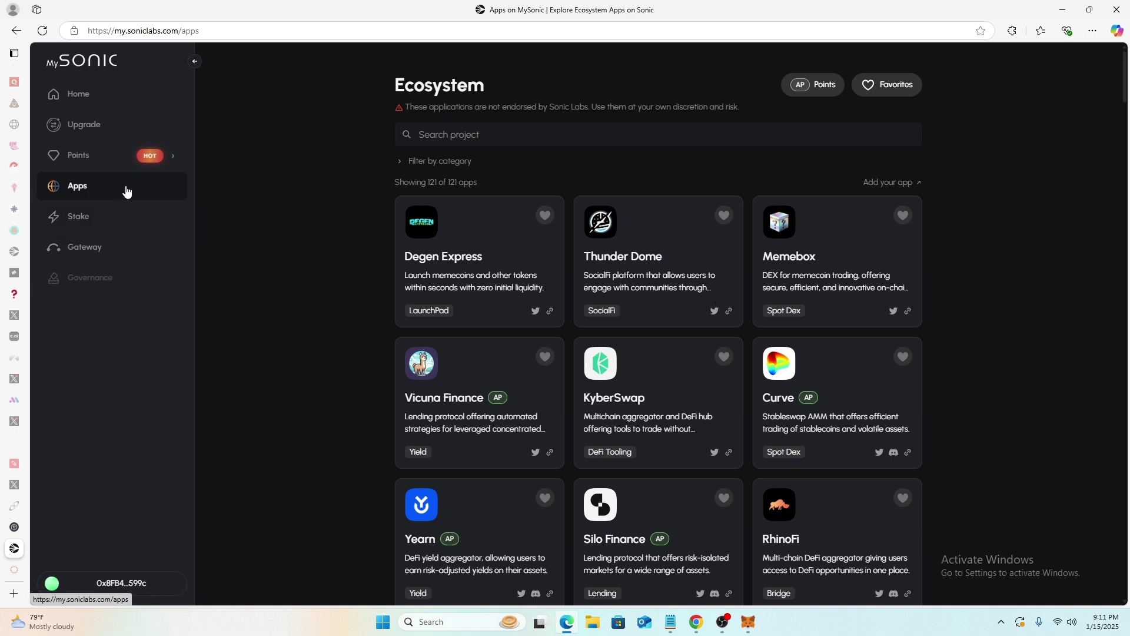
{"action": "left_click", "coordinate": [140, 159]}
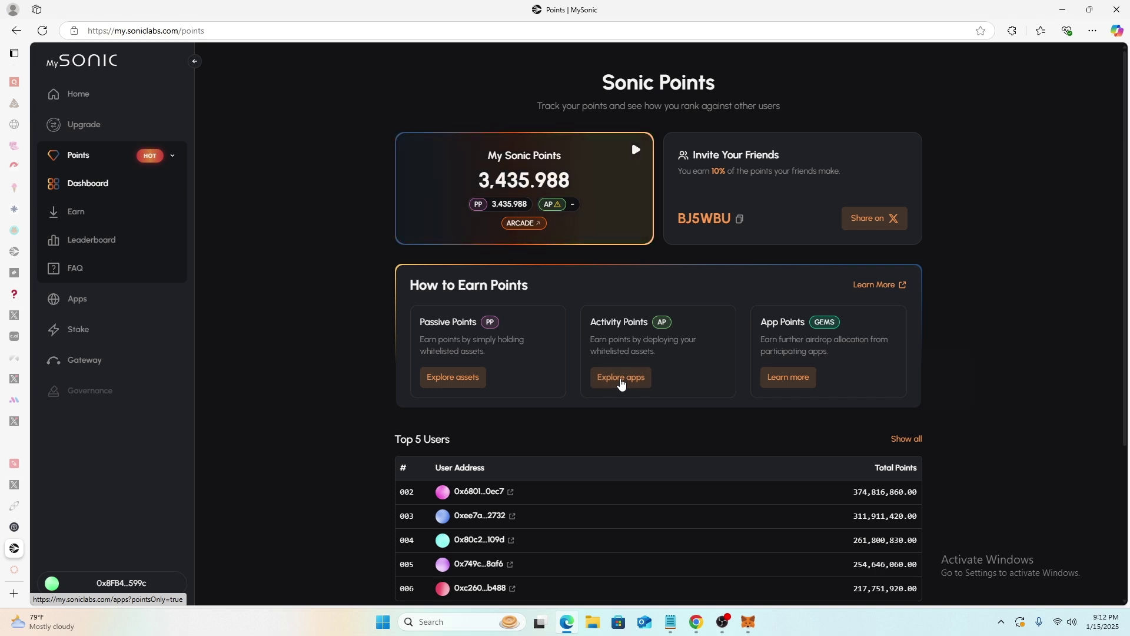
{"action": "left_click", "coordinate": [621, 384]}
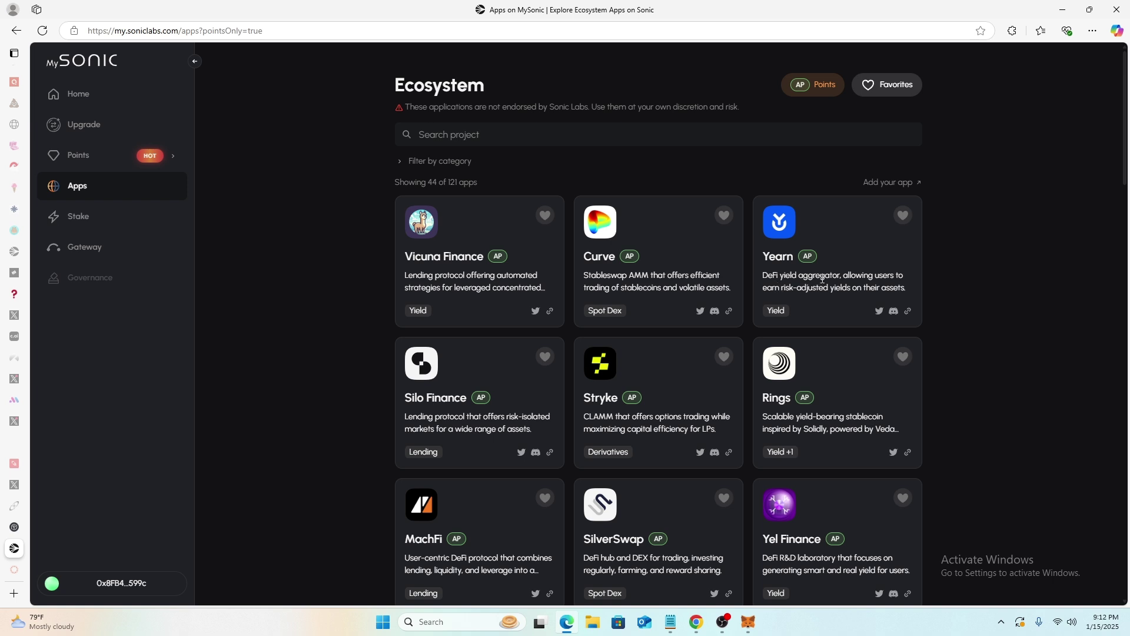
{"action": "scroll", "coordinate": [822, 279], "scroll_direction": "down", "scroll_amount": 1}
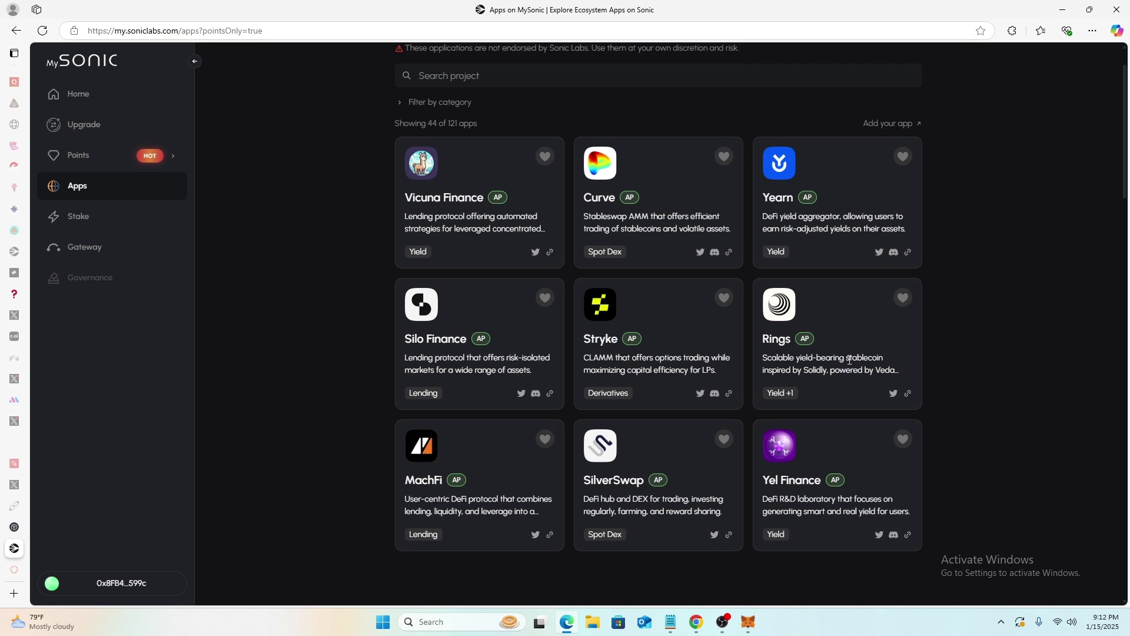
{"action": "scroll", "coordinate": [849, 360], "scroll_direction": "down", "scroll_amount": 3}
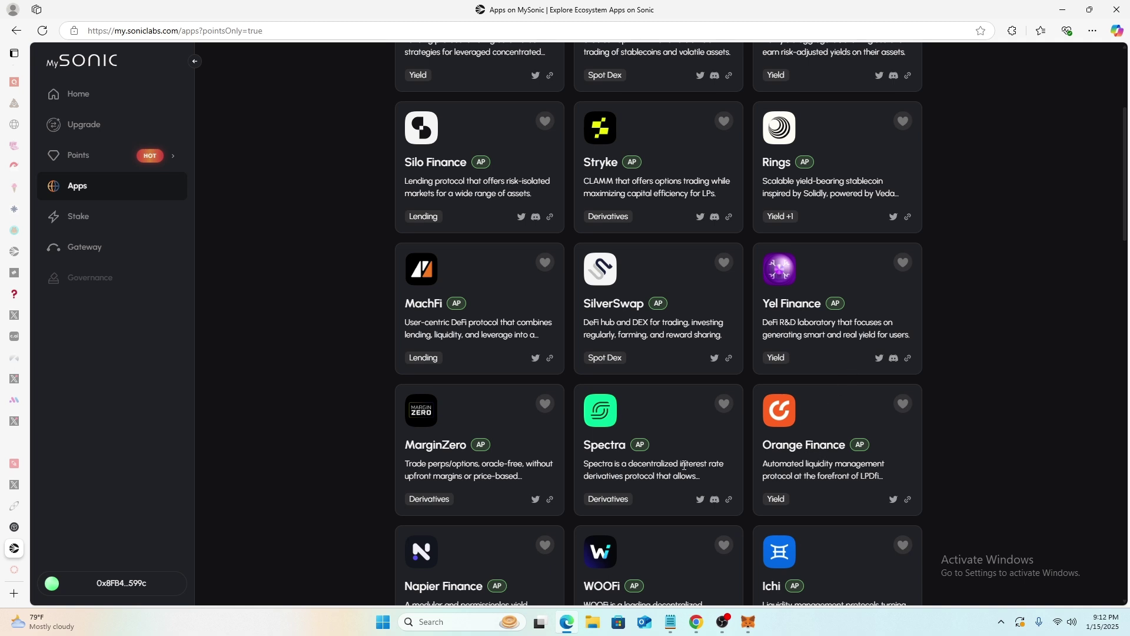
{"action": "scroll", "coordinate": [631, 463], "scroll_direction": "down", "scroll_amount": 2}
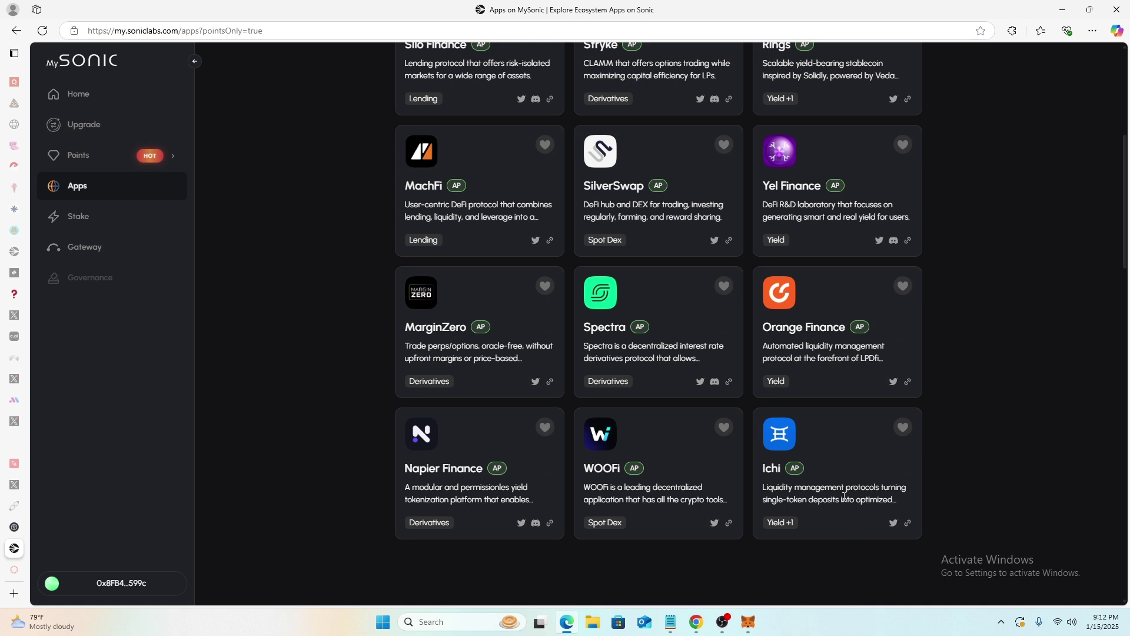
{"action": "scroll", "coordinate": [862, 484], "scroll_direction": "down", "scroll_amount": 2}
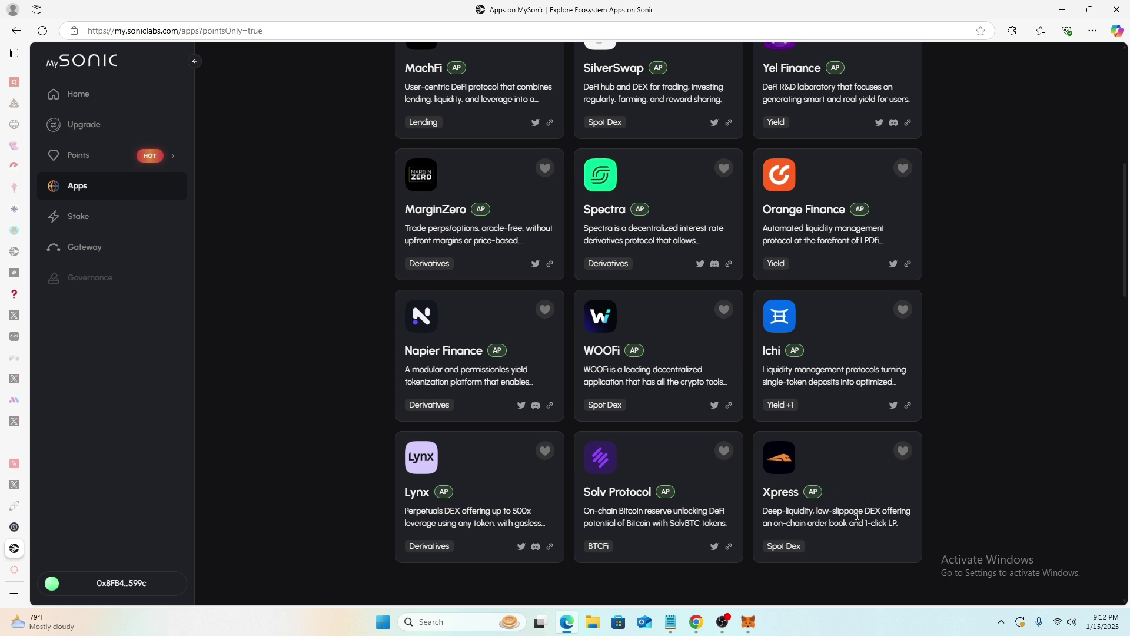
Find Beets among the Activity Points apps, open its website, and dismiss the welcome message.
{"action": "scroll", "coordinate": [856, 515], "scroll_direction": "down", "scroll_amount": 3}
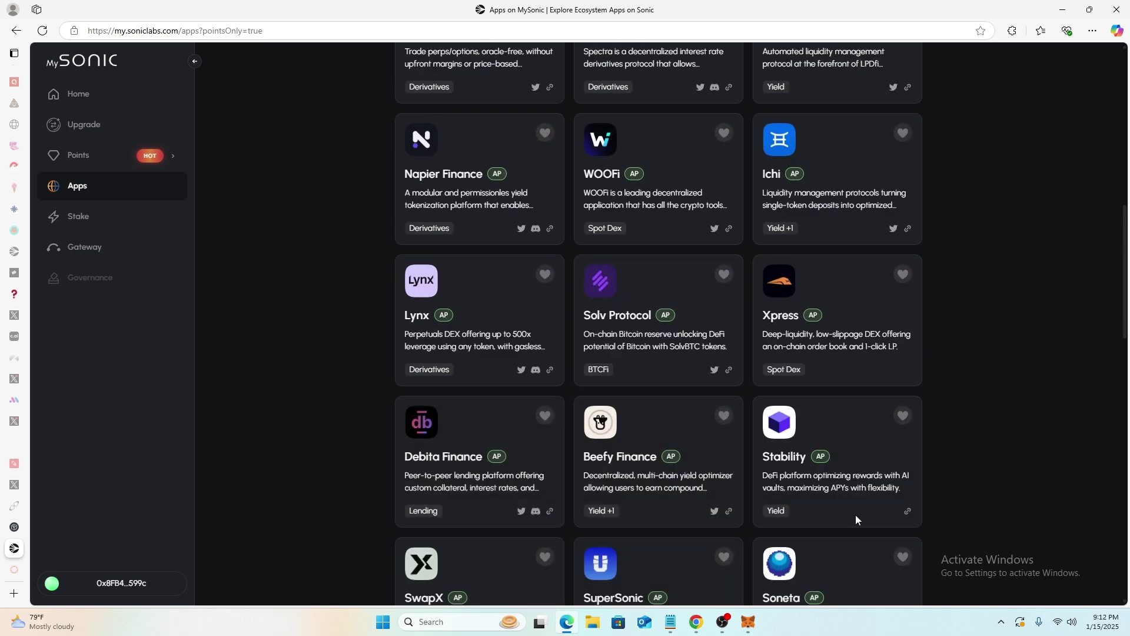
{"action": "scroll", "coordinate": [856, 515], "scroll_direction": "down", "scroll_amount": 3}
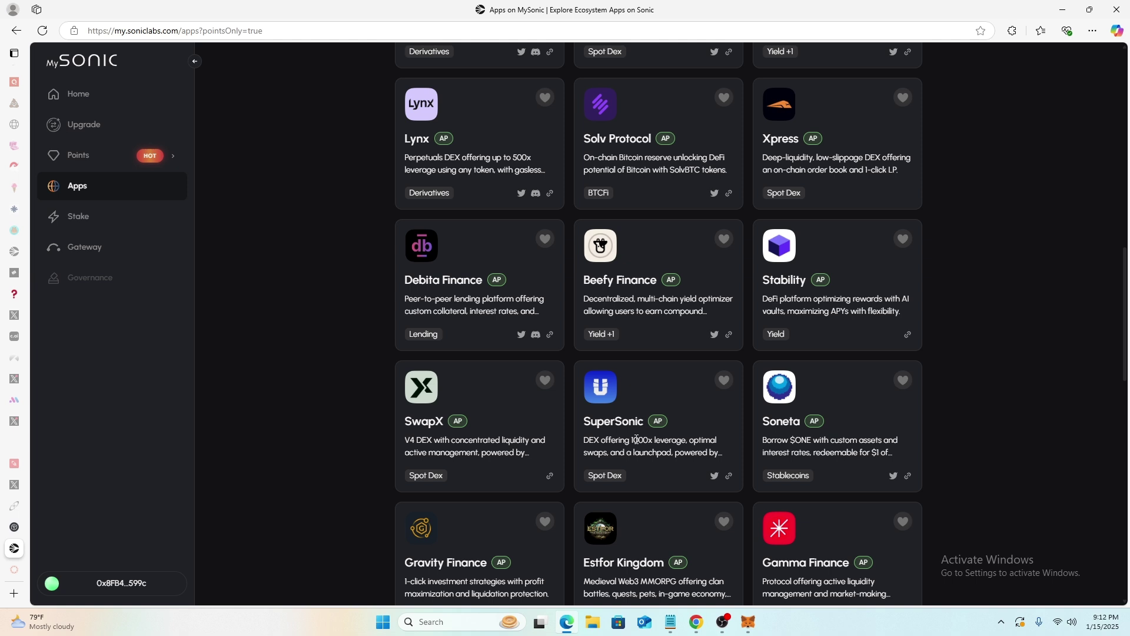
{"action": "scroll", "coordinate": [815, 446], "scroll_direction": "down", "scroll_amount": 4}
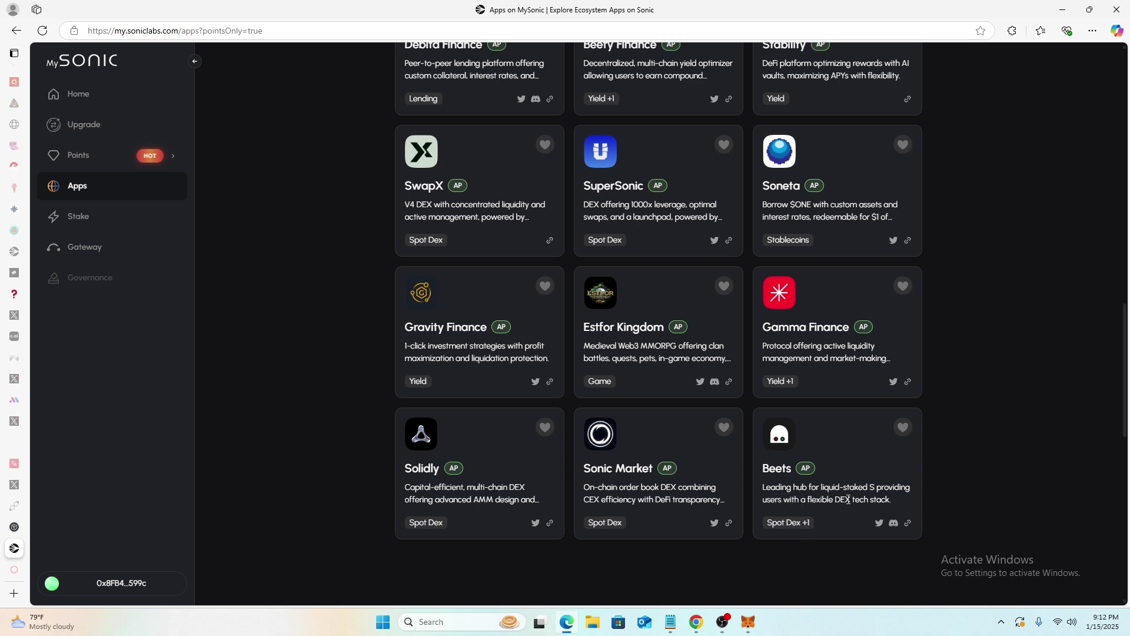
{"action": "left_click", "coordinate": [773, 473]}
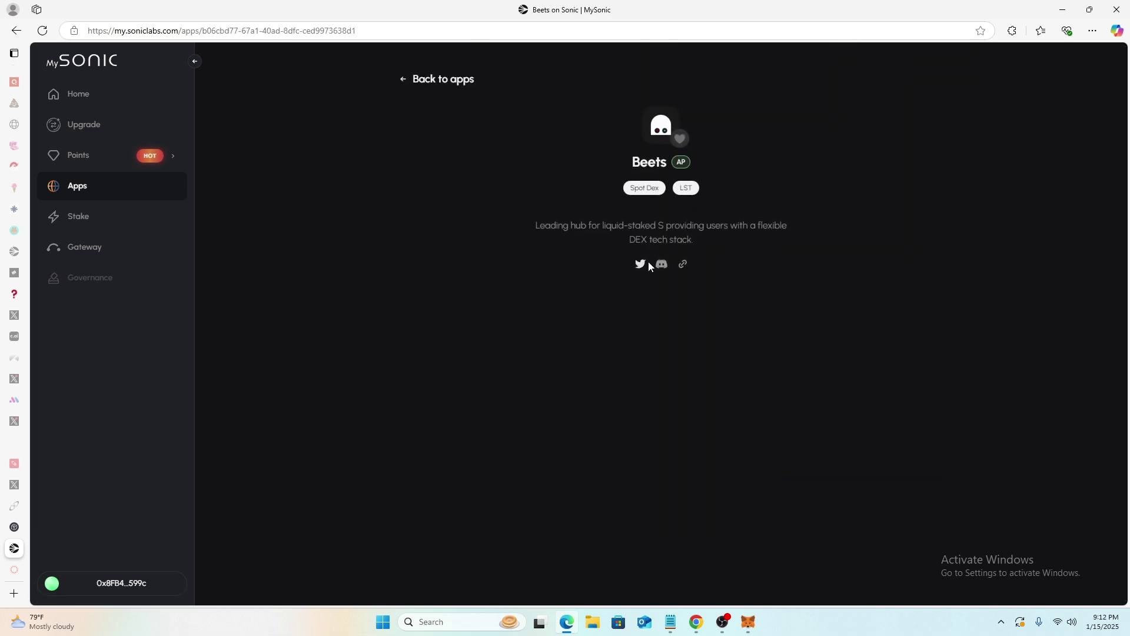
{"action": "left_click", "coordinate": [684, 265]}
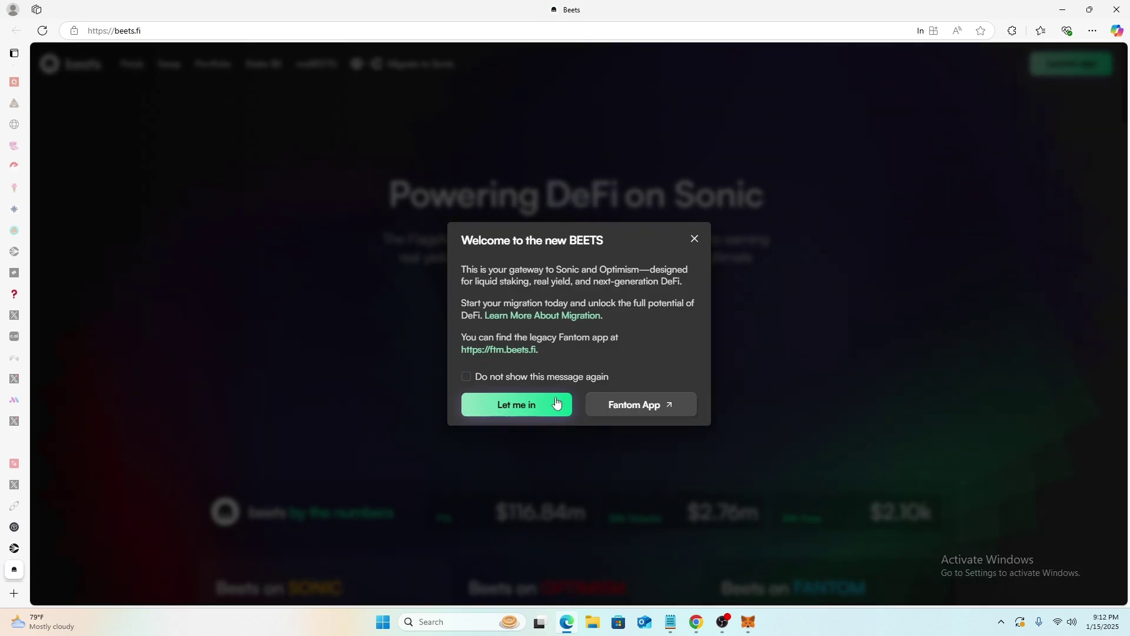
{"action": "left_click", "coordinate": [695, 239]}
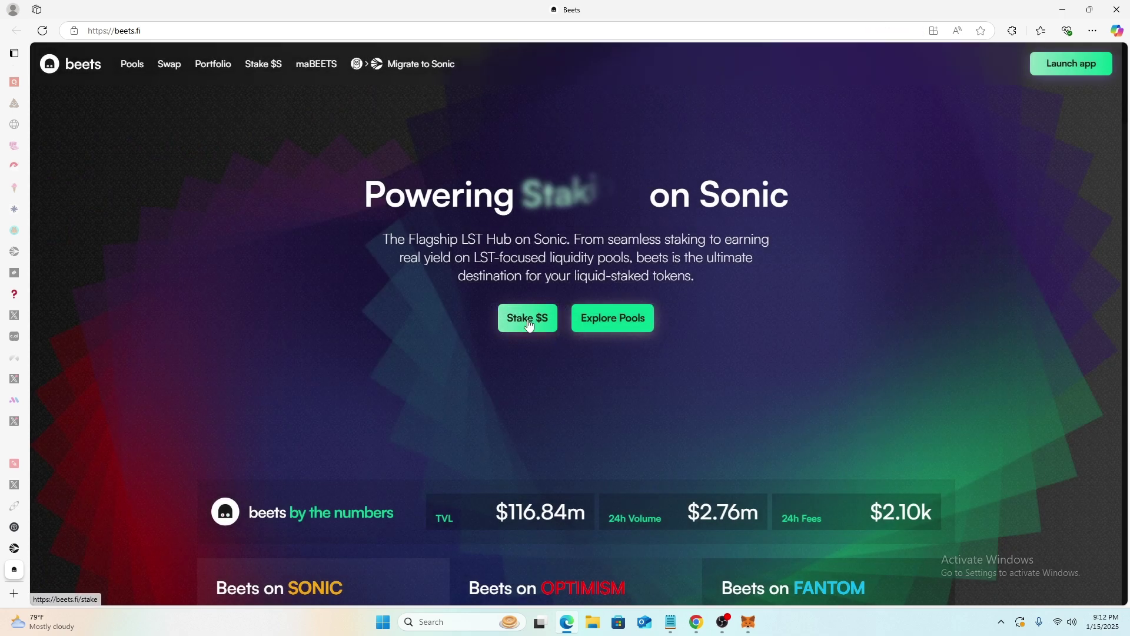
Set up a Beets swap on Sonic that wraps 4 S into wS and proceed to its review.
{"action": "left_click", "coordinate": [167, 66]}
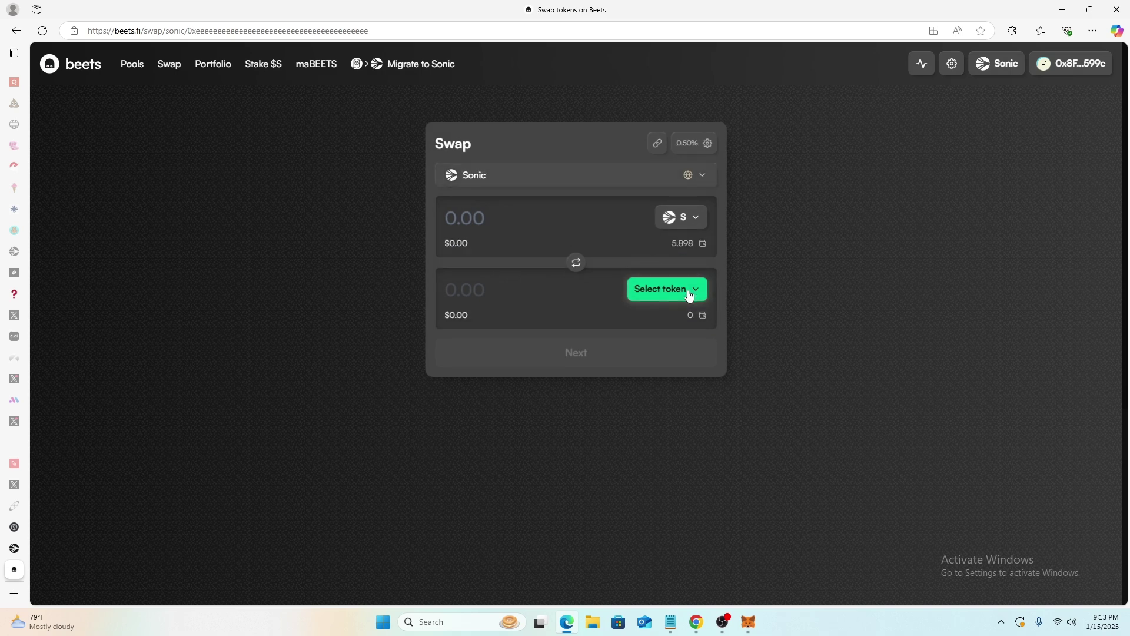
{"action": "left_click", "coordinate": [684, 292]}
{"action": "left_click", "coordinate": [558, 186]}
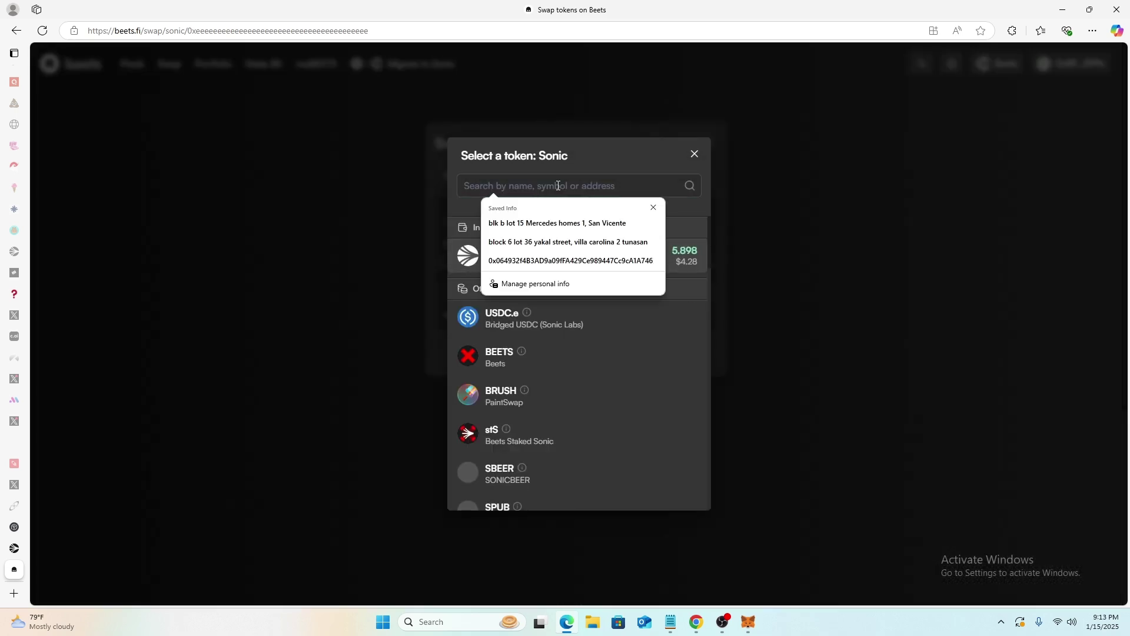
{"action": "type", "text": "ws"}
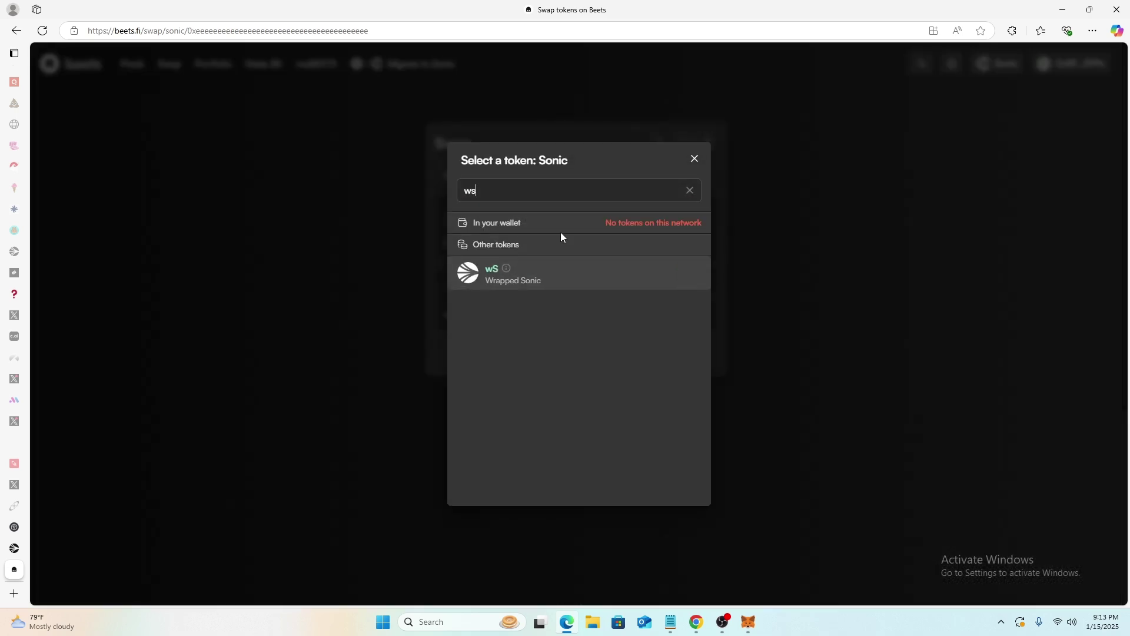
{"action": "left_click", "coordinate": [562, 274]}
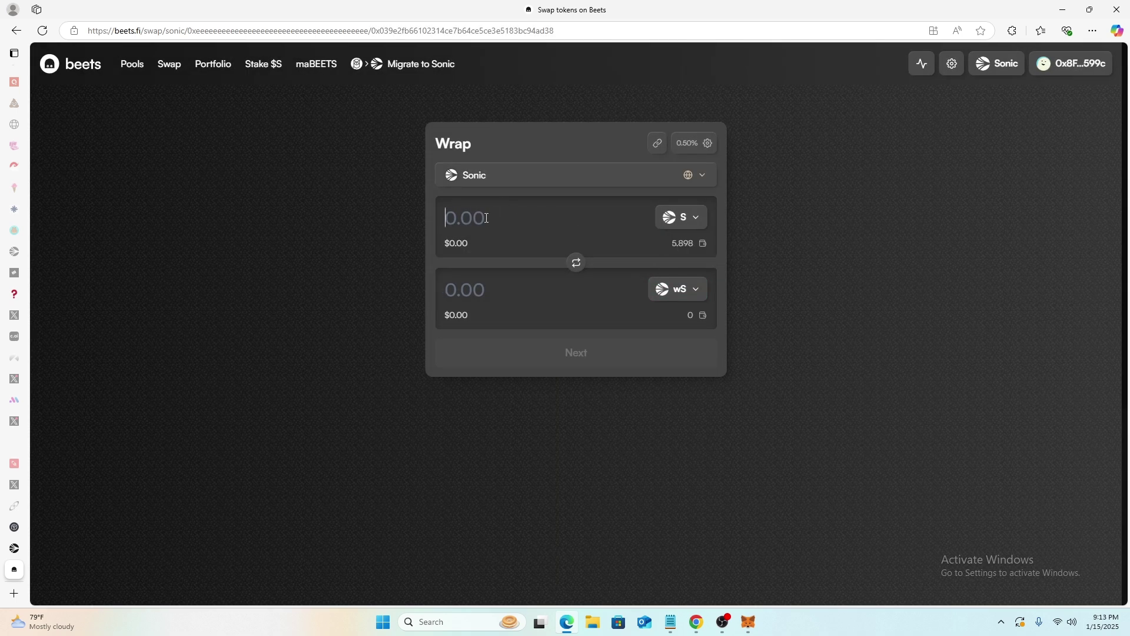
{"action": "type", "text": "4"}
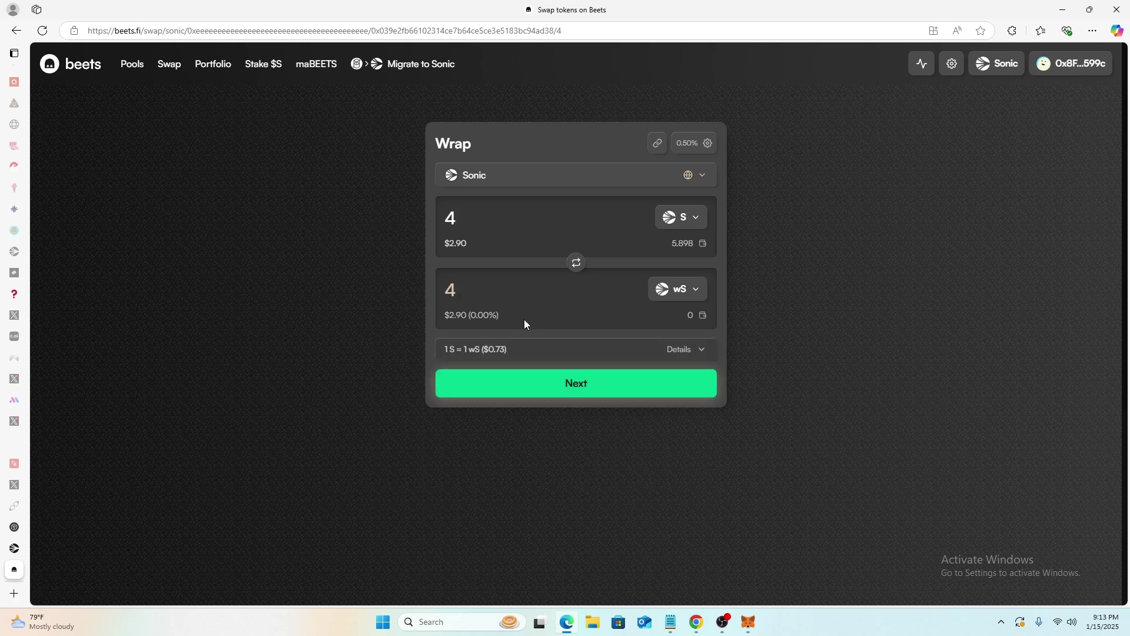
{"action": "left_click", "coordinate": [575, 386]}
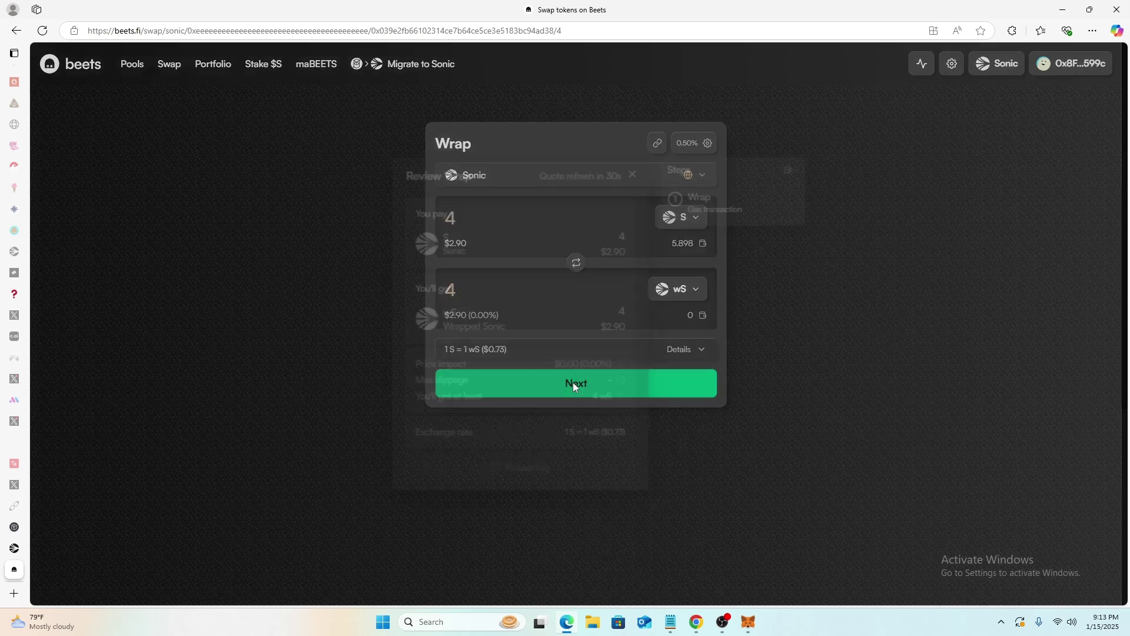
Start the wrap and switch the wallet's network to SONIC Mainnet.
{"action": "left_click", "coordinate": [517, 471]}
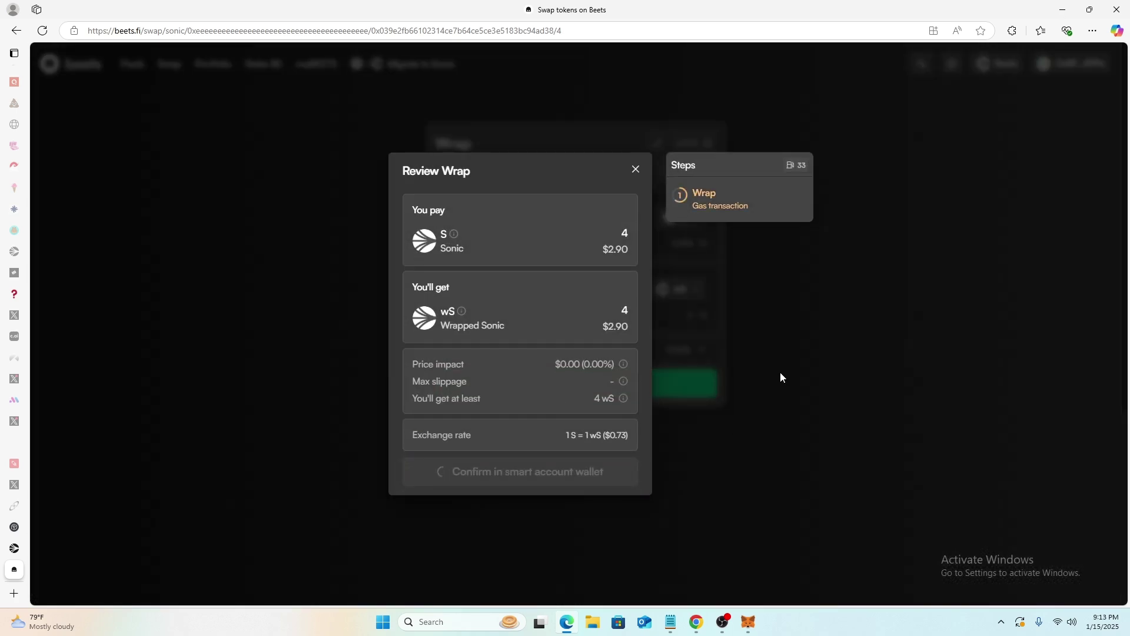
{"action": "left_click", "coordinate": [1079, 333]}
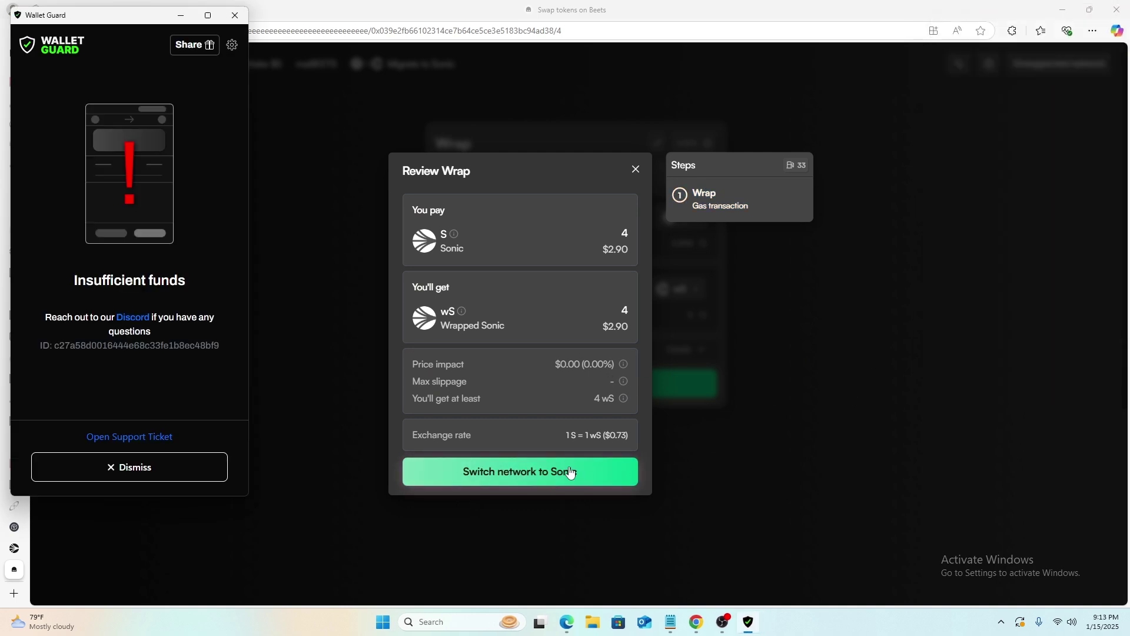
{"action": "left_click", "coordinate": [570, 472]}
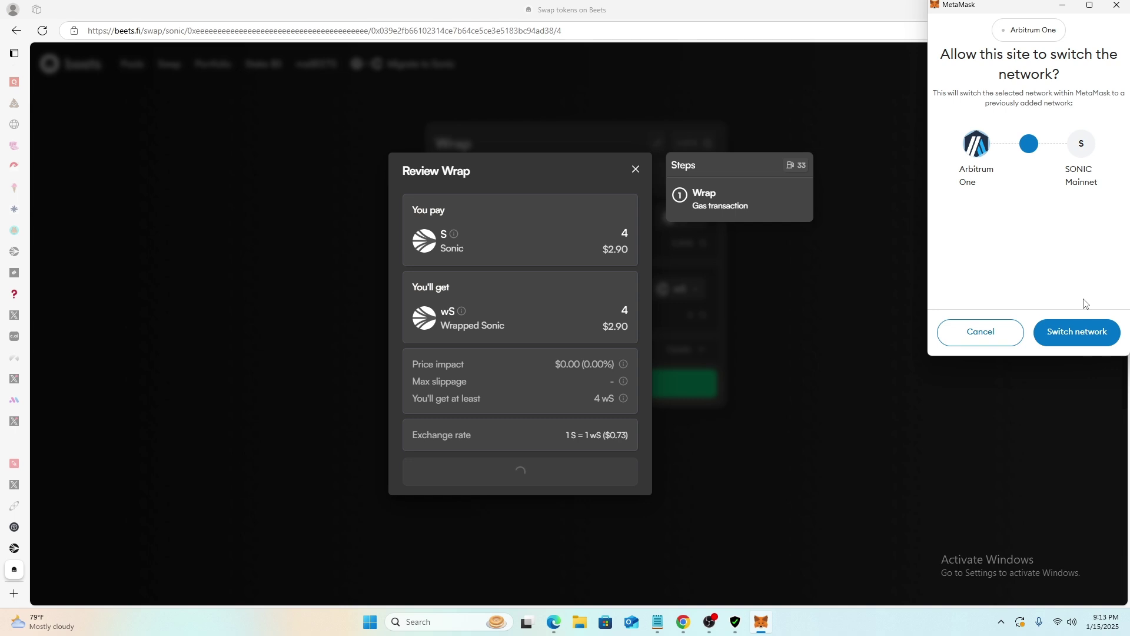
{"action": "left_click", "coordinate": [1083, 334]}
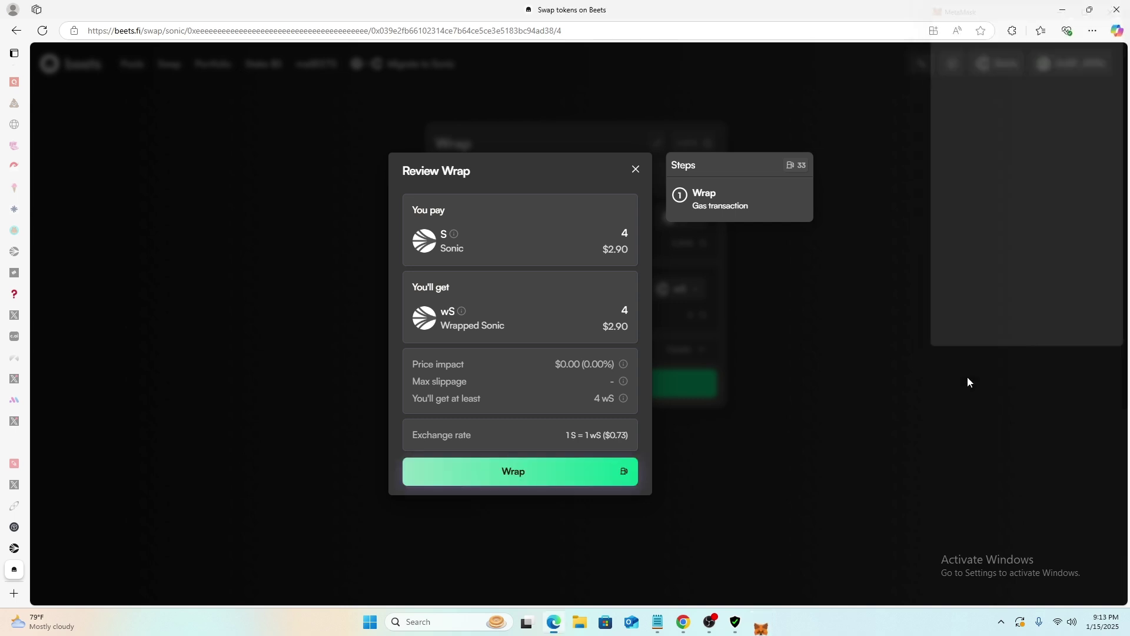
Submit the wrap of 4 S into wS, dismiss the Wallet Guard warning, and confirm the transaction in the wallet.
{"action": "left_click", "coordinate": [518, 472]}
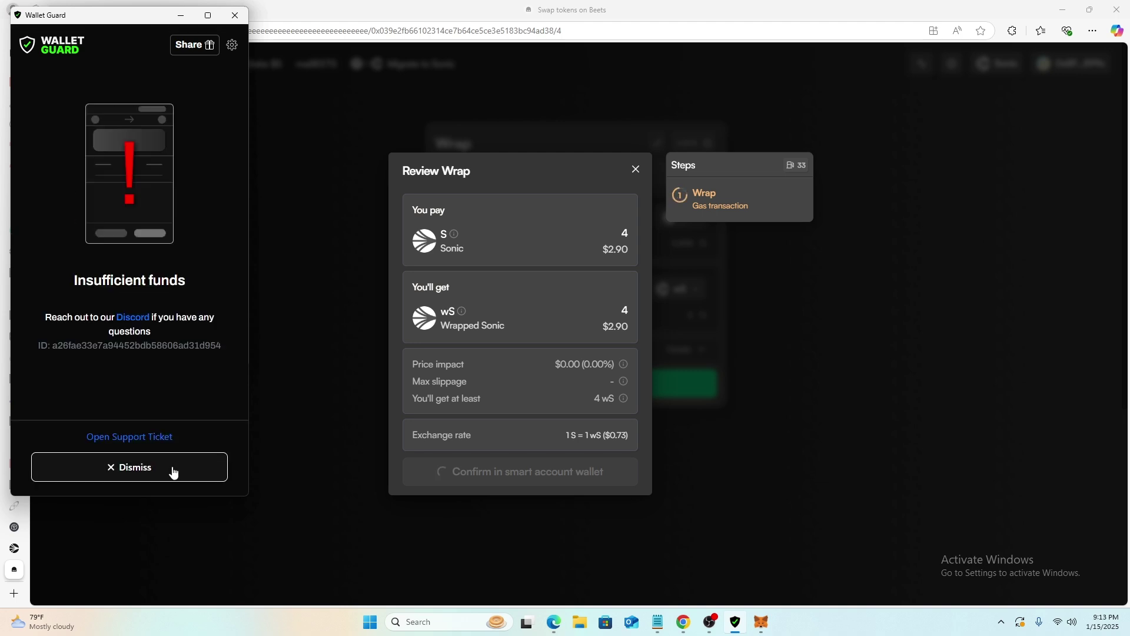
{"action": "left_click", "coordinate": [172, 469]}
{"action": "left_click", "coordinate": [196, 346]}
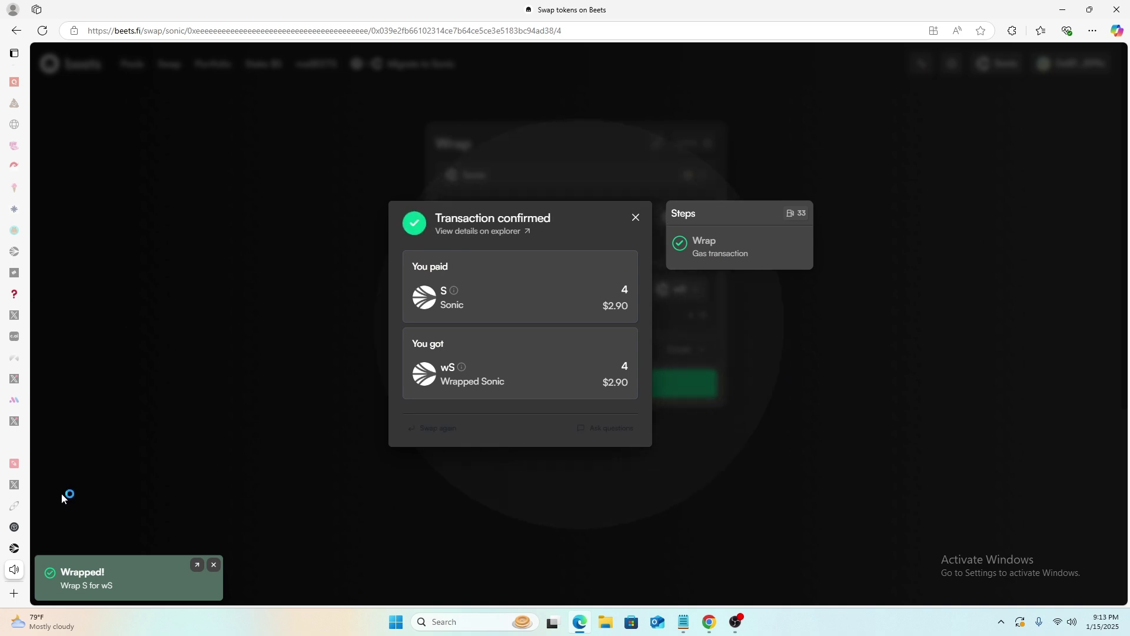
Switch to the Odos swap, close the input token selection, and reload the page.
{"action": "mouse_move", "coordinate": [12, 551]}
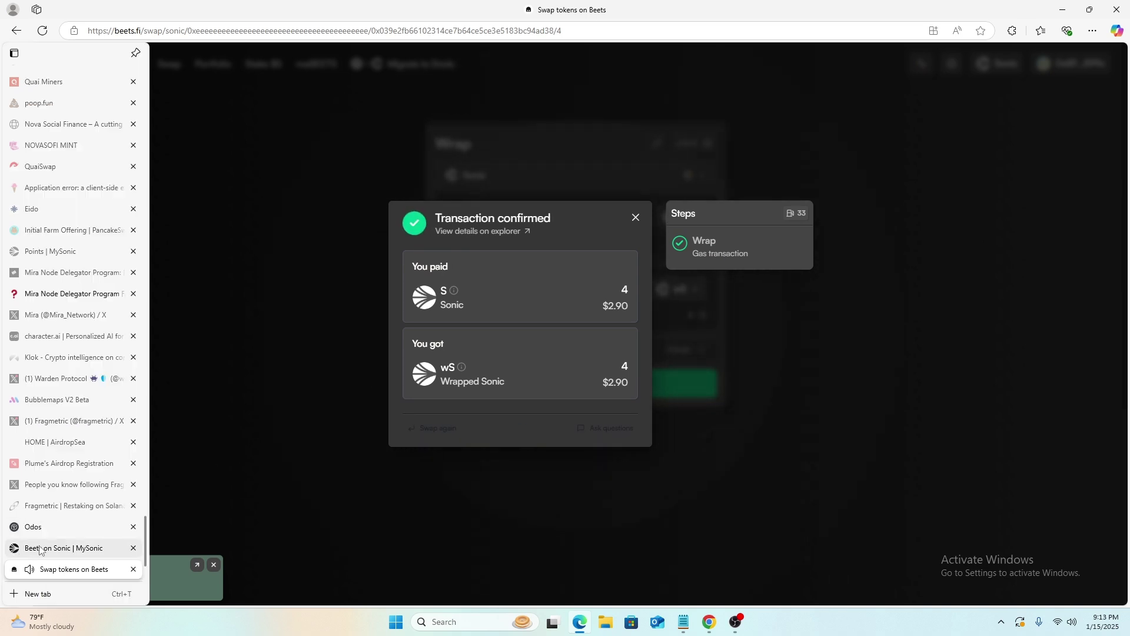
{"action": "left_click", "coordinate": [49, 527]}
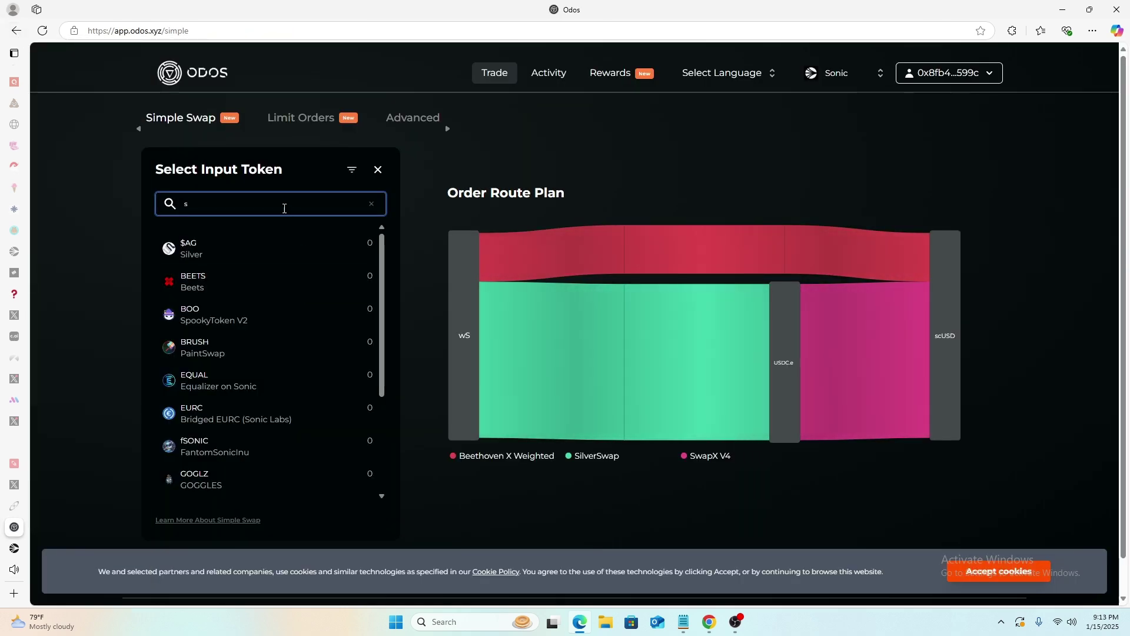
{"action": "left_click_drag", "start_coordinate": [235, 206], "coordinate": [169, 199]}
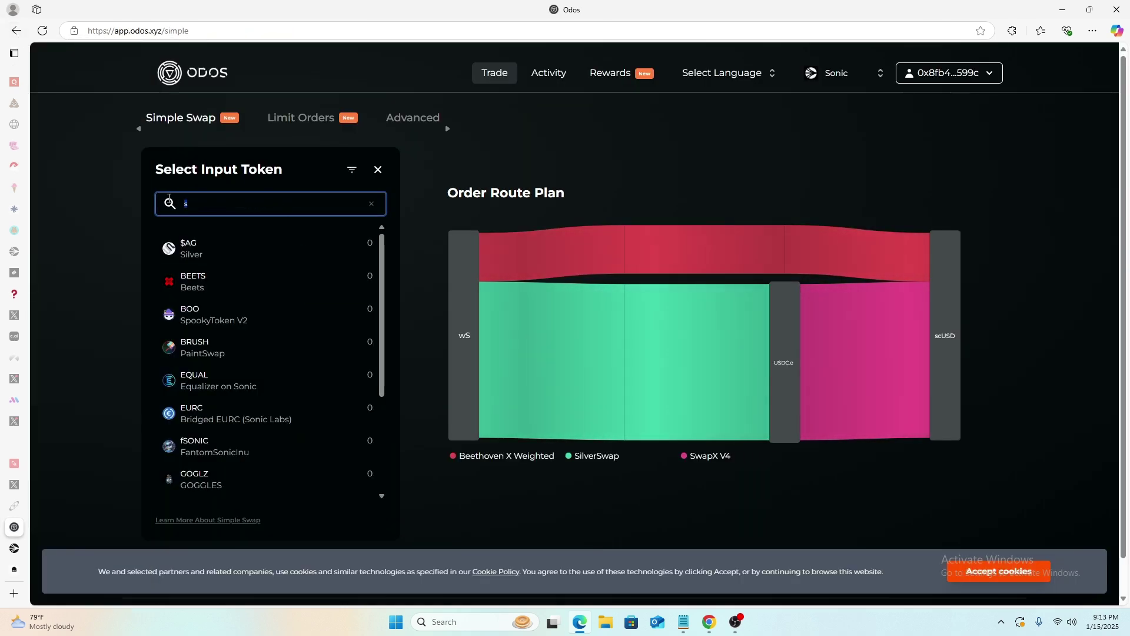
{"action": "left_click", "coordinate": [378, 169]}
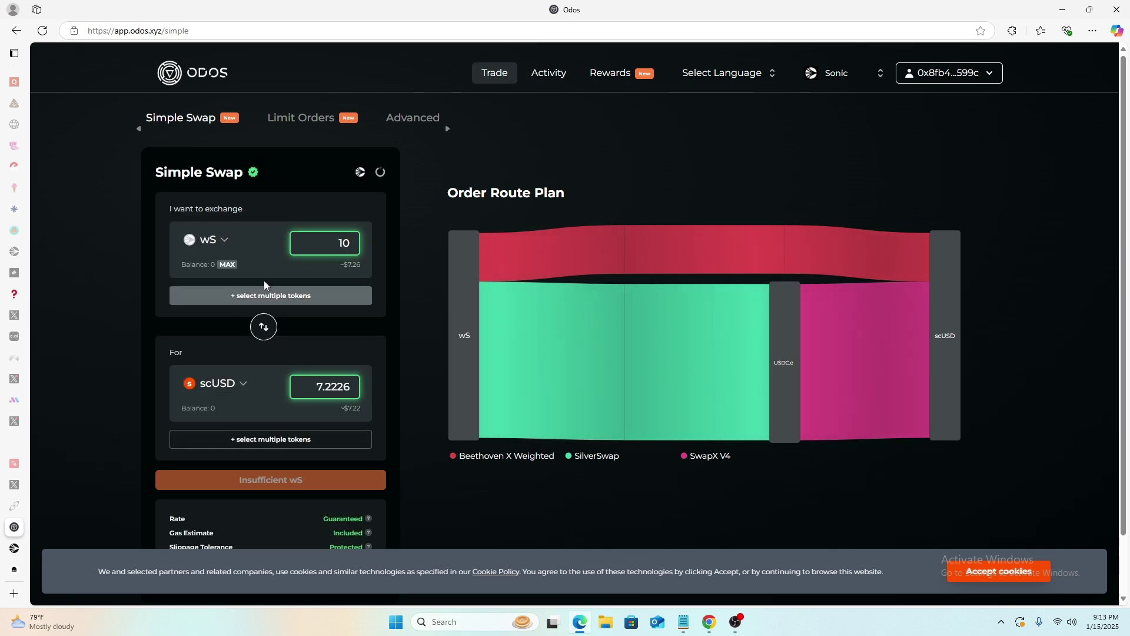
{"action": "left_click", "coordinate": [44, 30]}
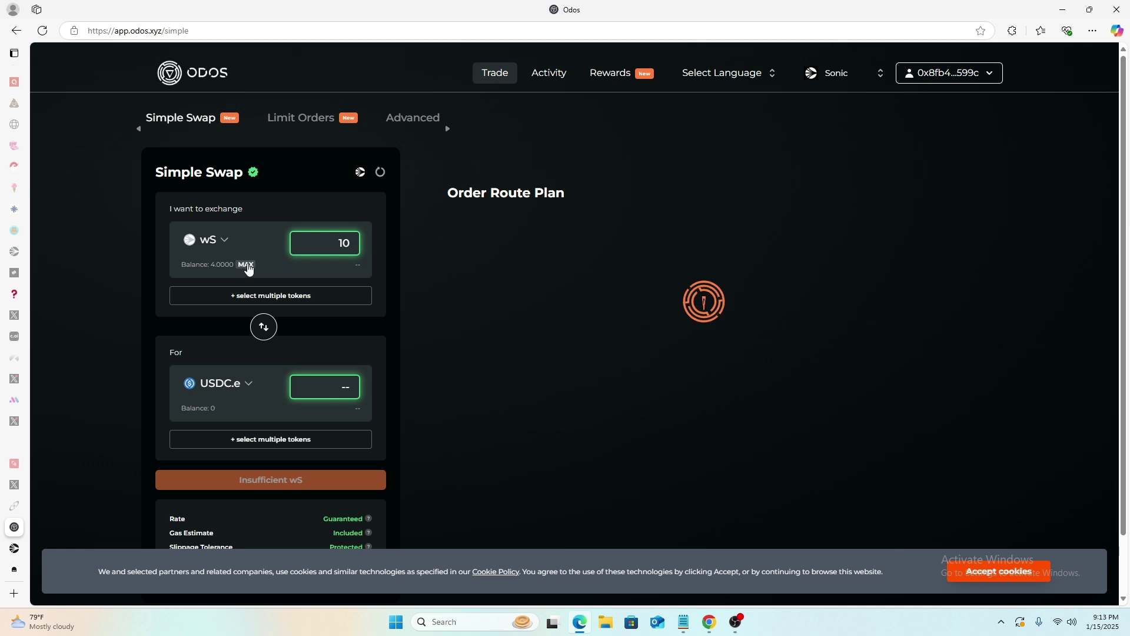
Set the swap to exchange the maximum wS balance of 4 for scUSD.
{"action": "left_click", "coordinate": [246, 265]}
{"action": "left_click", "coordinate": [239, 384]}
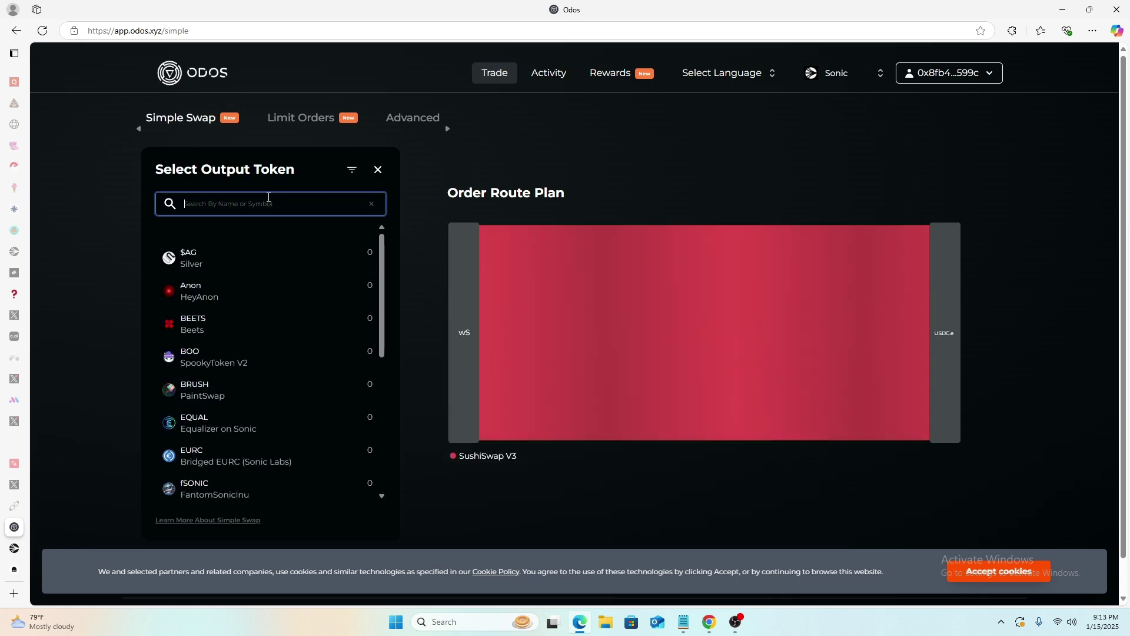
{"action": "type", "text": "sc"}
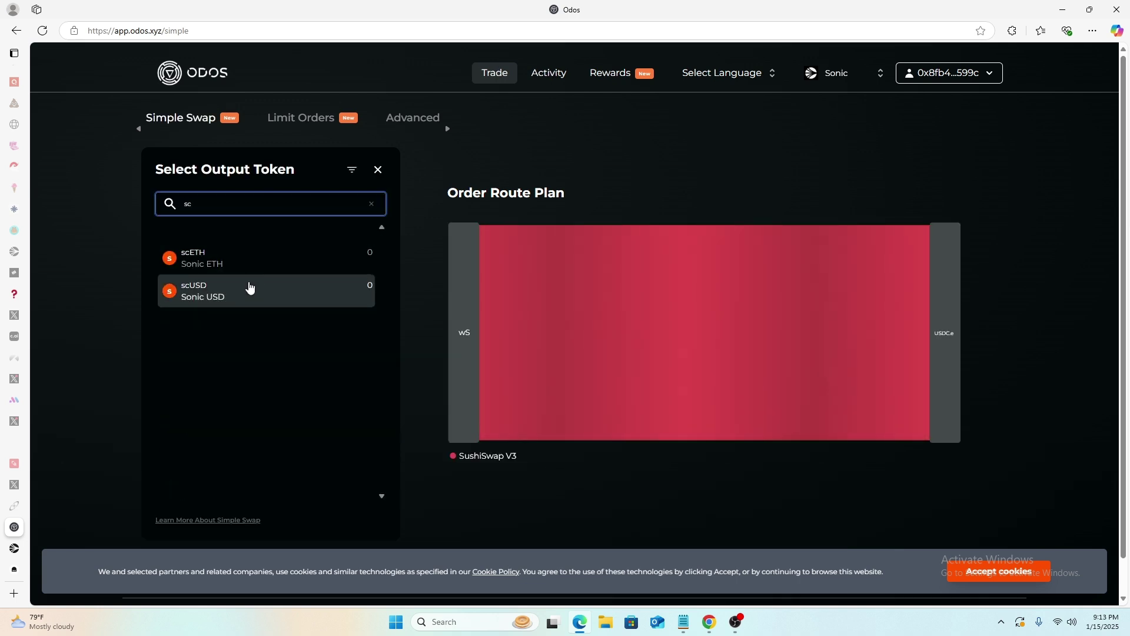
{"action": "left_click", "coordinate": [249, 288]}
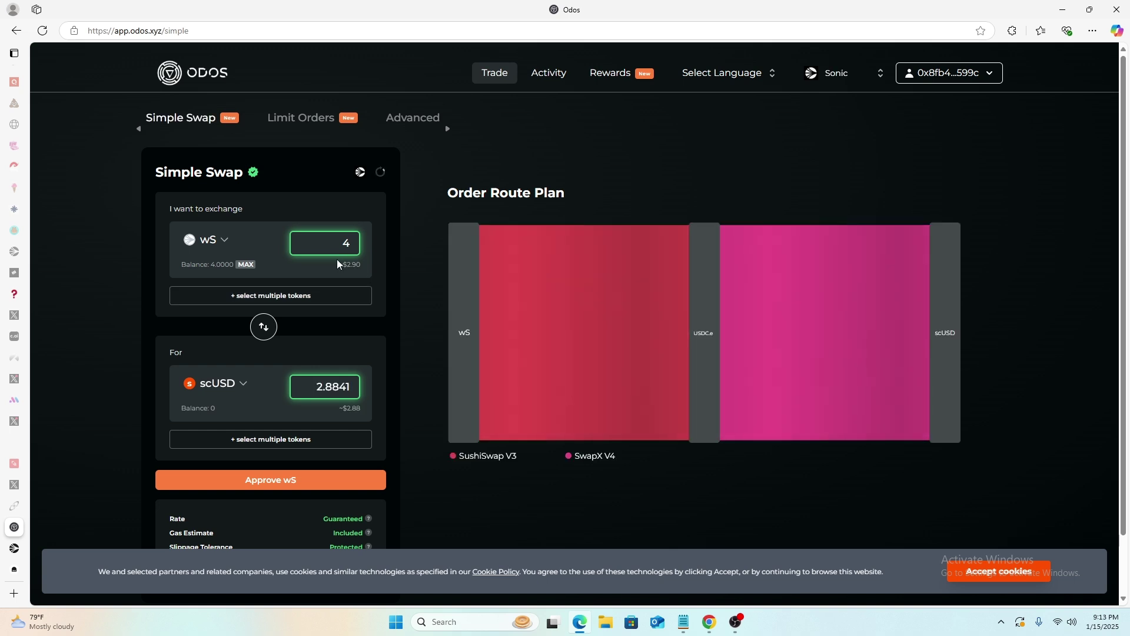
Approve wS for the swap in MetaMask with the custom spending cap set to the maximum of 4.
{"action": "left_click", "coordinate": [293, 480]}
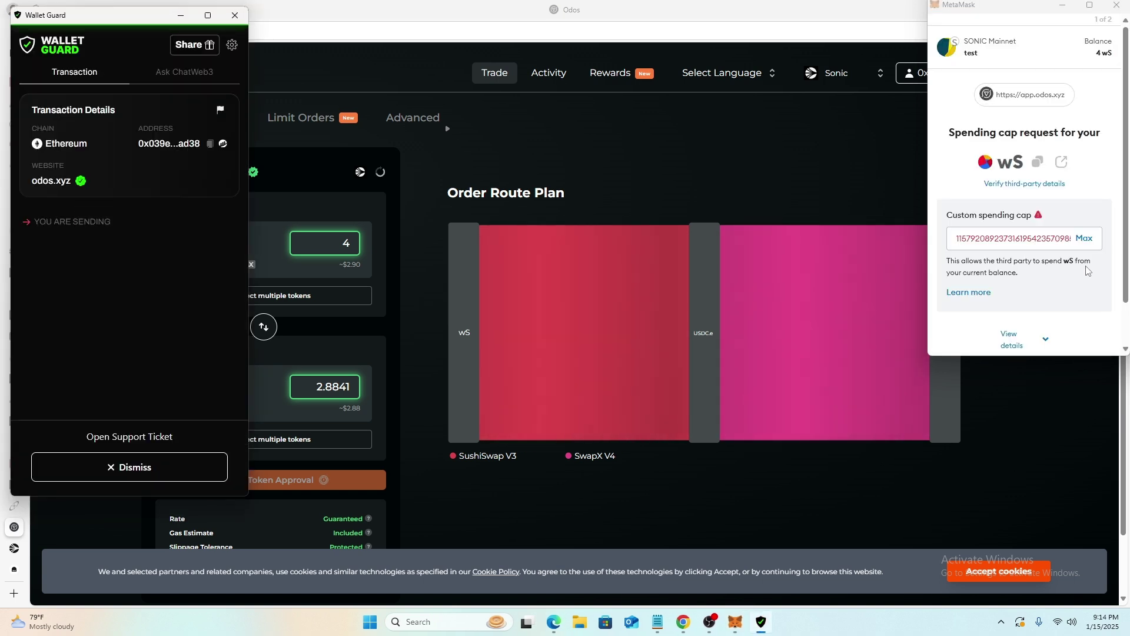
{"action": "left_click", "coordinate": [1083, 238]}
{"action": "left_click_drag", "start_coordinate": [1124, 248], "coordinate": [1124, 298]}
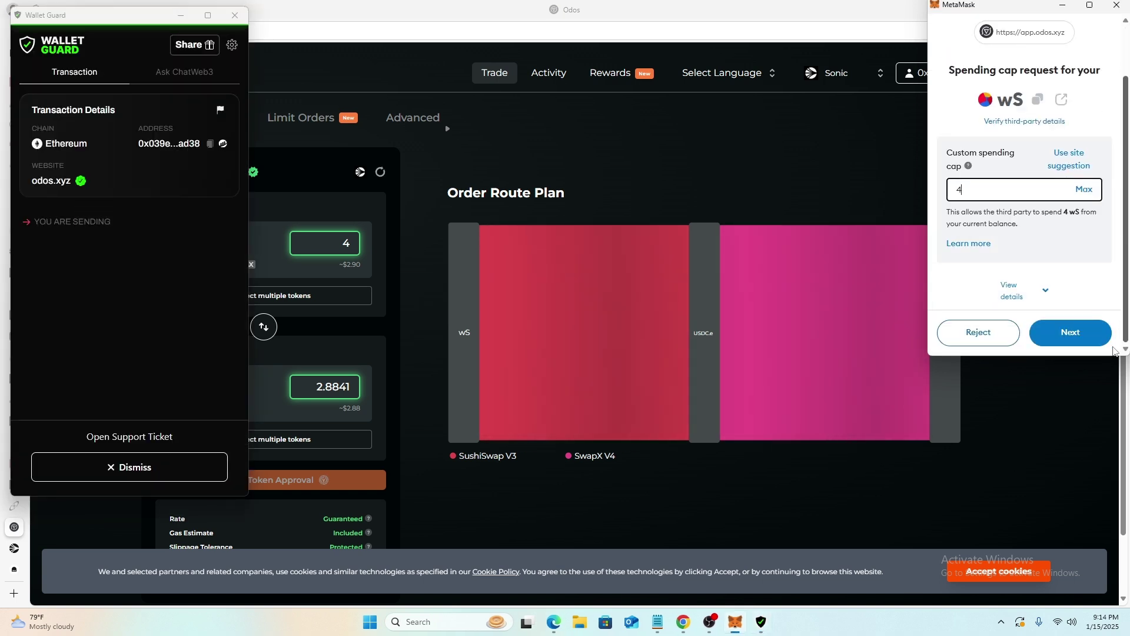
{"action": "left_click", "coordinate": [1070, 333]}
{"action": "left_click", "coordinate": [1070, 333]}
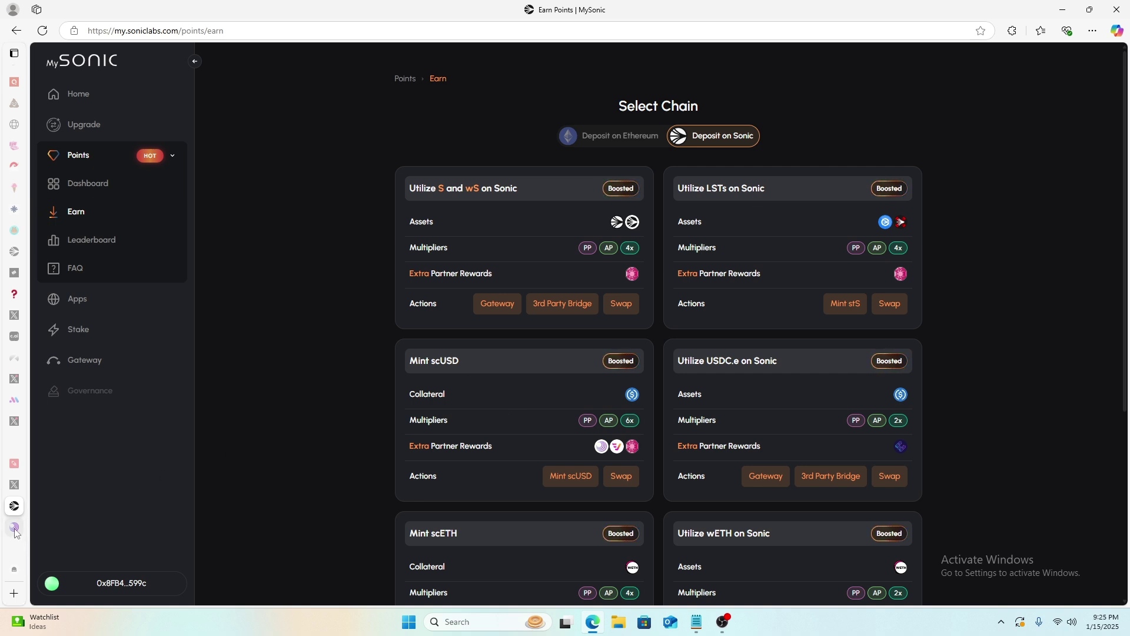
Open Mint scUSD on Rings from the MySonic Earn page, view its Points page, and return to Deposit.
{"action": "mouse_move", "coordinate": [18, 533]}
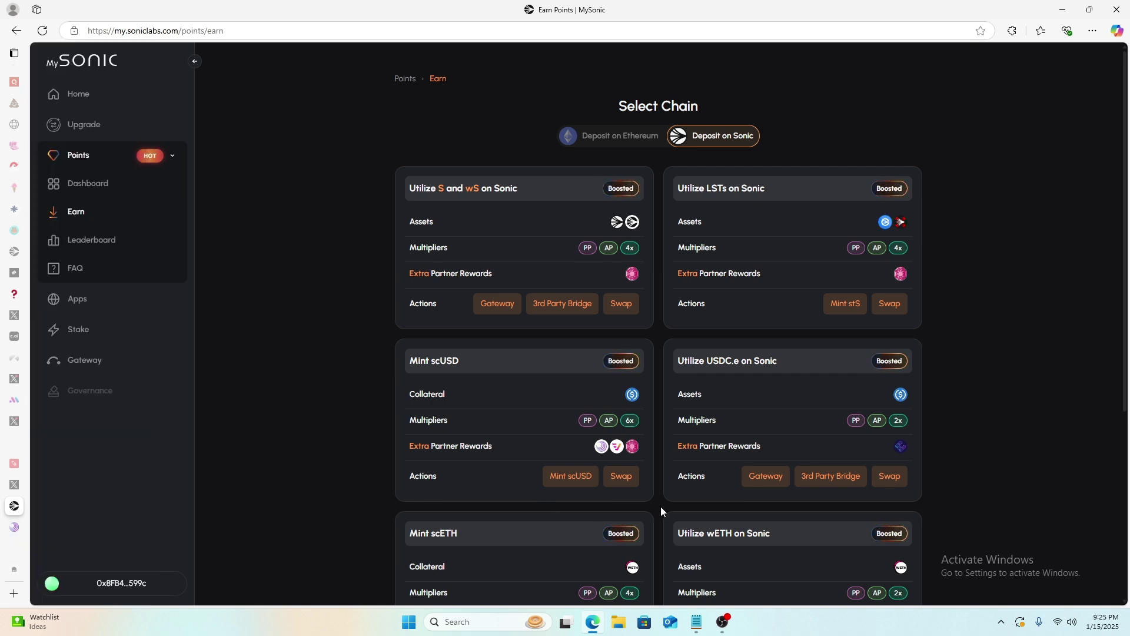
{"action": "left_click", "coordinate": [572, 477]}
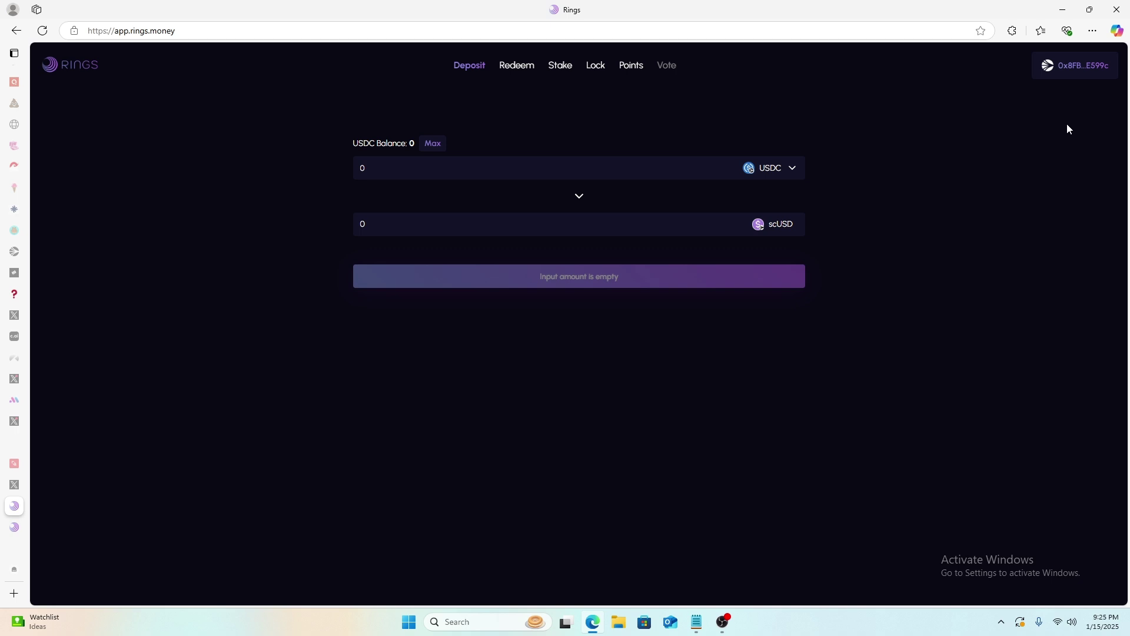
{"action": "left_click", "coordinate": [632, 67]}
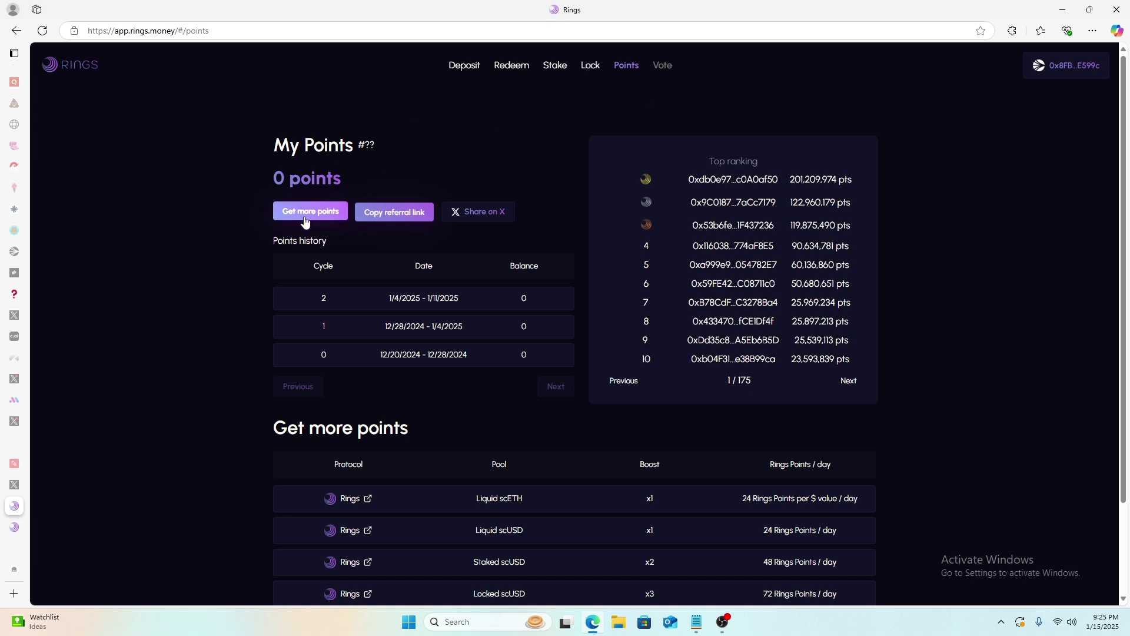
{"action": "left_click", "coordinate": [465, 68]}
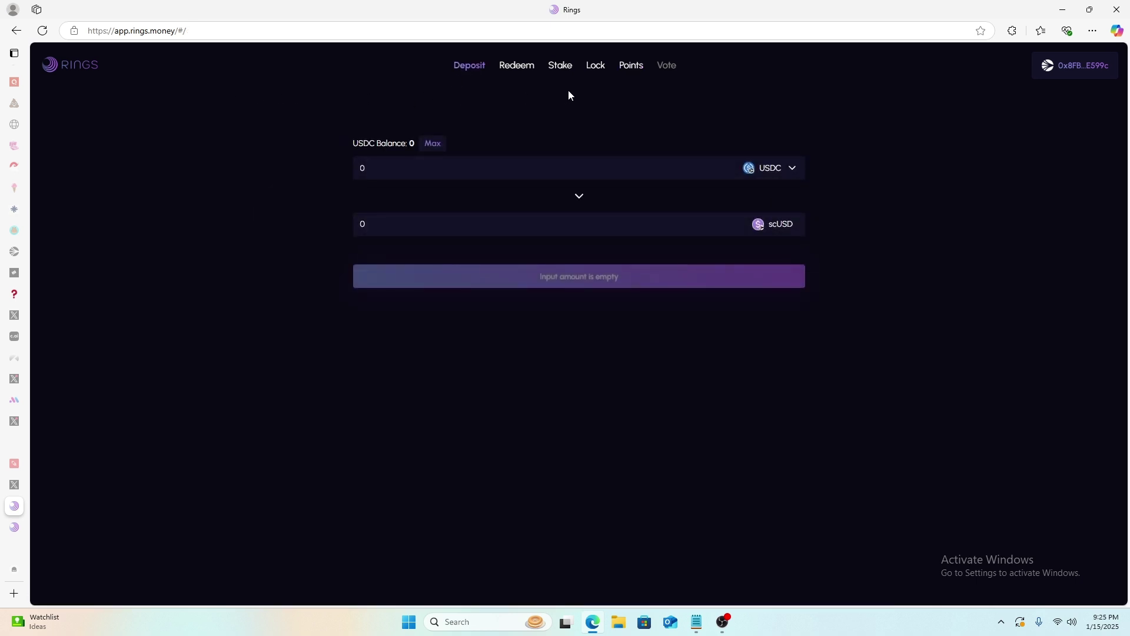
View the scUSD Stake page on Rings and examine the pools and boosts listed under Get more points.
{"action": "left_click", "coordinate": [564, 69]}
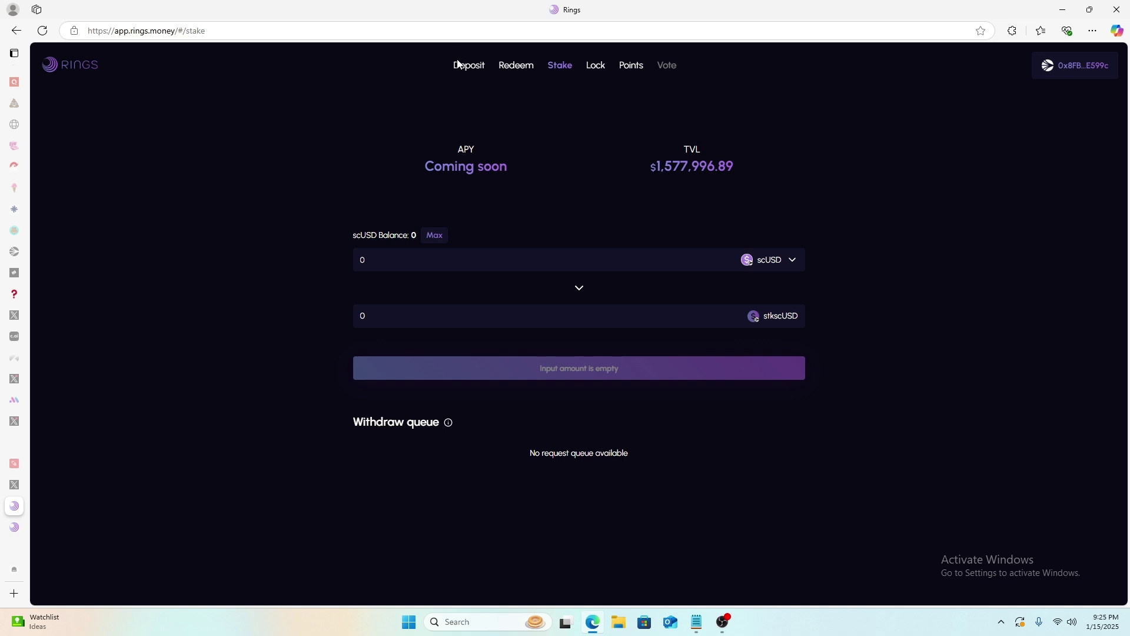
{"action": "left_click", "coordinate": [630, 66]}
{"action": "scroll", "coordinate": [713, 548], "scroll_direction": "down", "scroll_amount": 3}
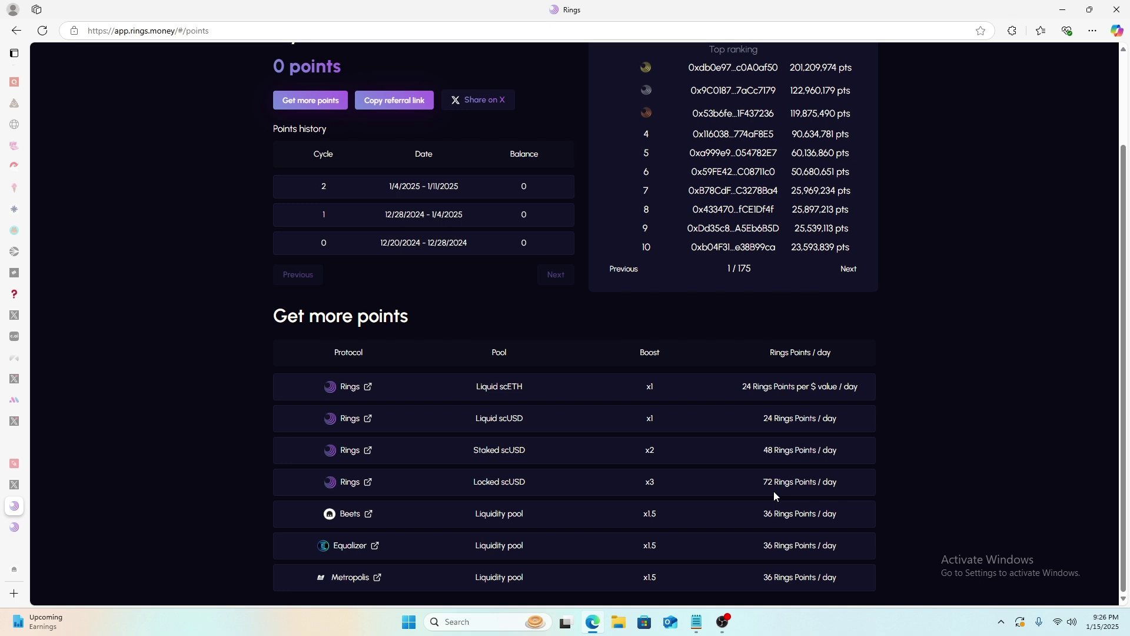
View the Rings Deposit and Stake pages, and fill the Create Lock amount with the maximum stkscUSD balance of 2.884094.
{"action": "scroll", "coordinate": [463, 437], "scroll_direction": "up", "scroll_amount": 3}
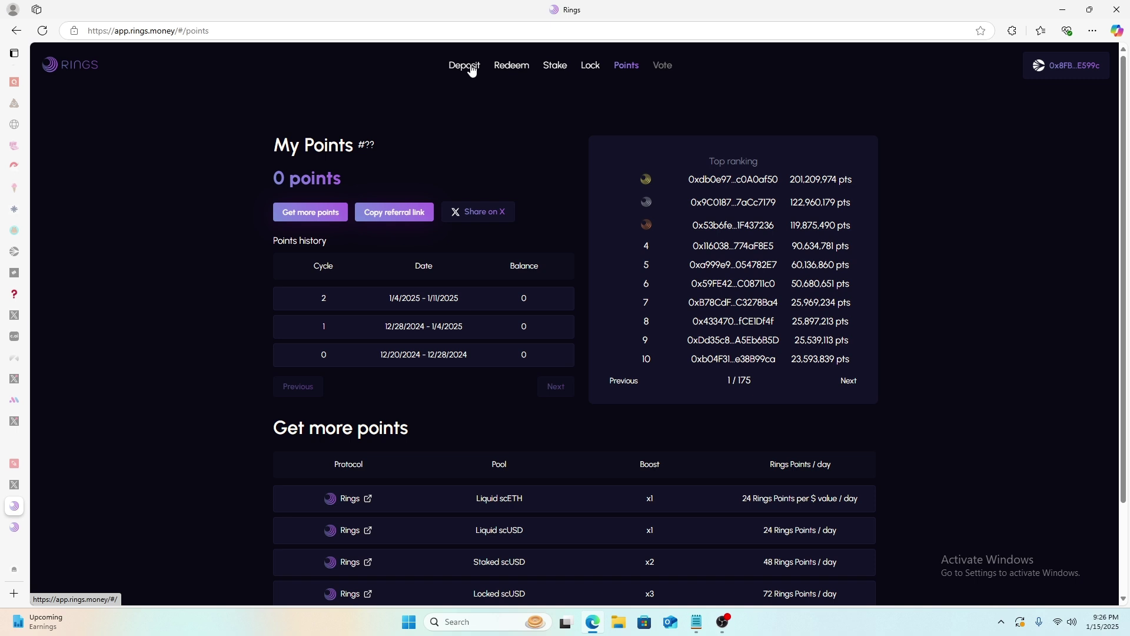
{"action": "left_click", "coordinate": [472, 70]}
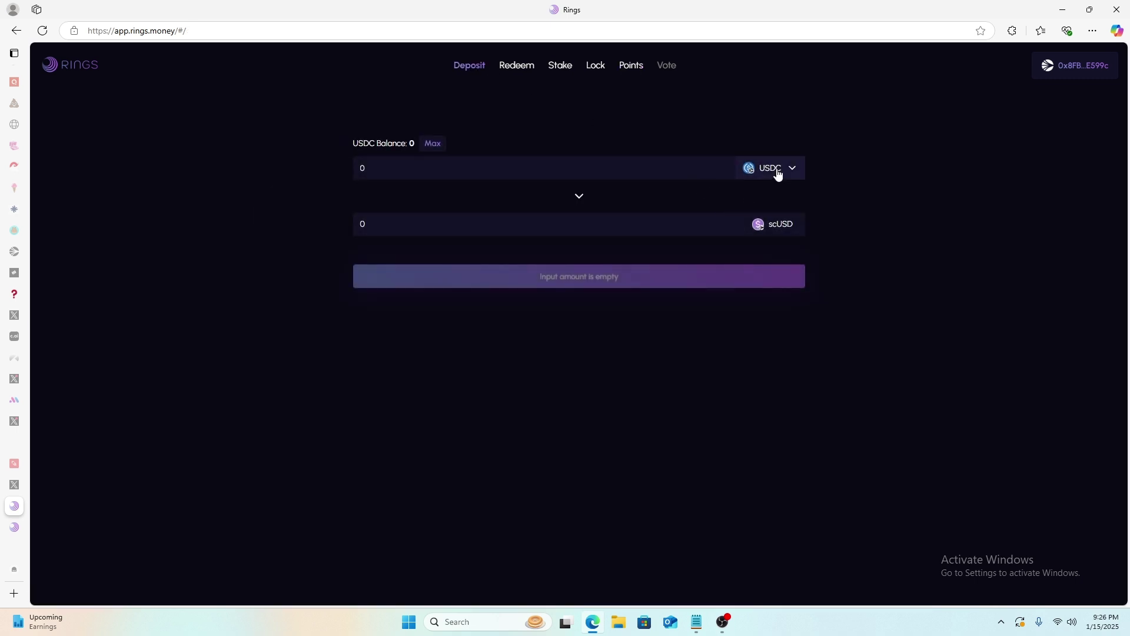
{"action": "left_click", "coordinate": [556, 65]}
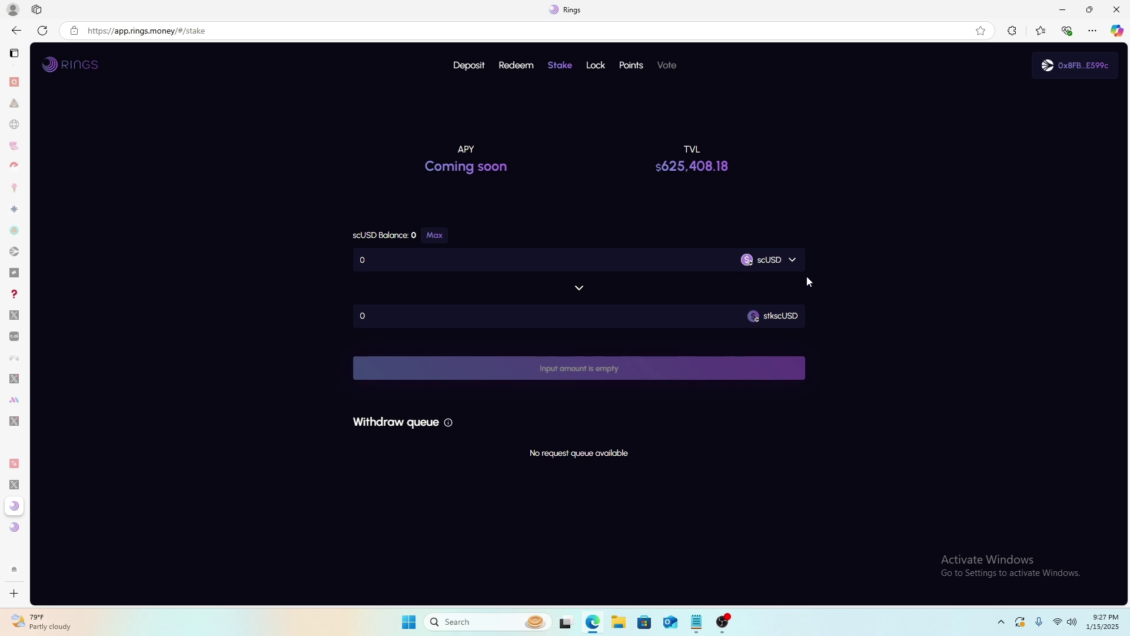
{"action": "left_click", "coordinate": [593, 68]}
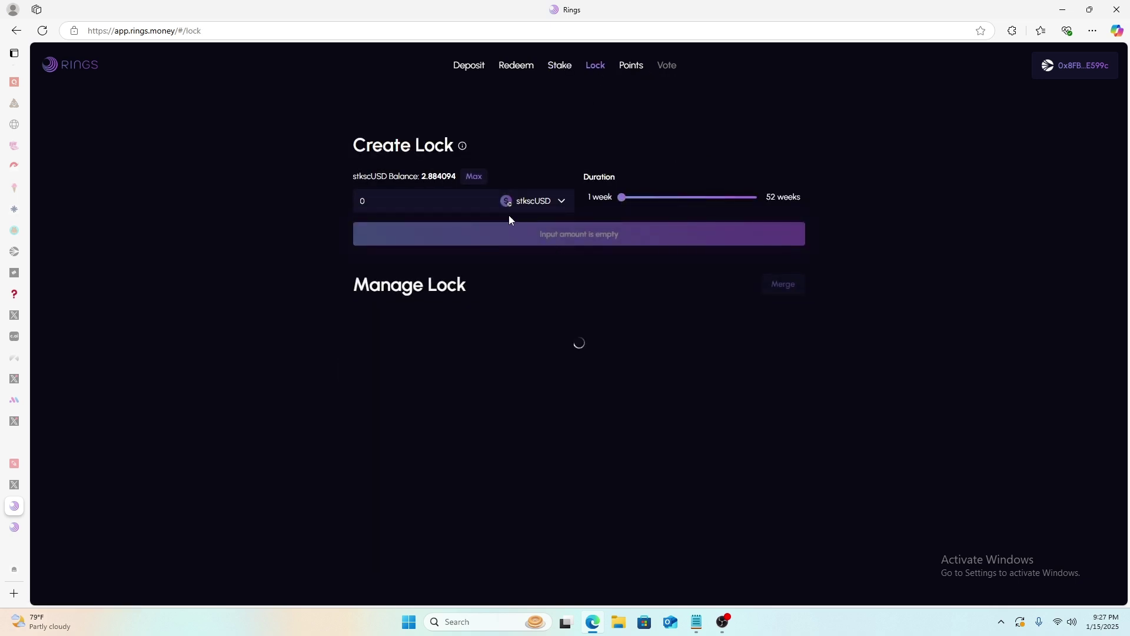
{"action": "left_click", "coordinate": [474, 178]}
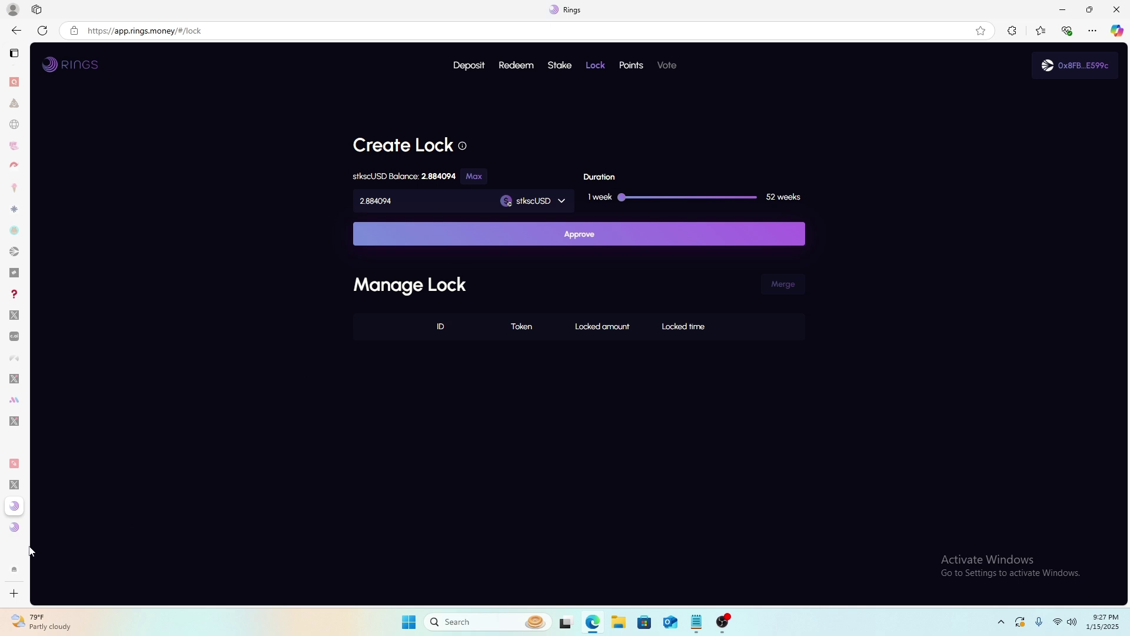
Switch to the other open Rings page and go back through its history to the MySonic Earn page.
{"action": "mouse_move", "coordinate": [24, 535]}
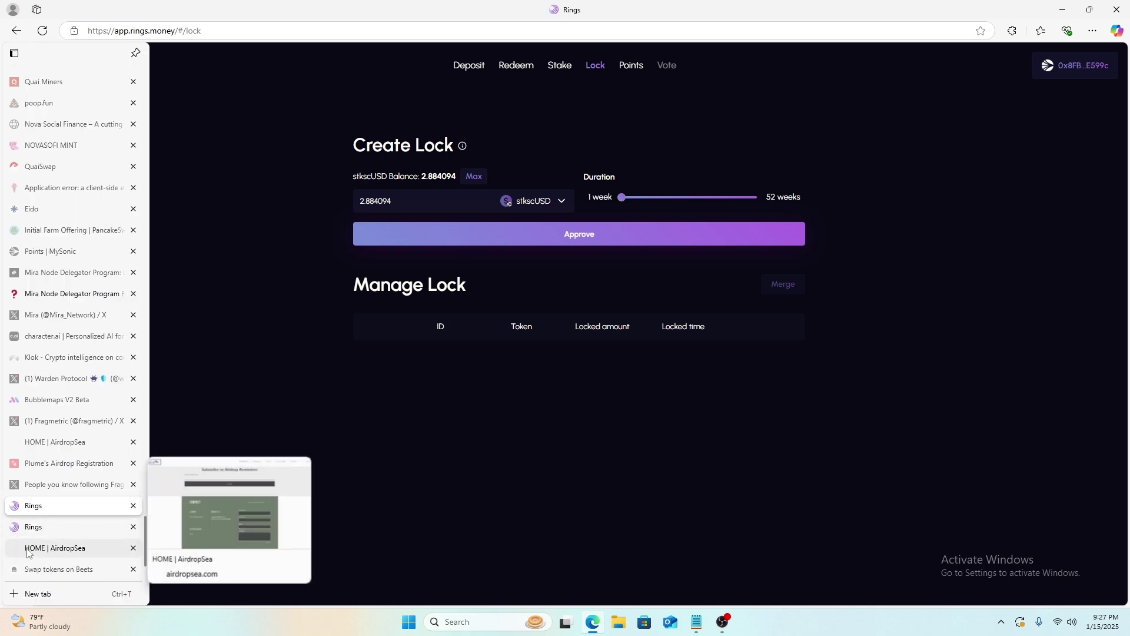
{"action": "mouse_move", "coordinate": [45, 569]}
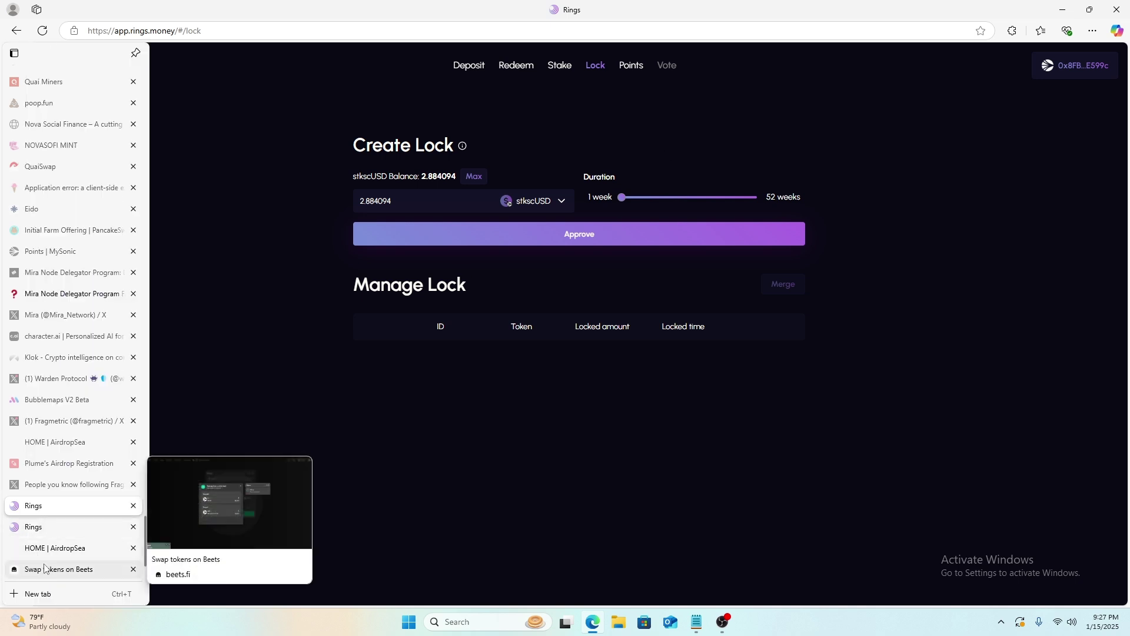
{"action": "left_click", "coordinate": [44, 527]}
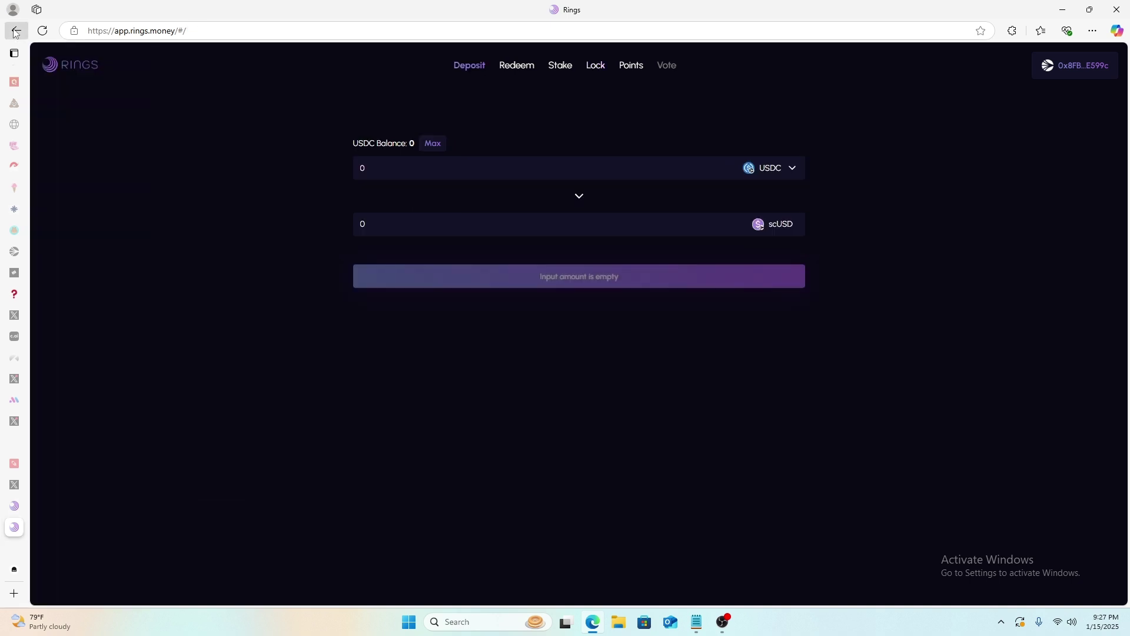
{"action": "left_click", "coordinate": [15, 34]}
{"action": "left_click", "coordinate": [16, 37]}
{"action": "left_click", "coordinate": [16, 36]}
{"action": "left_click", "coordinate": [16, 36]}
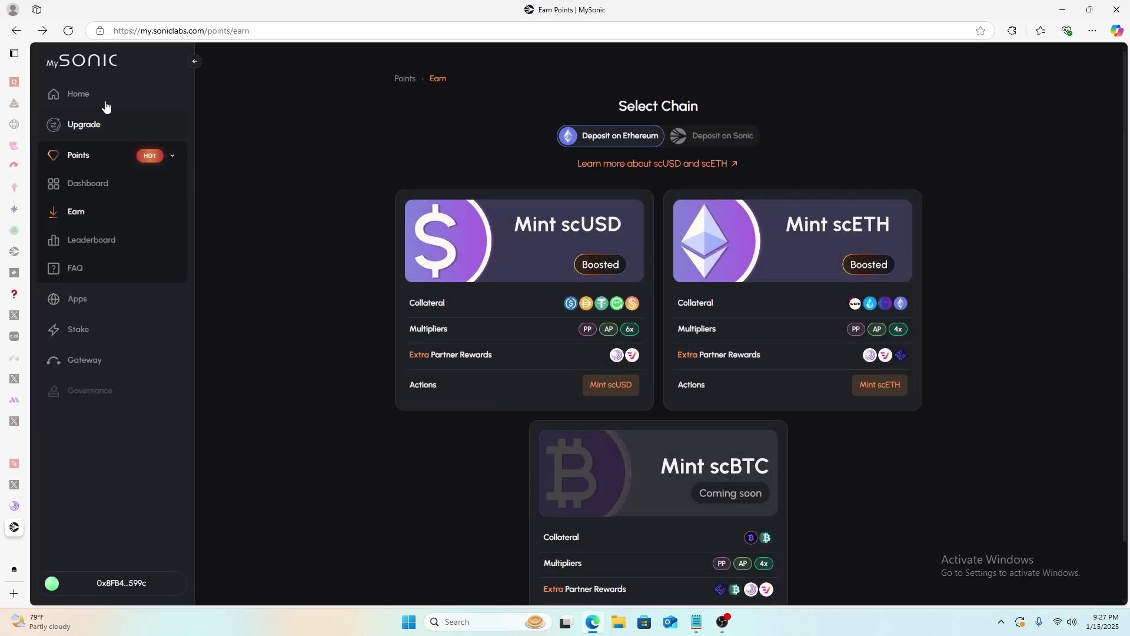
Open the MySonic Points dashboard by way of Home and examine the My Sonic Points and How to Earn Points cards.
{"action": "left_click", "coordinate": [96, 99]}
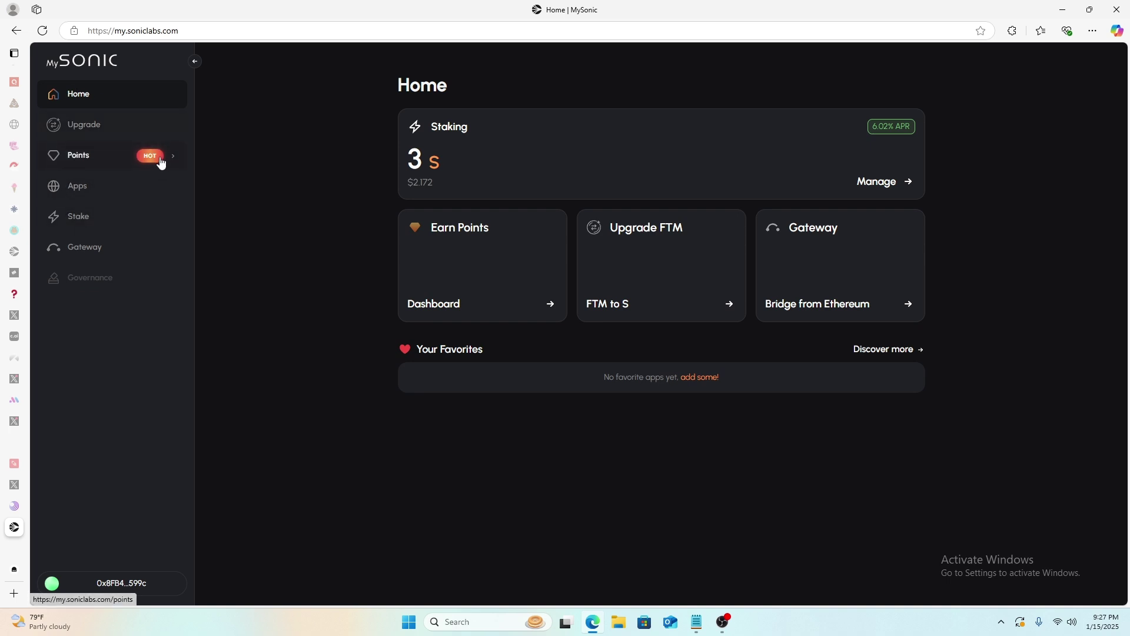
{"action": "left_click", "coordinate": [99, 163]}
{"action": "scroll", "coordinate": [900, 503], "scroll_direction": "down", "scroll_amount": 2}
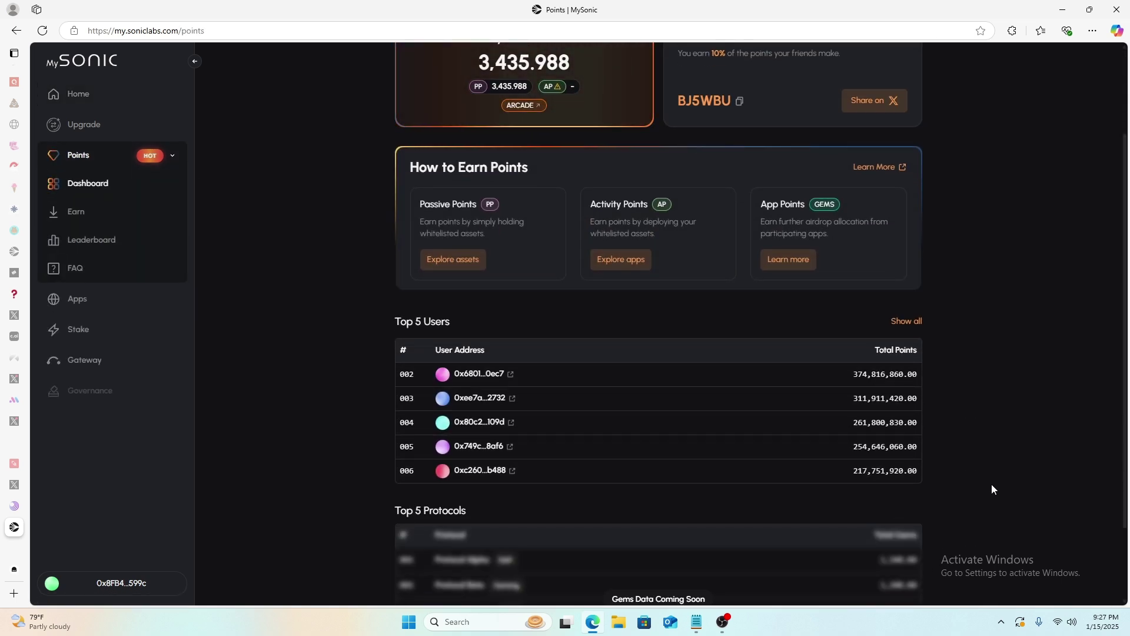
{"action": "scroll", "coordinate": [991, 488], "scroll_direction": "up", "scroll_amount": 1}
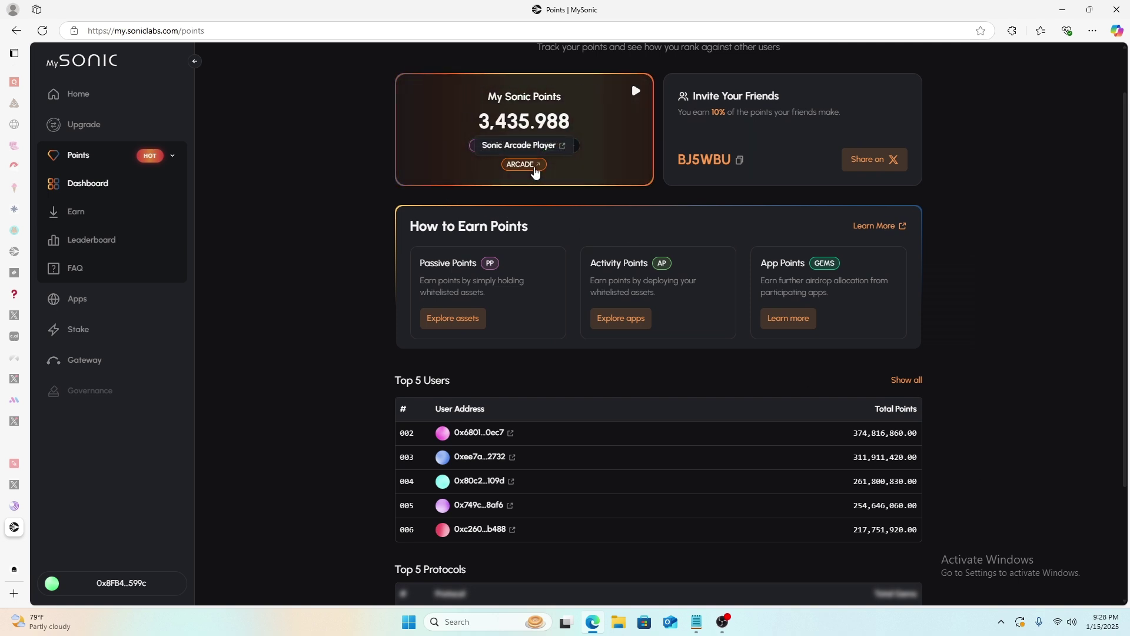
Open the Sonic Arcade Points documentation from the Arcade badge and compare it with the Points dashboard.
{"action": "left_click", "coordinate": [534, 165]}
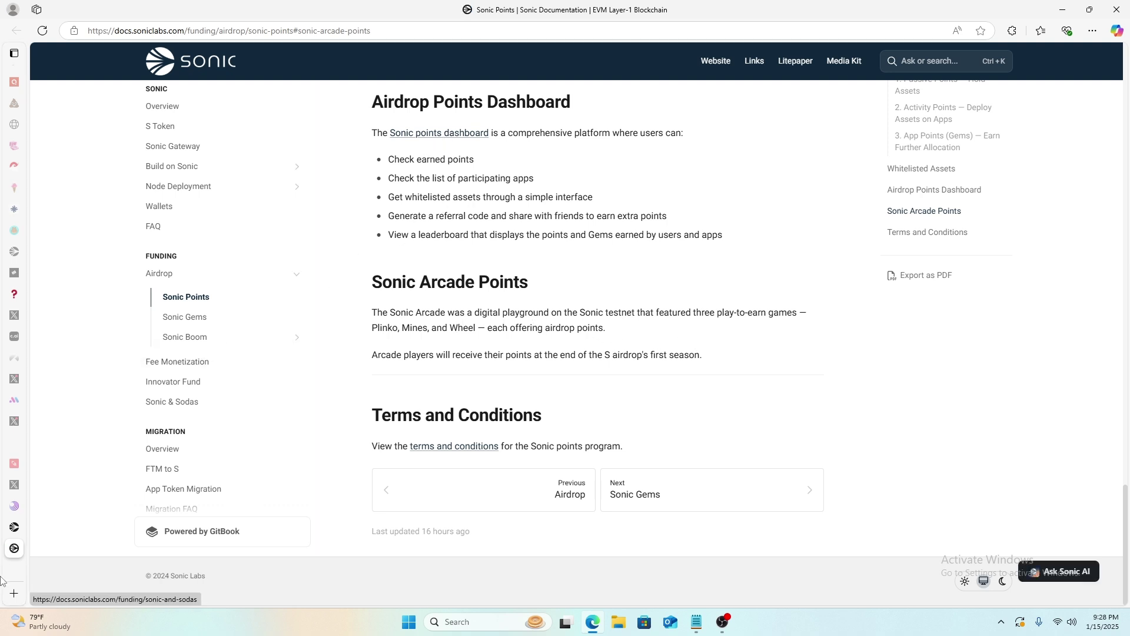
{"action": "left_click", "coordinate": [36, 527]}
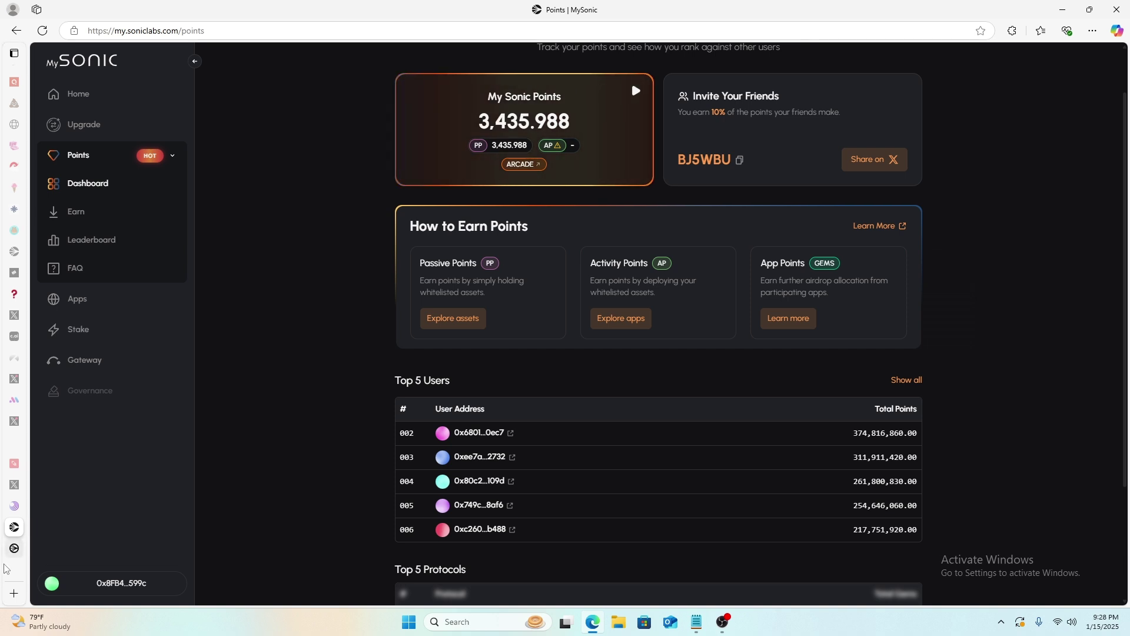
{"action": "left_click", "coordinate": [35, 547]}
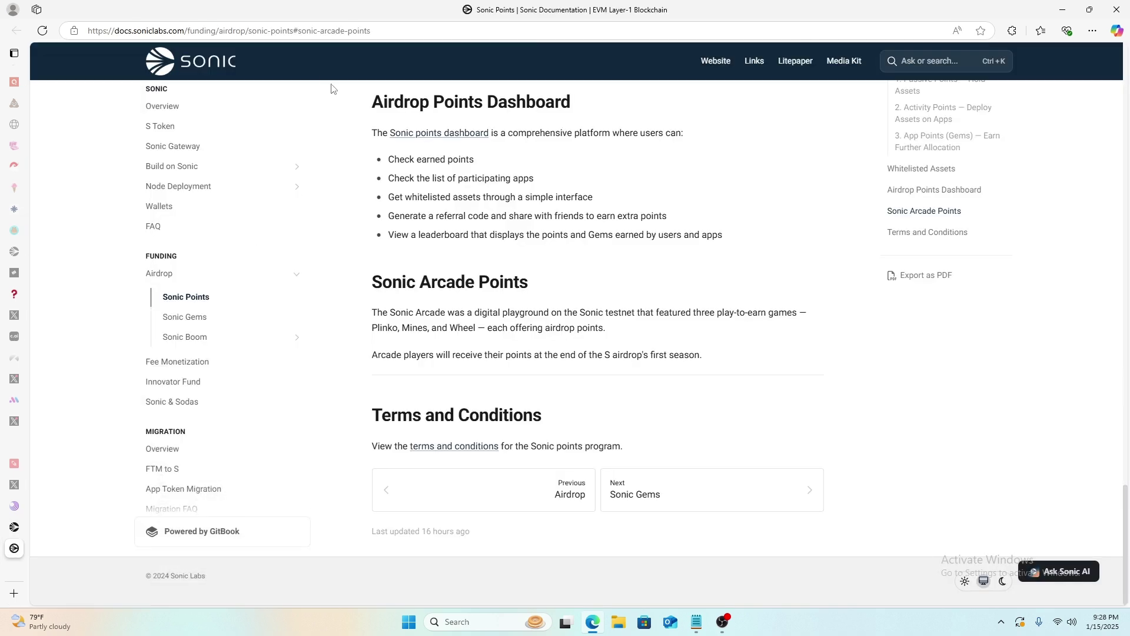
Load twitter.com in place of the Sonic documentation page.
{"action": "left_click", "coordinate": [326, 31]}
{"action": "type", "text": "t"}
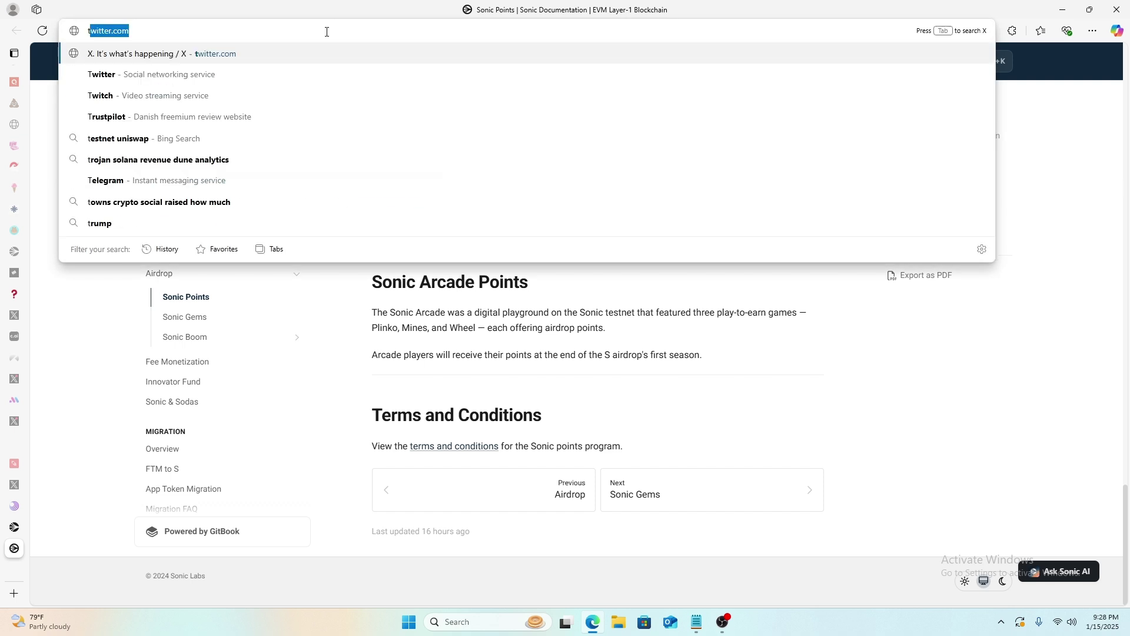
{"action": "key", "text": "Return"}
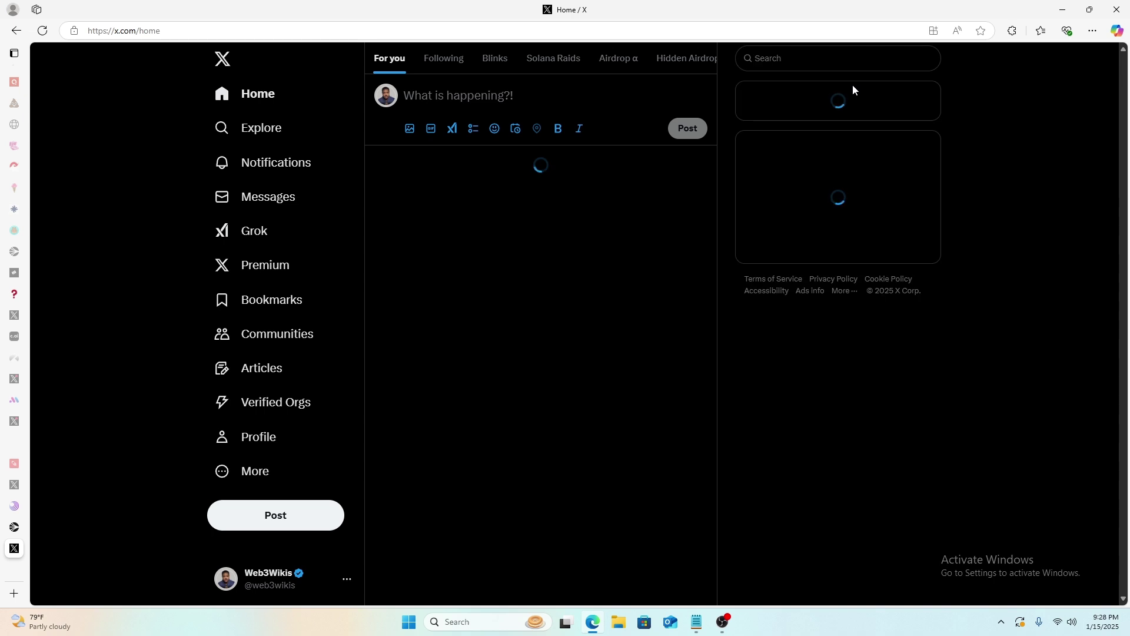
Search X for "sonic" and open the Sonic Labs profile.
{"action": "left_click", "coordinate": [815, 59]}
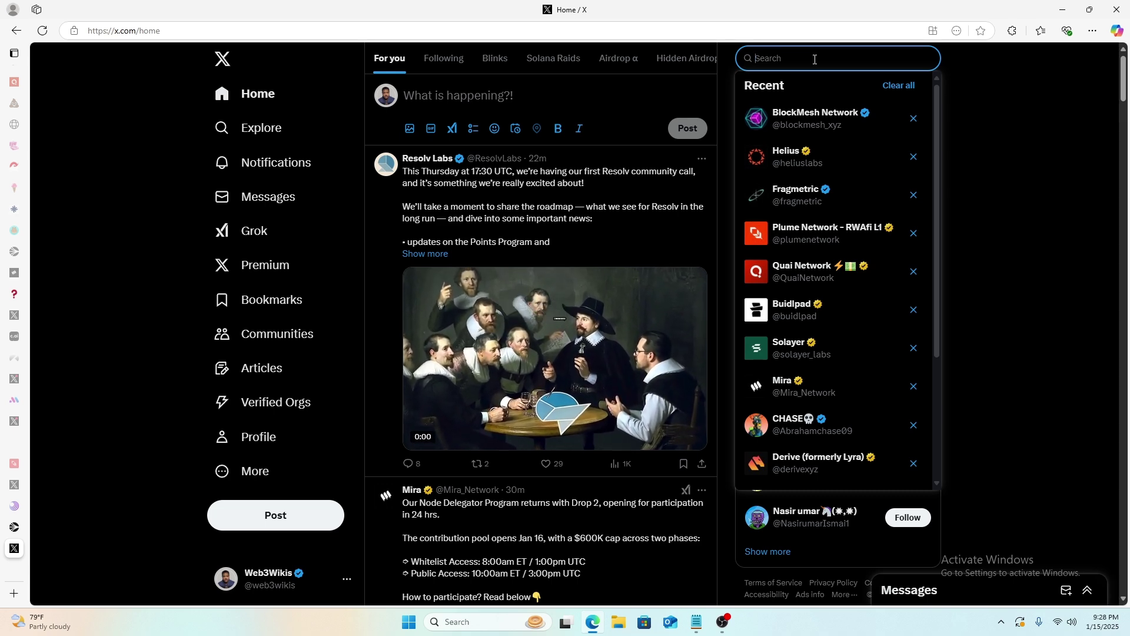
{"action": "type", "text": "so"}
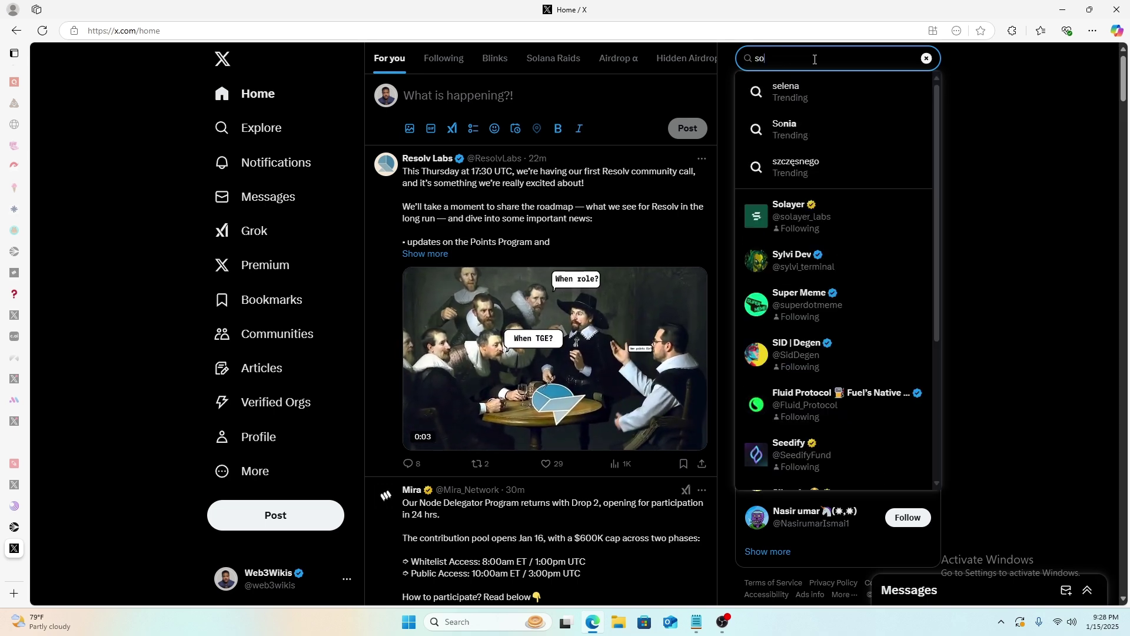
{"action": "type", "text": "nic"}
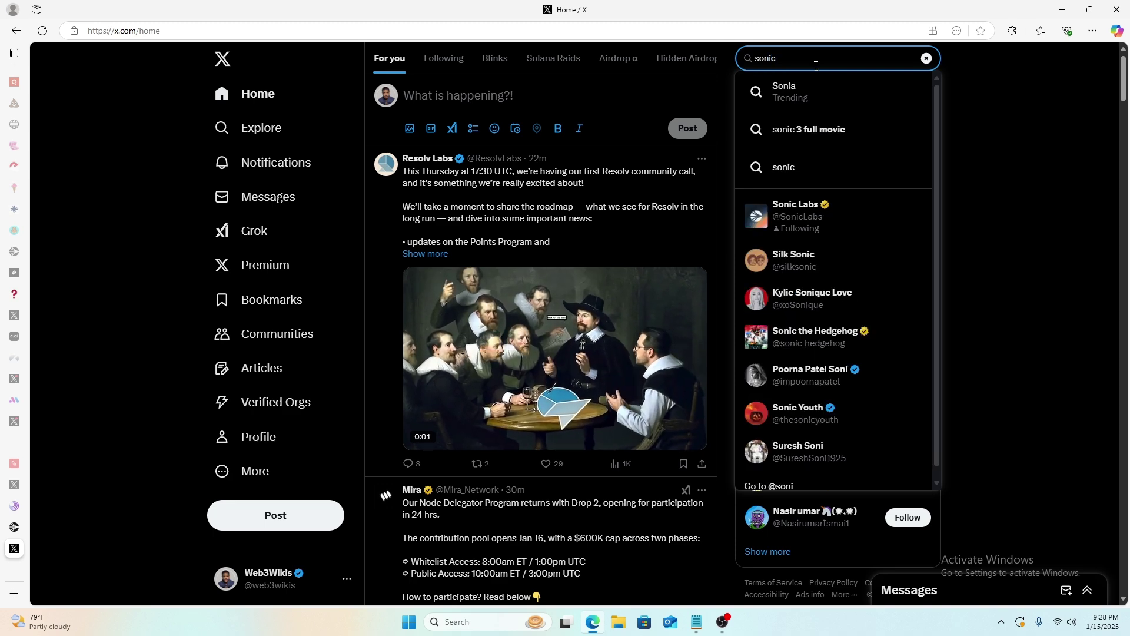
{"action": "scroll", "coordinate": [896, 188], "scroll_direction": "down", "scroll_amount": 1}
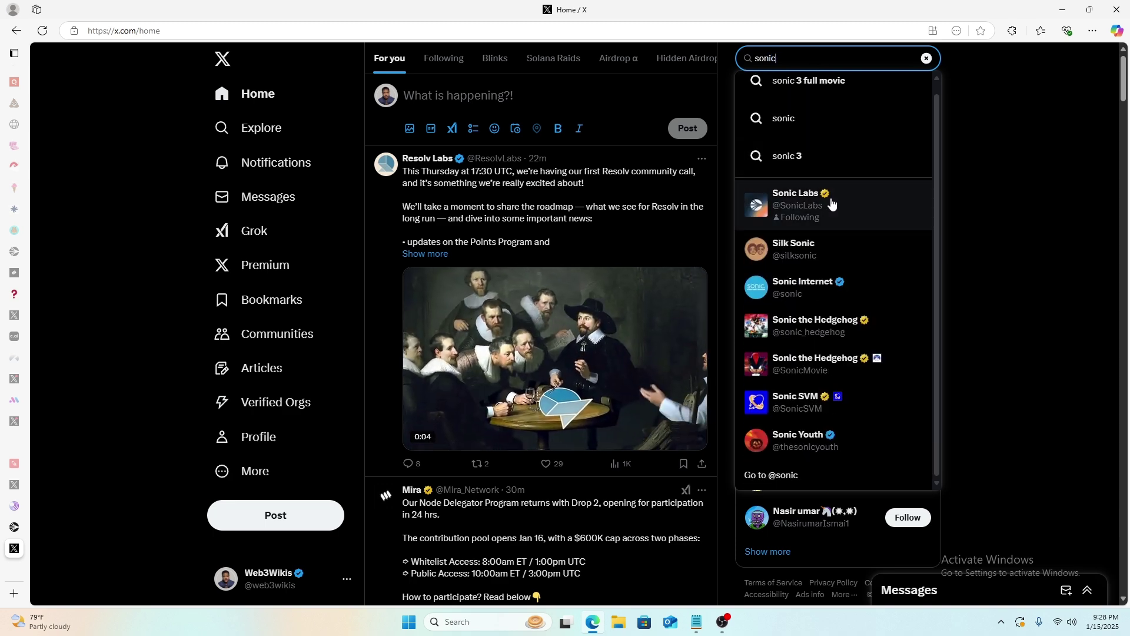
{"action": "left_click", "coordinate": [850, 209]}
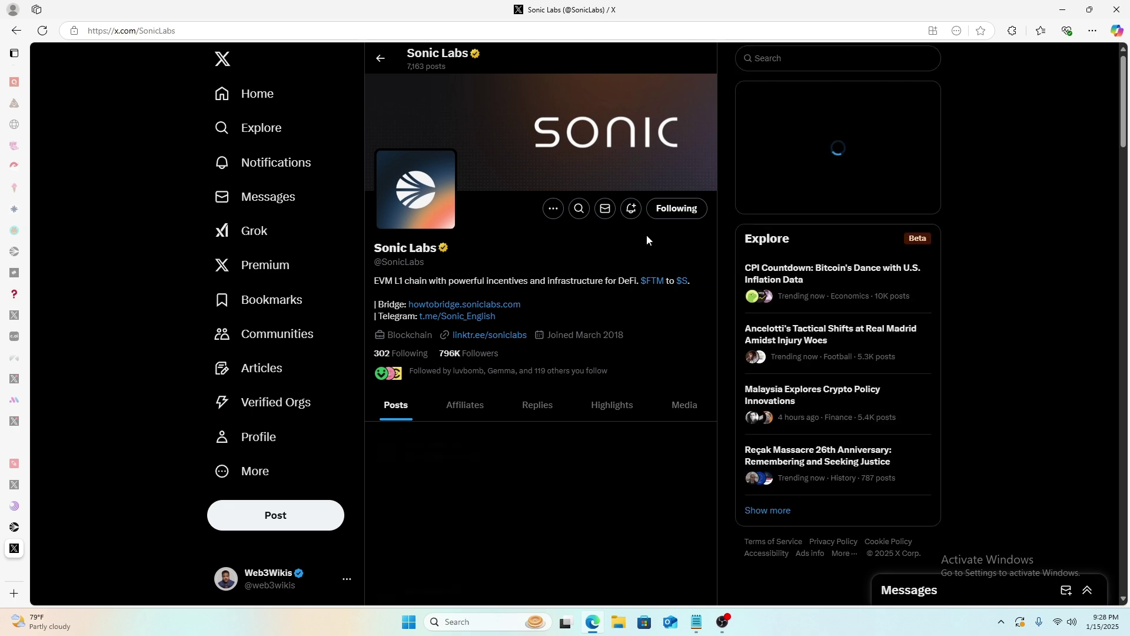
Look through the Sonic Labs posts for the announcement addressed to Sonic Arcade players.
{"action": "scroll", "coordinate": [647, 237], "scroll_direction": "down", "scroll_amount": 3}
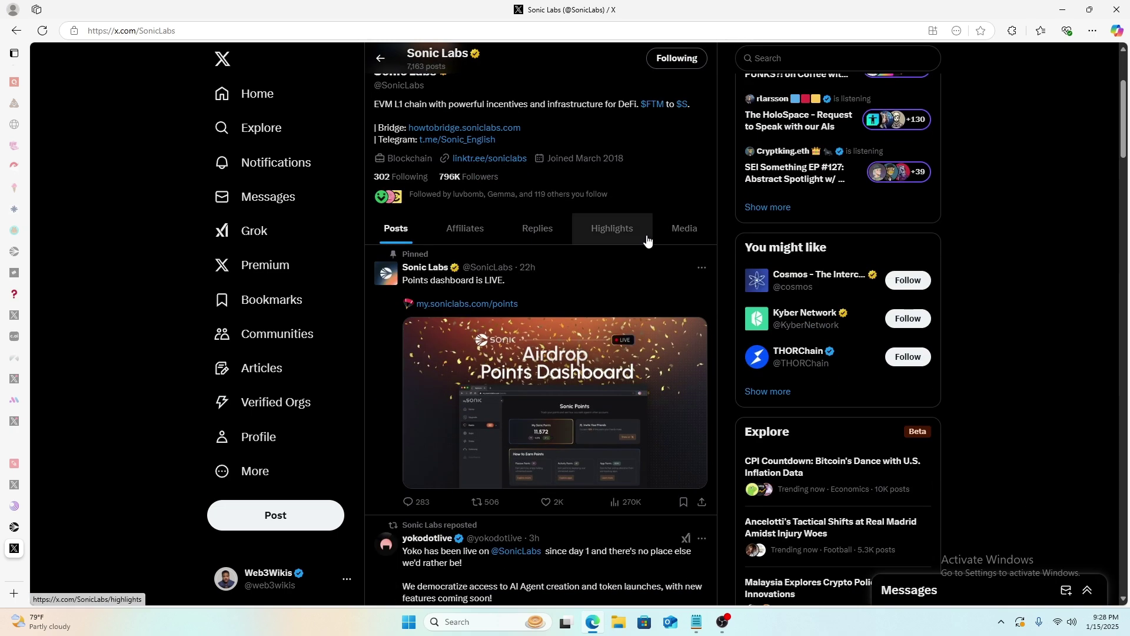
{"action": "scroll", "coordinate": [647, 237], "scroll_direction": "down", "scroll_amount": 4}
{"action": "scroll", "coordinate": [648, 239], "scroll_direction": "up", "scroll_amount": 3}
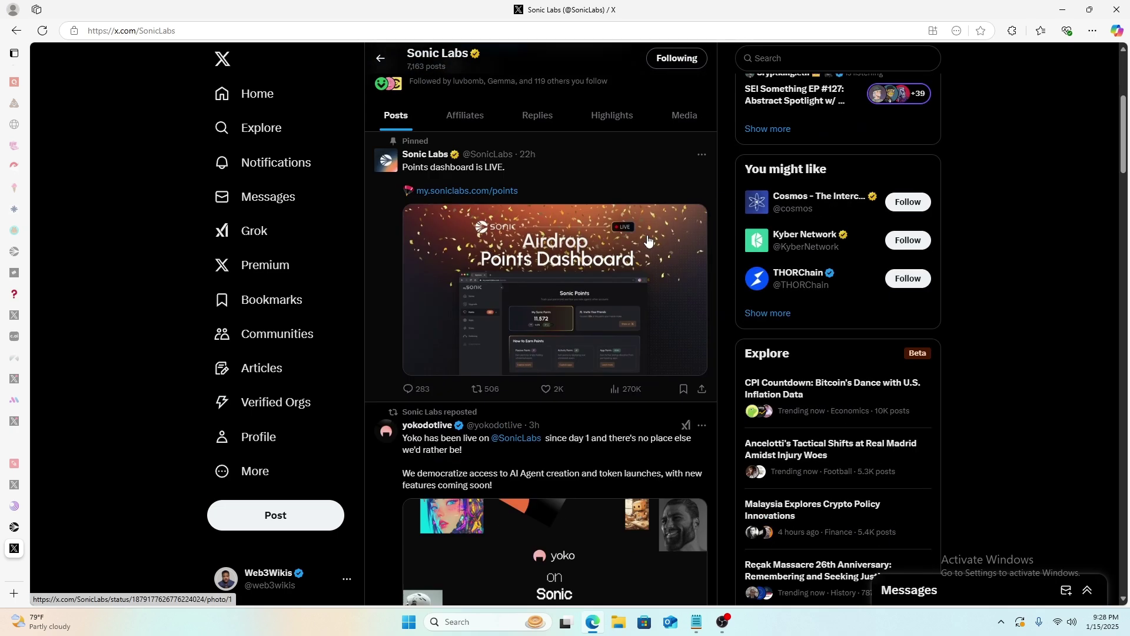
{"action": "scroll", "coordinate": [648, 241], "scroll_direction": "down", "scroll_amount": 8}
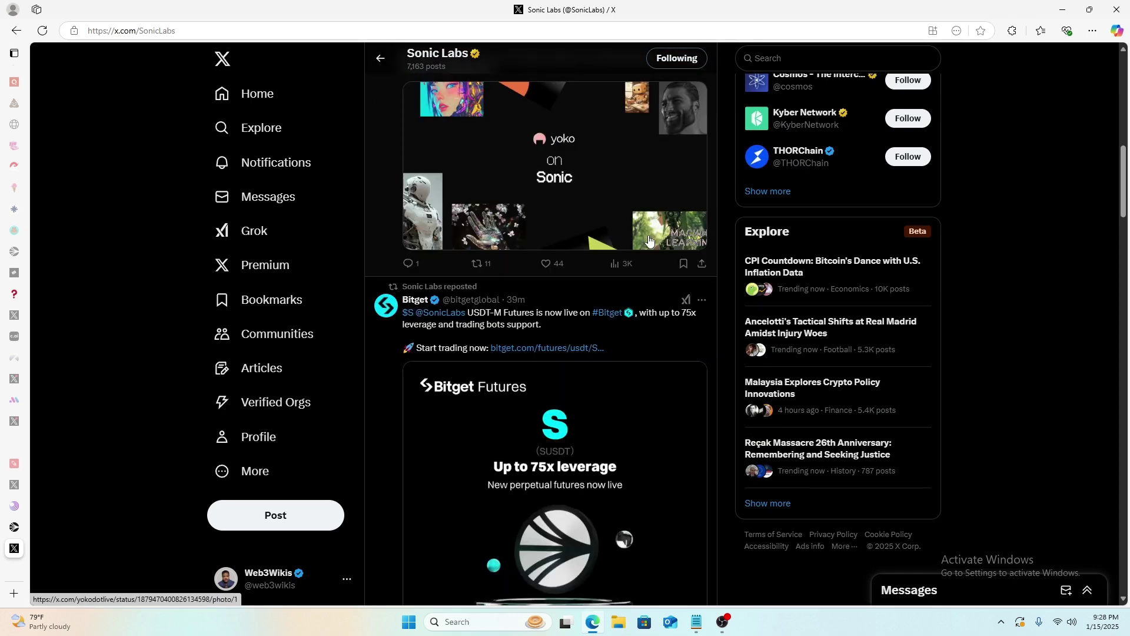
{"action": "scroll", "coordinate": [650, 240], "scroll_direction": "down", "scroll_amount": 8}
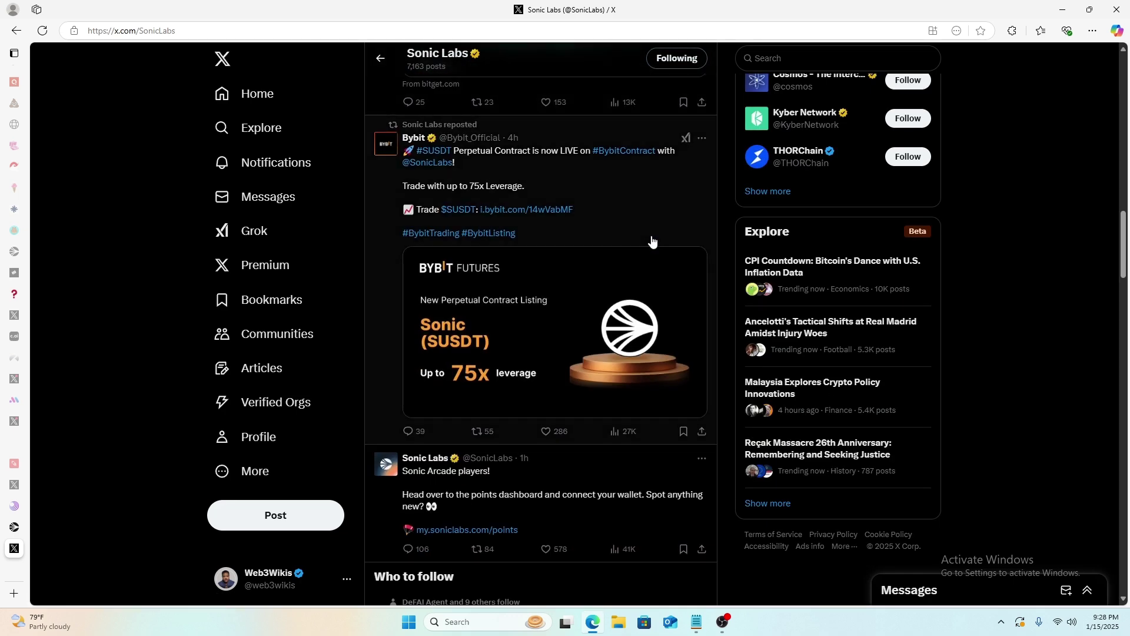
{"action": "scroll", "coordinate": [651, 241], "scroll_direction": "down", "scroll_amount": 4}
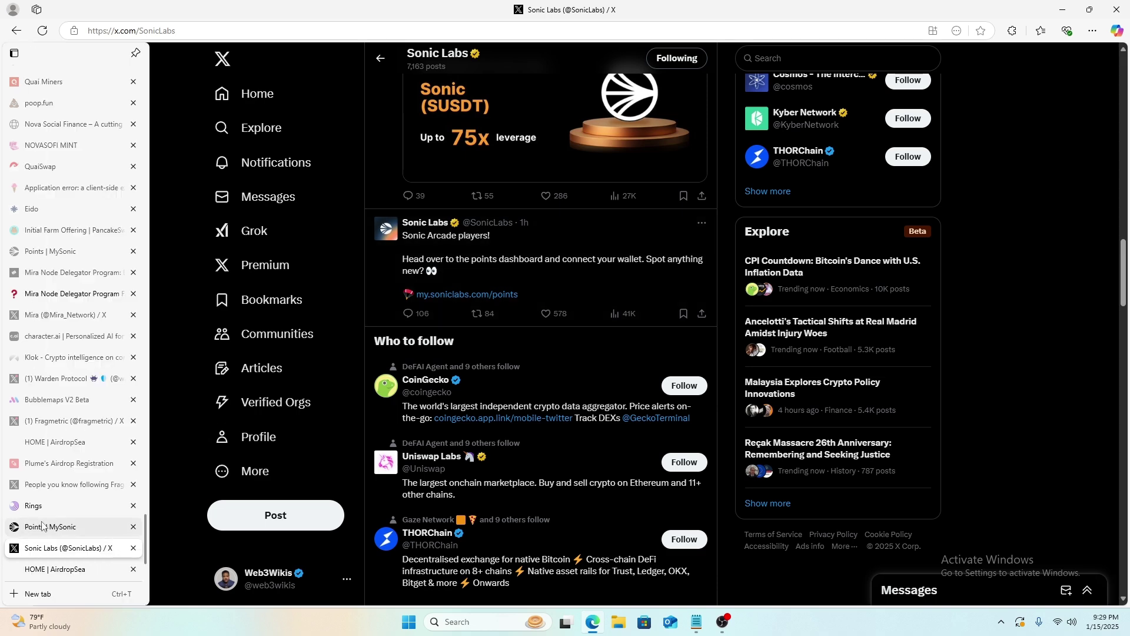
Return to the MySonic Points page and load arcade.soniclabs.com in its place to view the Sonic Arcade notice.
{"action": "left_click", "coordinate": [44, 527]}
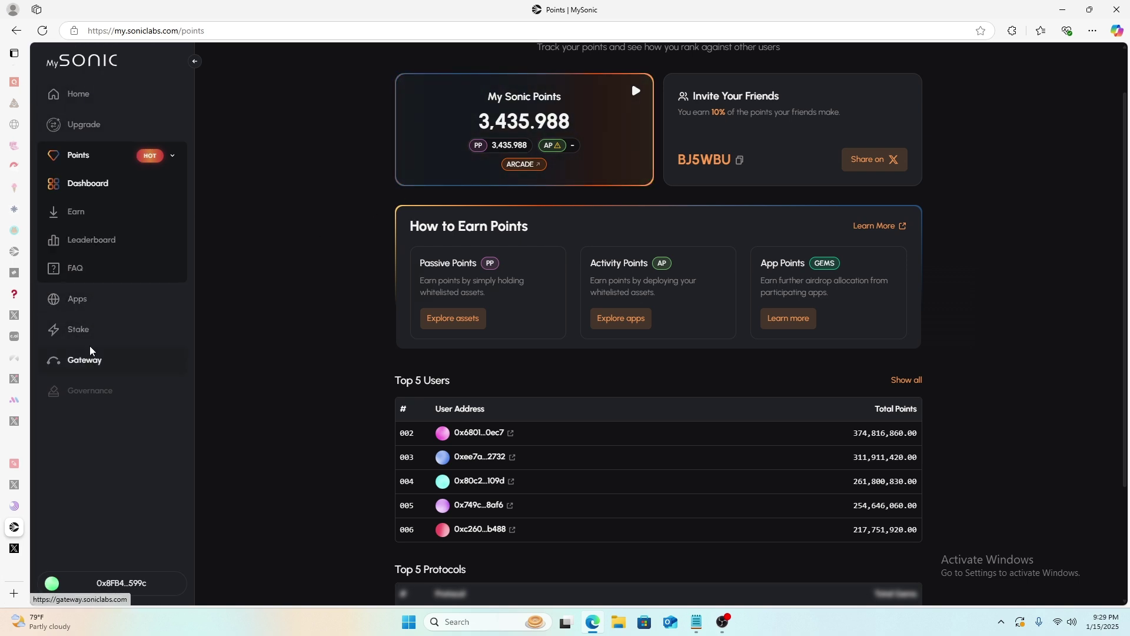
{"action": "left_click", "coordinate": [208, 31]}
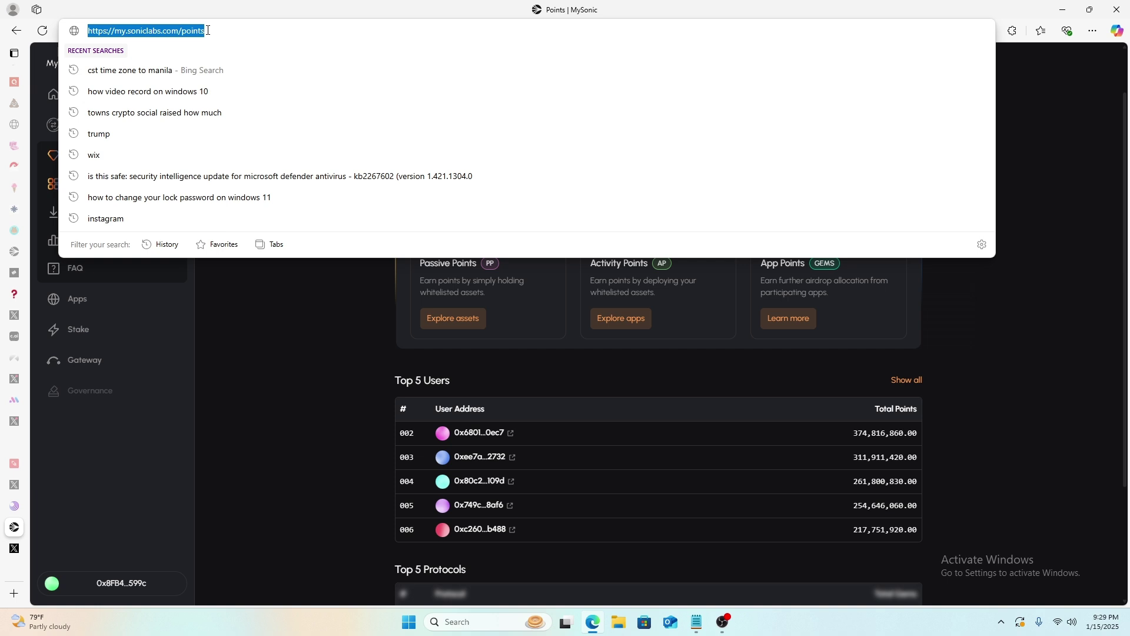
{"action": "type", "text": "arca"}
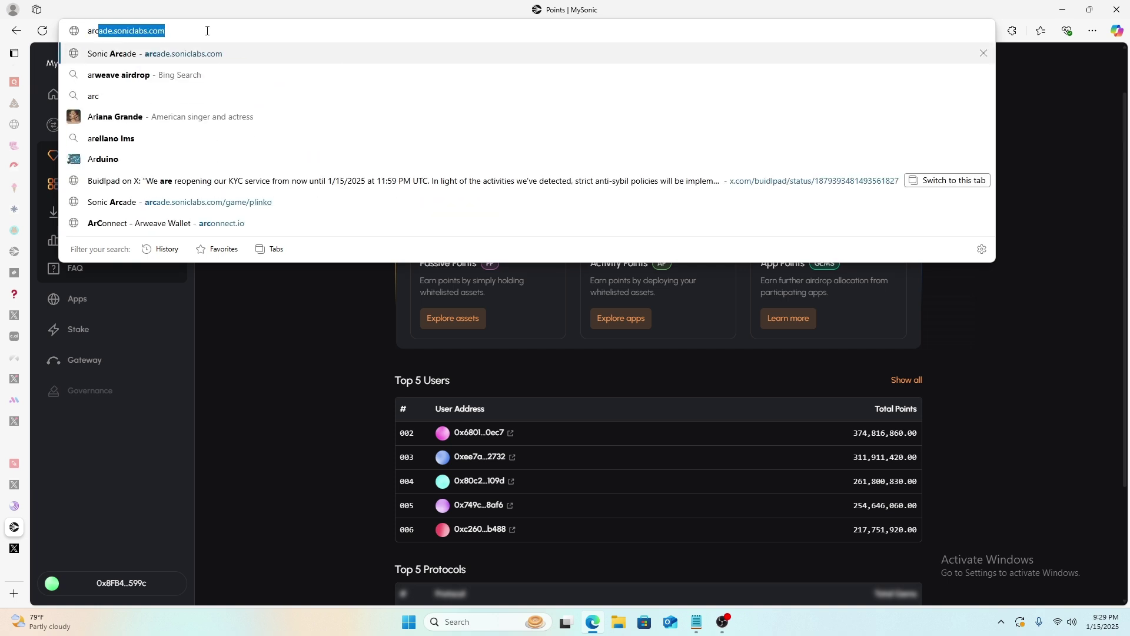
{"action": "left_click", "coordinate": [273, 57]}
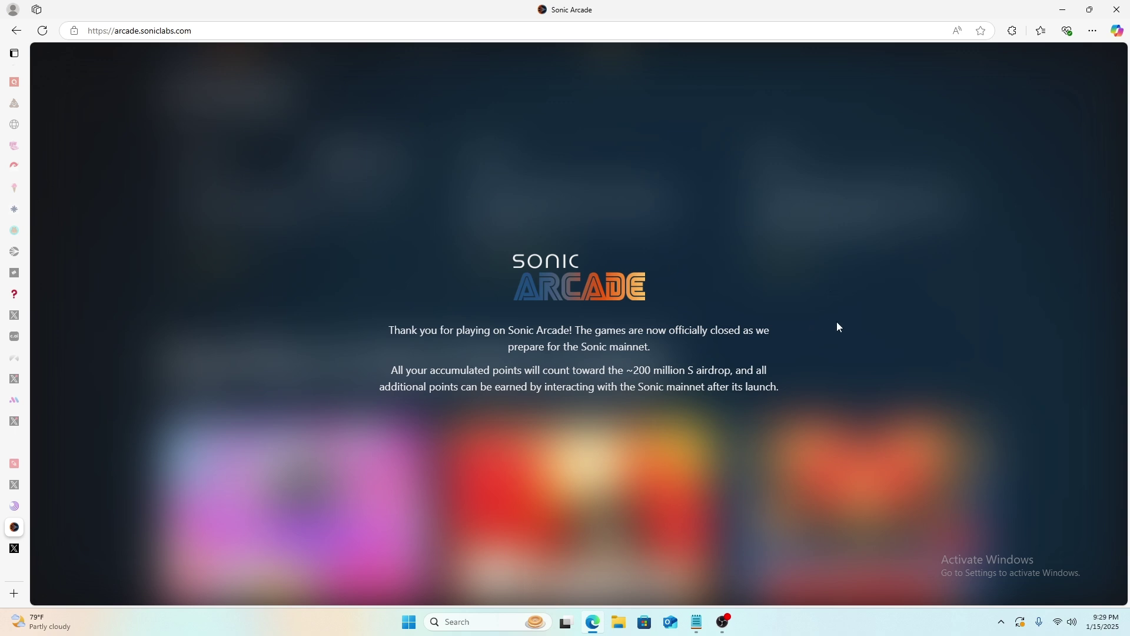
Go back to the MySonic Points page and open the Arcade link to the Sonic Arcade Points documentation.
{"action": "mouse_move", "coordinate": [17, 534]}
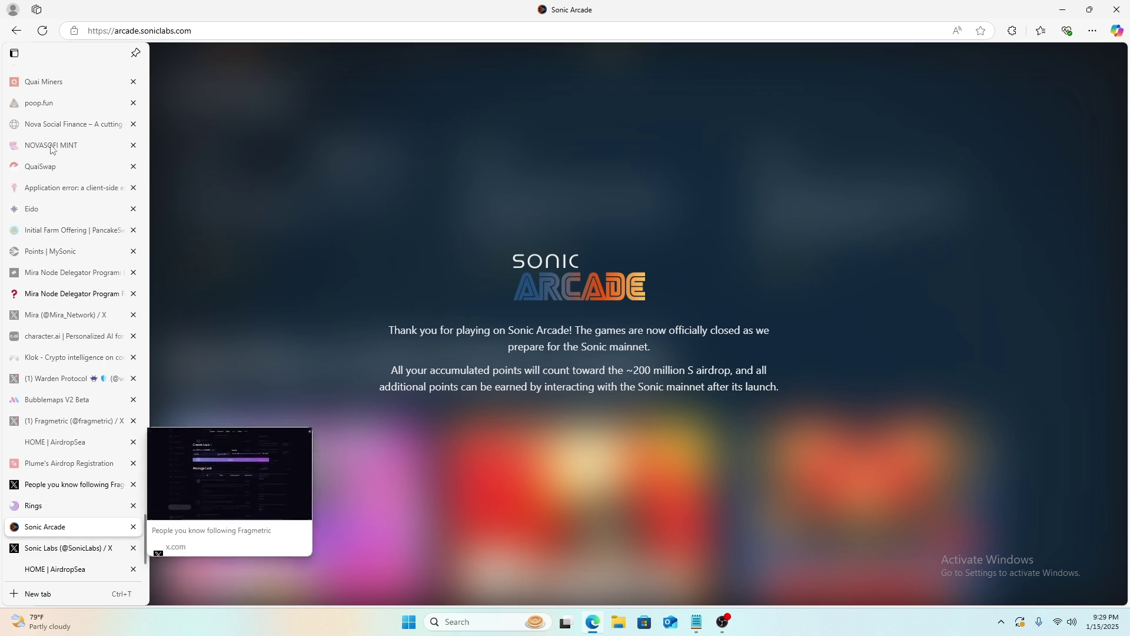
{"action": "left_click", "coordinate": [16, 31]}
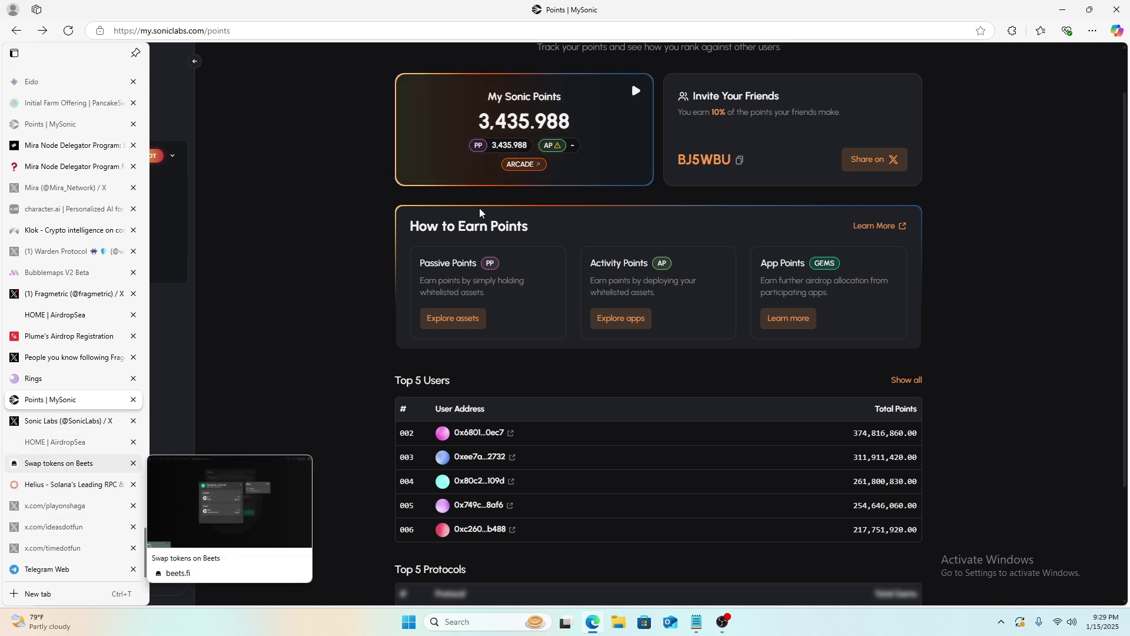
{"action": "left_click", "coordinate": [540, 165]}
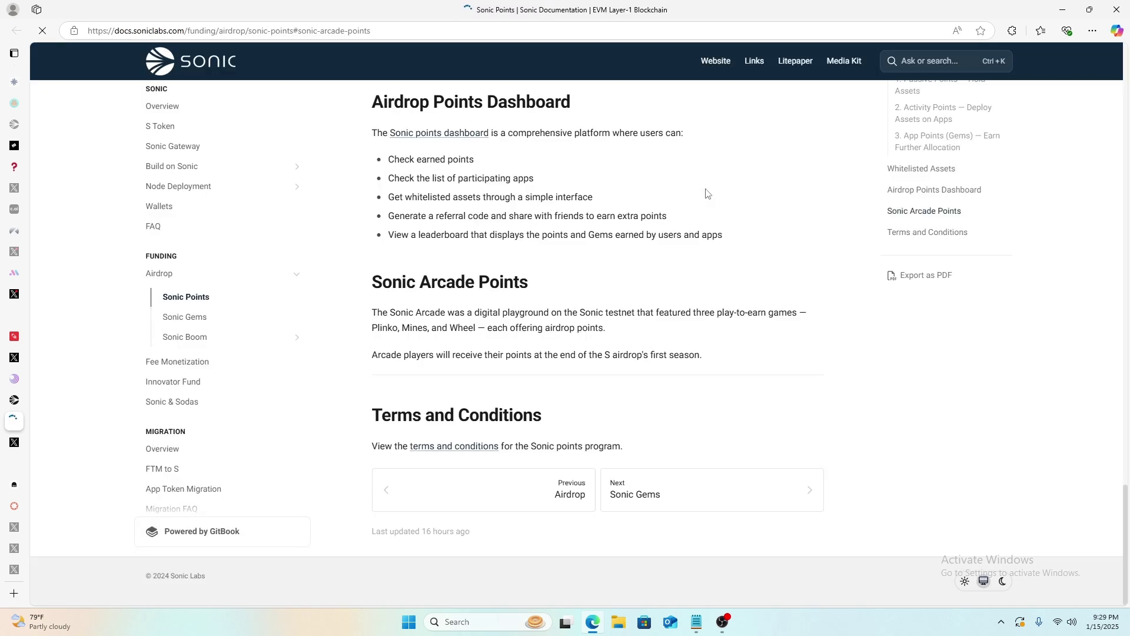
Load airdropsea.com in place of the Sonic Points documentation page.
{"action": "left_click", "coordinate": [529, 24]}
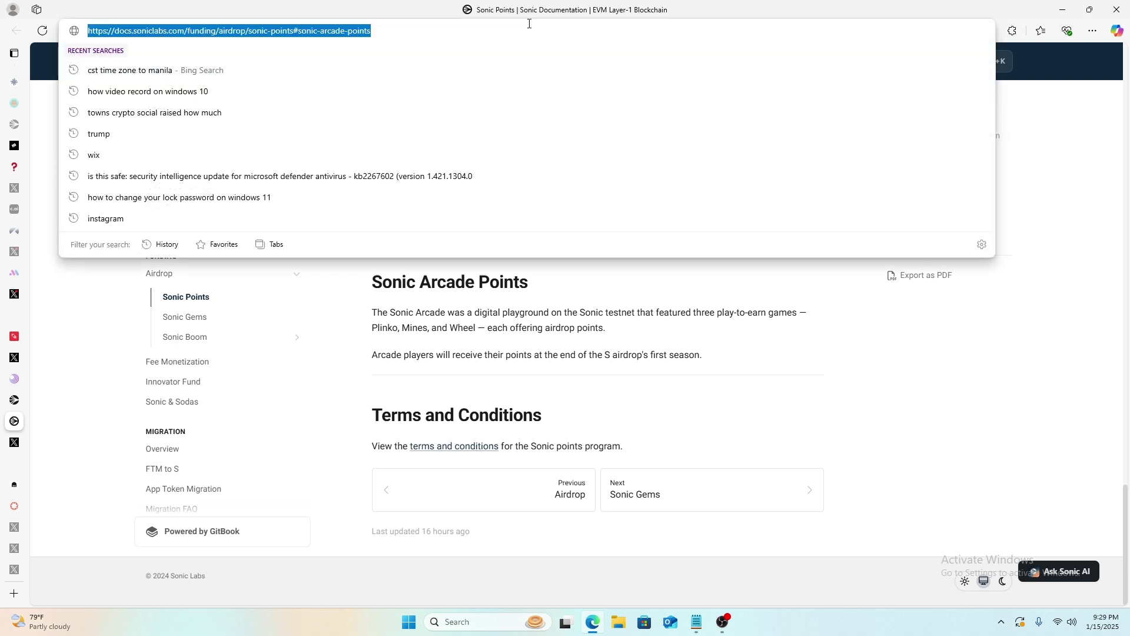
{"action": "type", "text": "airdropsea.com"}
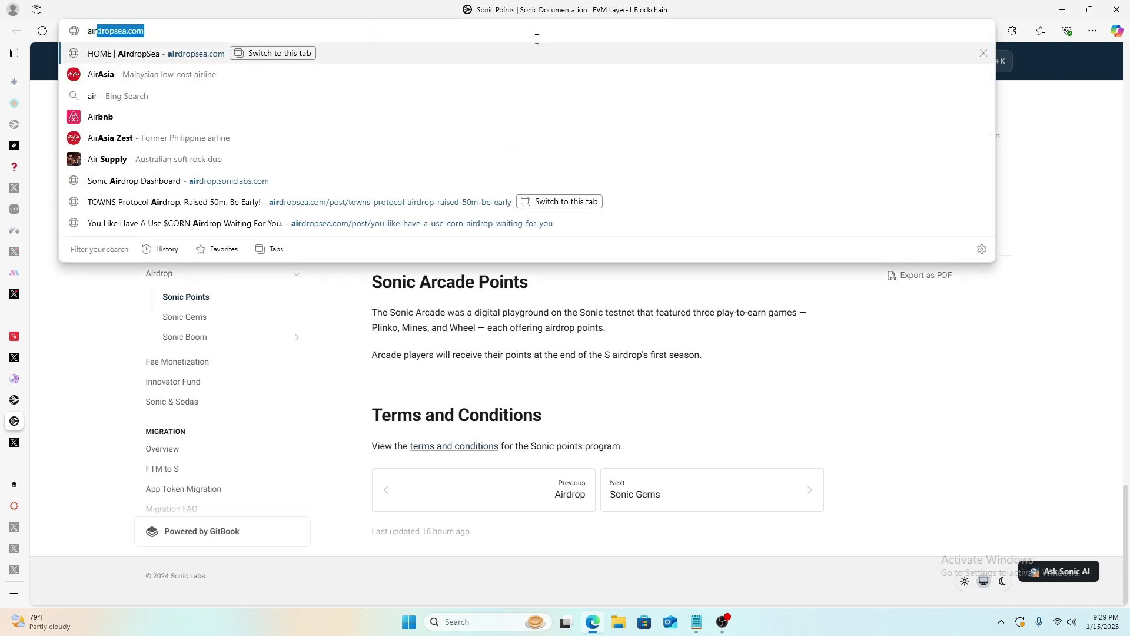
{"action": "key", "text": "Return"}
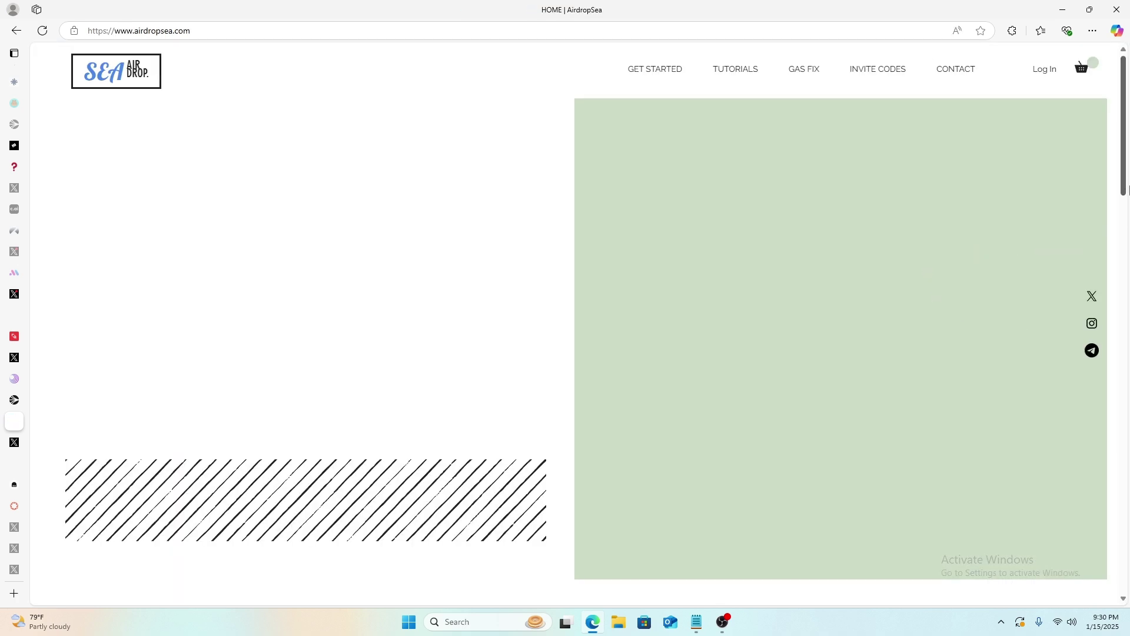
Look through the Airdrops list on the AirdropSea home page, including the reminder sign-up and contact sections below it.
{"action": "scroll", "coordinate": [706, 353], "scroll_direction": "down", "scroll_amount": 20}
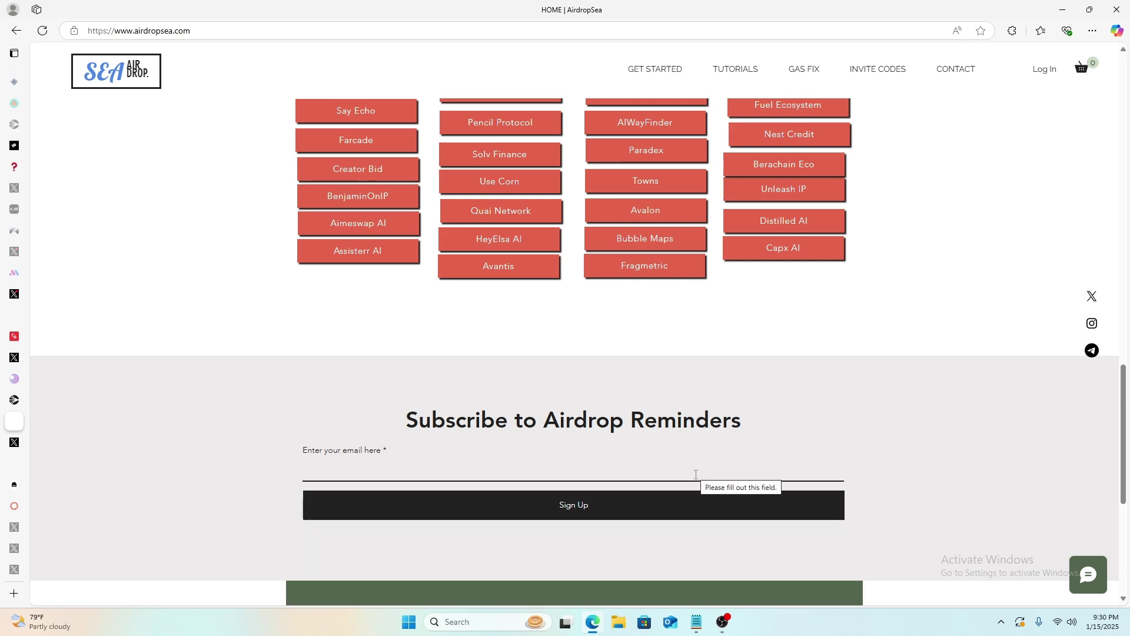
{"action": "scroll", "coordinate": [853, 396], "scroll_direction": "up", "scroll_amount": 13}
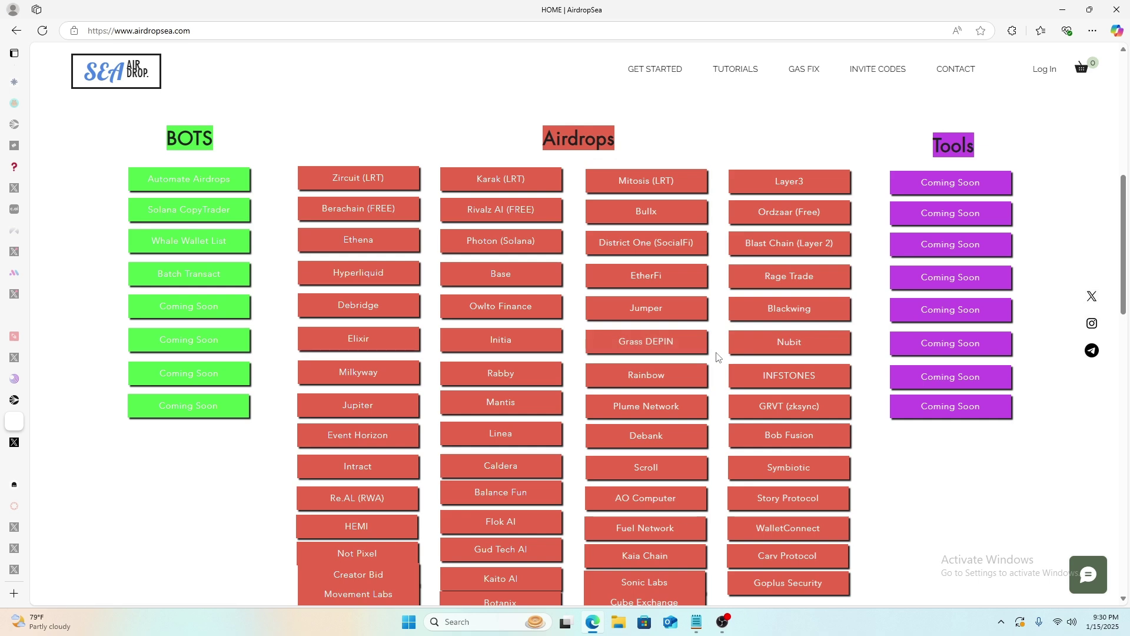
{"action": "scroll", "coordinate": [710, 348], "scroll_direction": "down", "scroll_amount": 4}
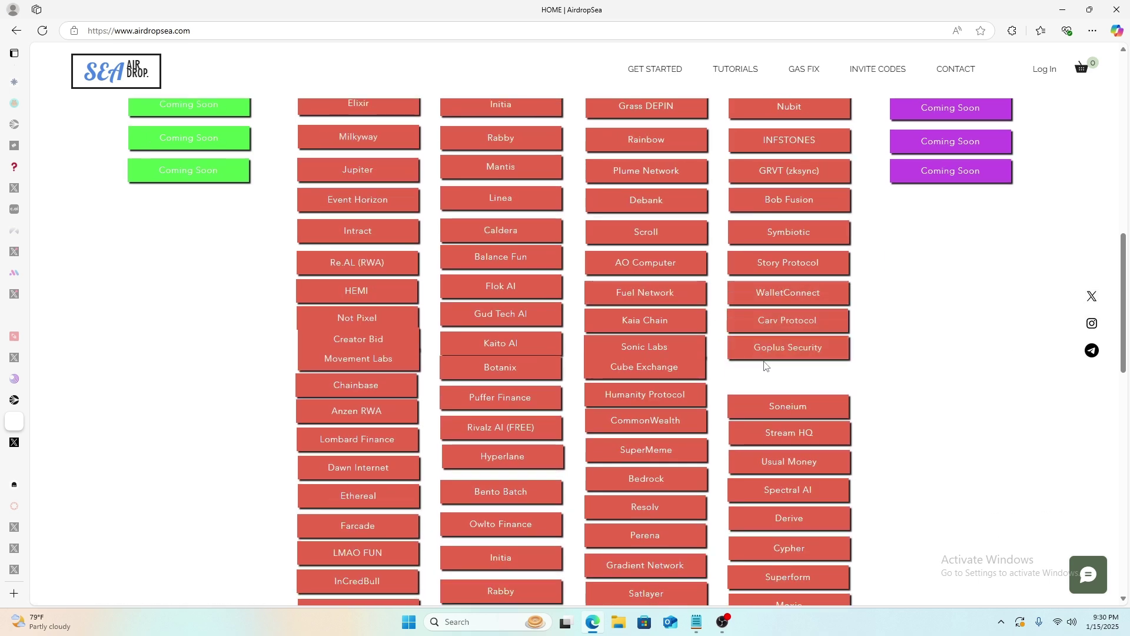
{"action": "scroll", "coordinate": [768, 354], "scroll_direction": "down", "scroll_amount": 2}
{"action": "scroll", "coordinate": [775, 363], "scroll_direction": "down", "scroll_amount": 5}
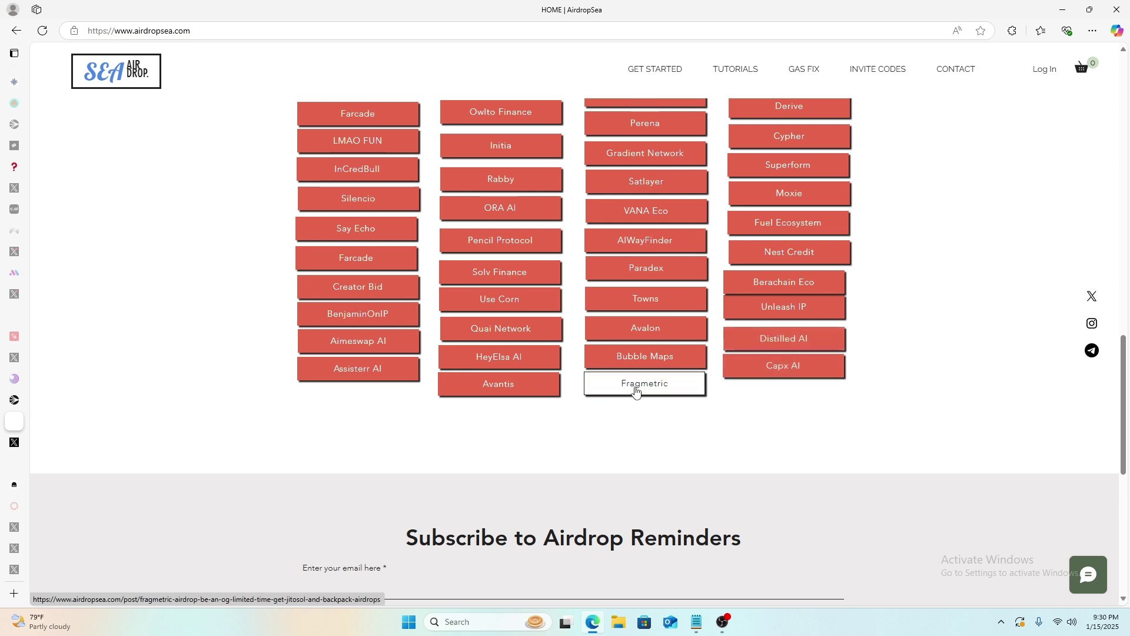
{"action": "scroll", "coordinate": [640, 386], "scroll_direction": "up", "scroll_amount": 1}
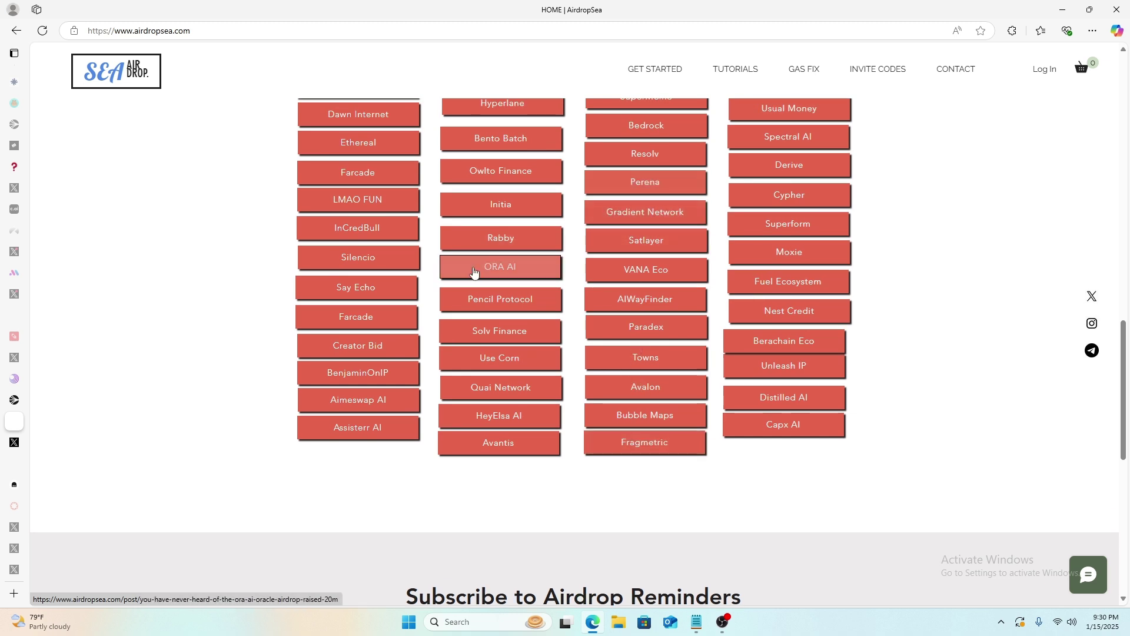
{"action": "scroll", "coordinate": [345, 178], "scroll_direction": "up", "scroll_amount": 2}
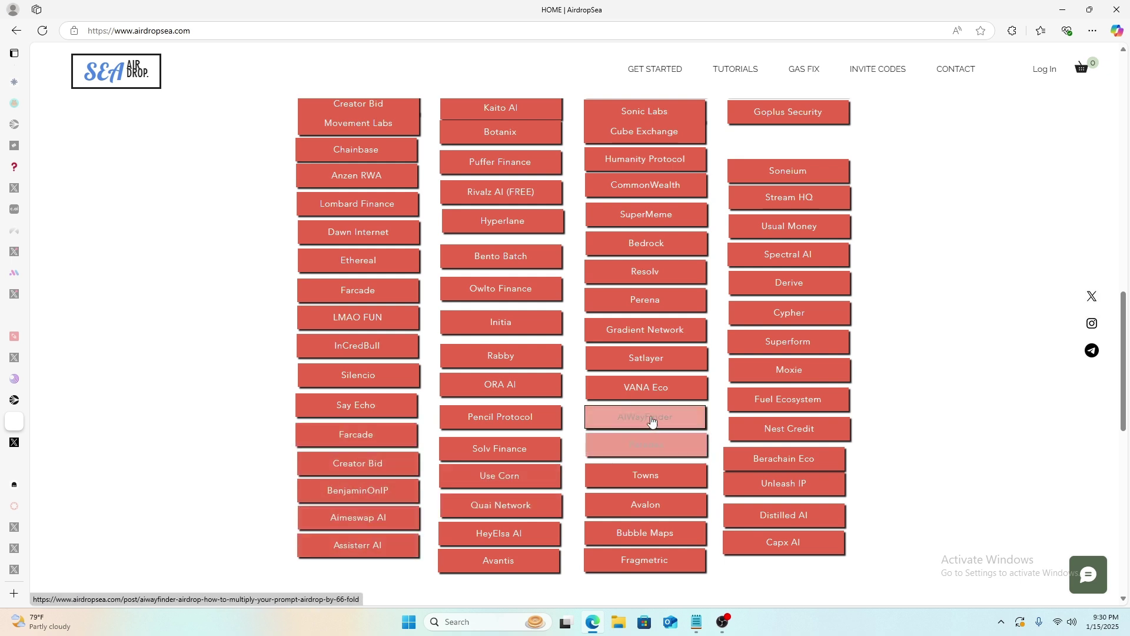
{"action": "scroll", "coordinate": [507, 280], "scroll_direction": "up", "scroll_amount": 2}
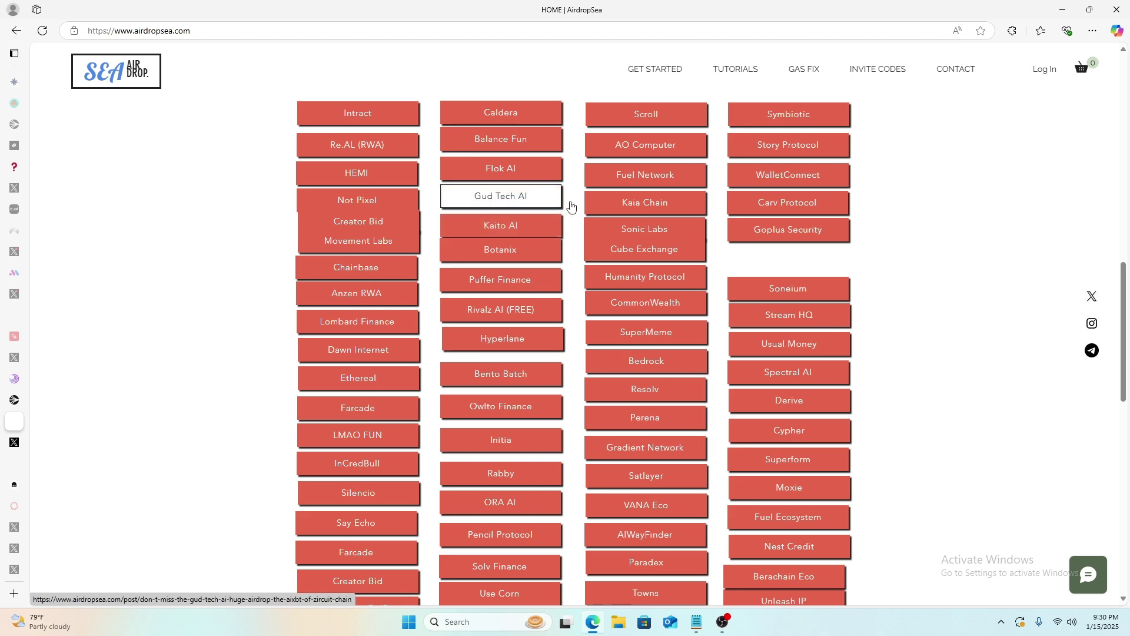
{"action": "scroll", "coordinate": [899, 347], "scroll_direction": "down", "scroll_amount": 4}
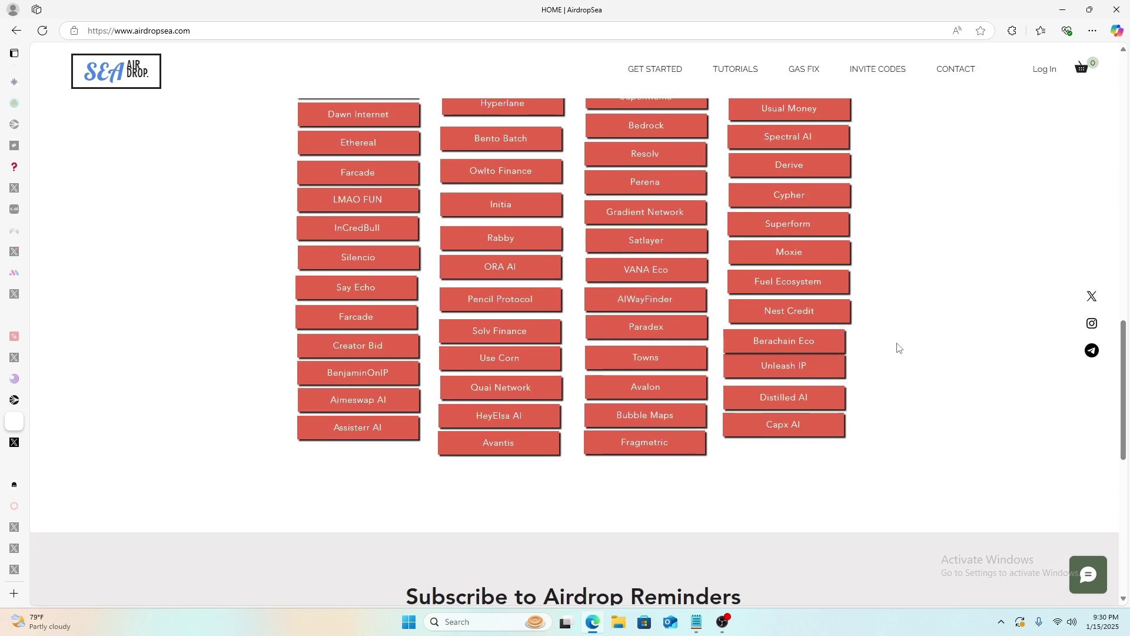
{"action": "scroll", "coordinate": [899, 347], "scroll_direction": "down", "scroll_amount": 1}
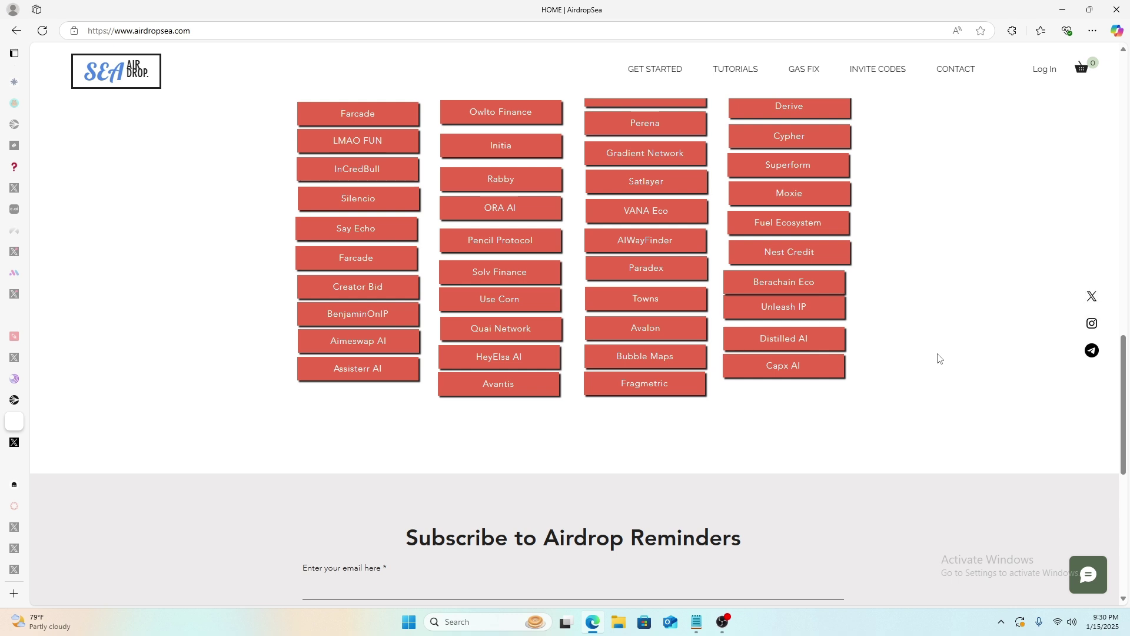
{"action": "scroll", "coordinate": [939, 359], "scroll_direction": "down", "scroll_amount": 1}
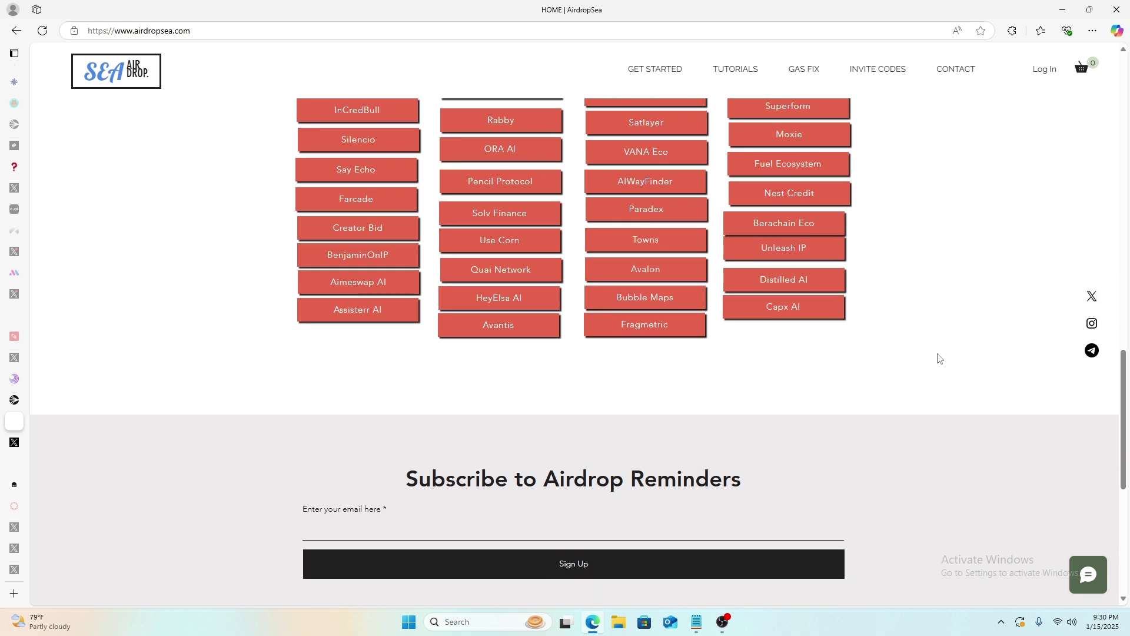
{"action": "scroll", "coordinate": [939, 358], "scroll_direction": "down", "scroll_amount": 7}
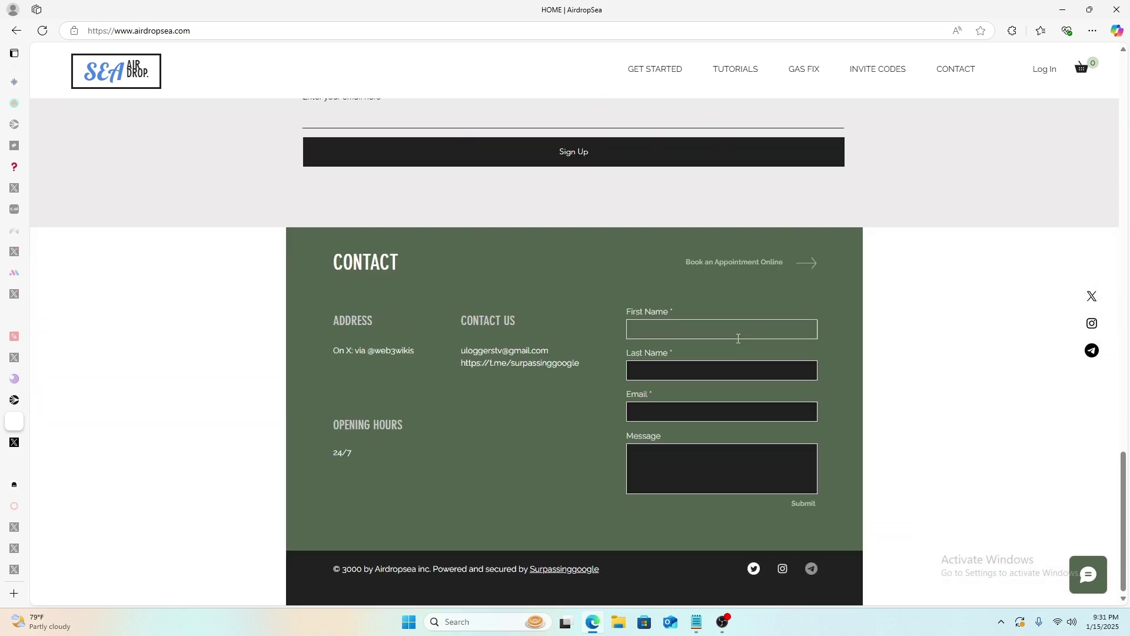
{"action": "scroll", "coordinate": [947, 453], "scroll_direction": "up", "scroll_amount": 2}
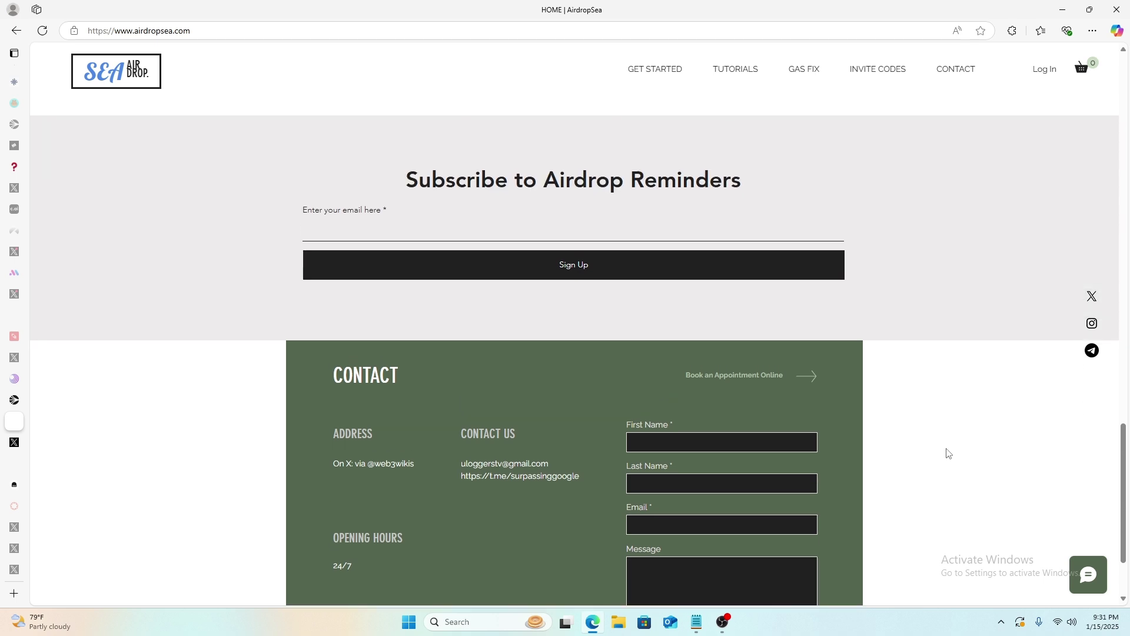
{"action": "scroll", "coordinate": [948, 453], "scroll_direction": "up", "scroll_amount": 7}
Return to the already open MySonic Points page to view the points dashboard and invite code.
{"action": "mouse_move", "coordinate": [16, 576]}
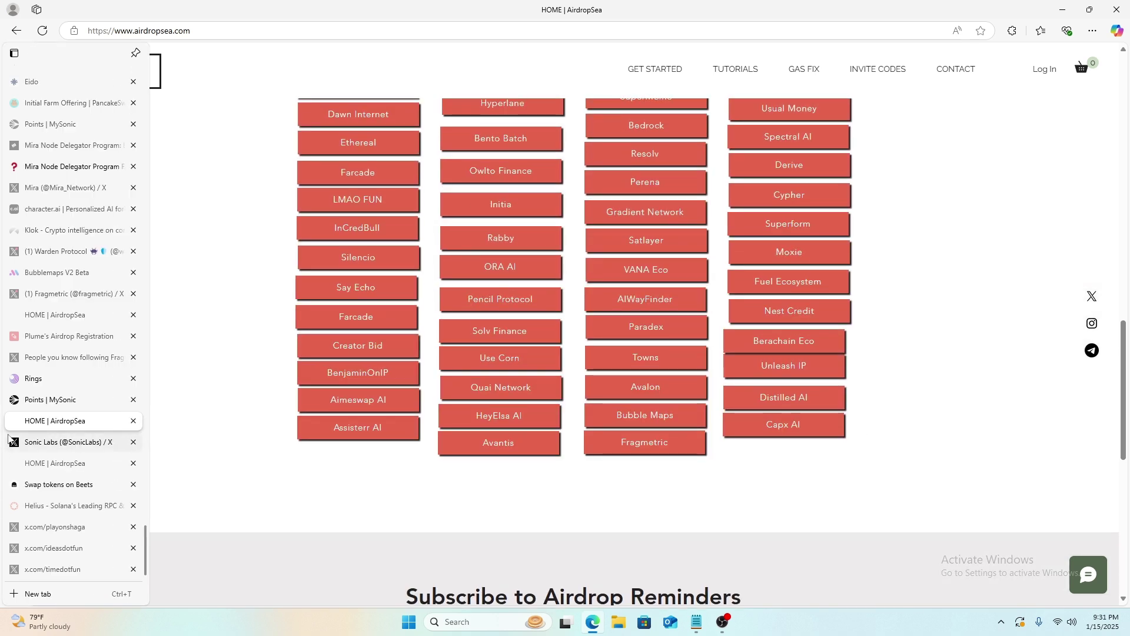
{"action": "left_click", "coordinate": [44, 400]}
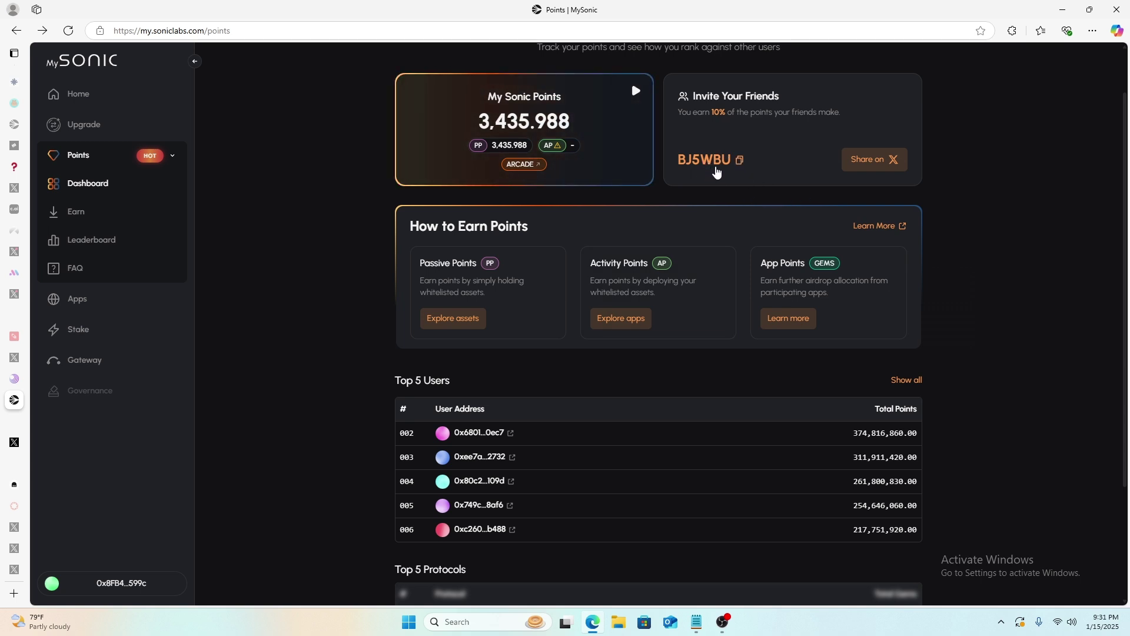
{"action": "mouse_move", "coordinate": [725, 627]}
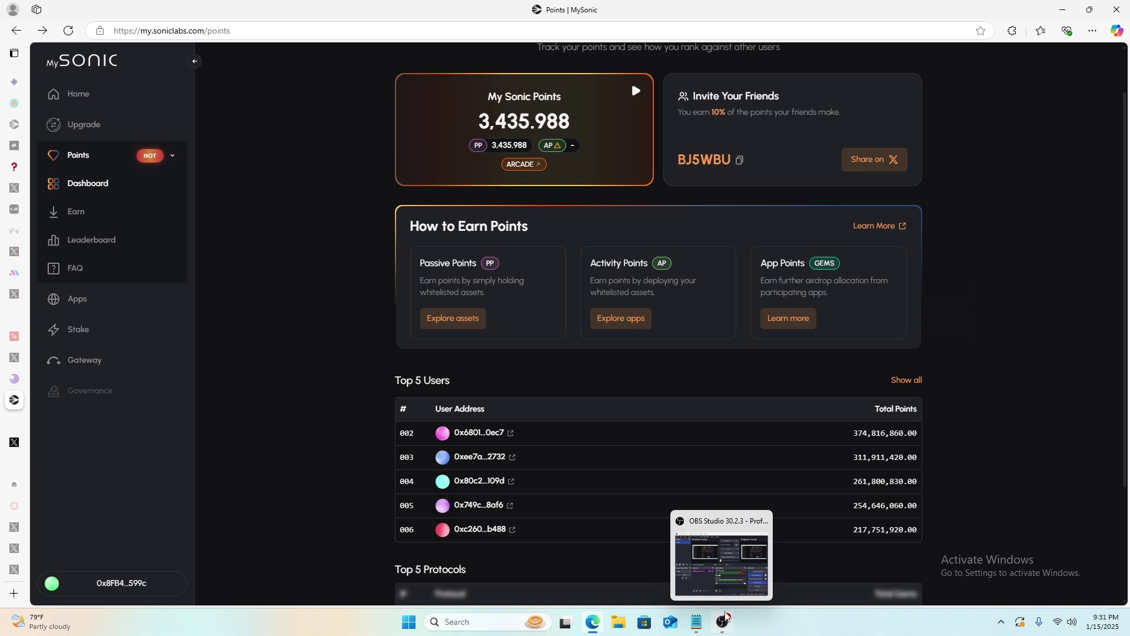